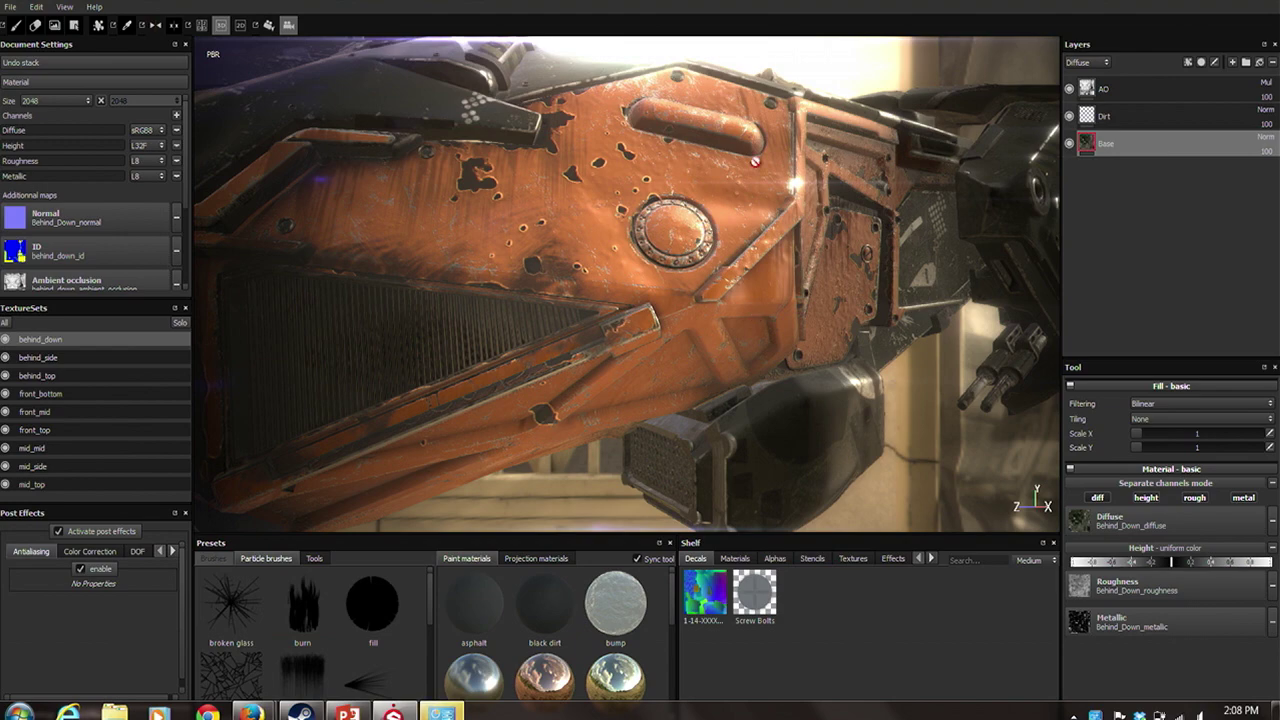
Examine the weathered orange side panels and their surface reflections from several angles.
left_click_drag(795, 328, 723, 323, "alt")
middle_click_drag(723, 323, 714, 329, "alt")
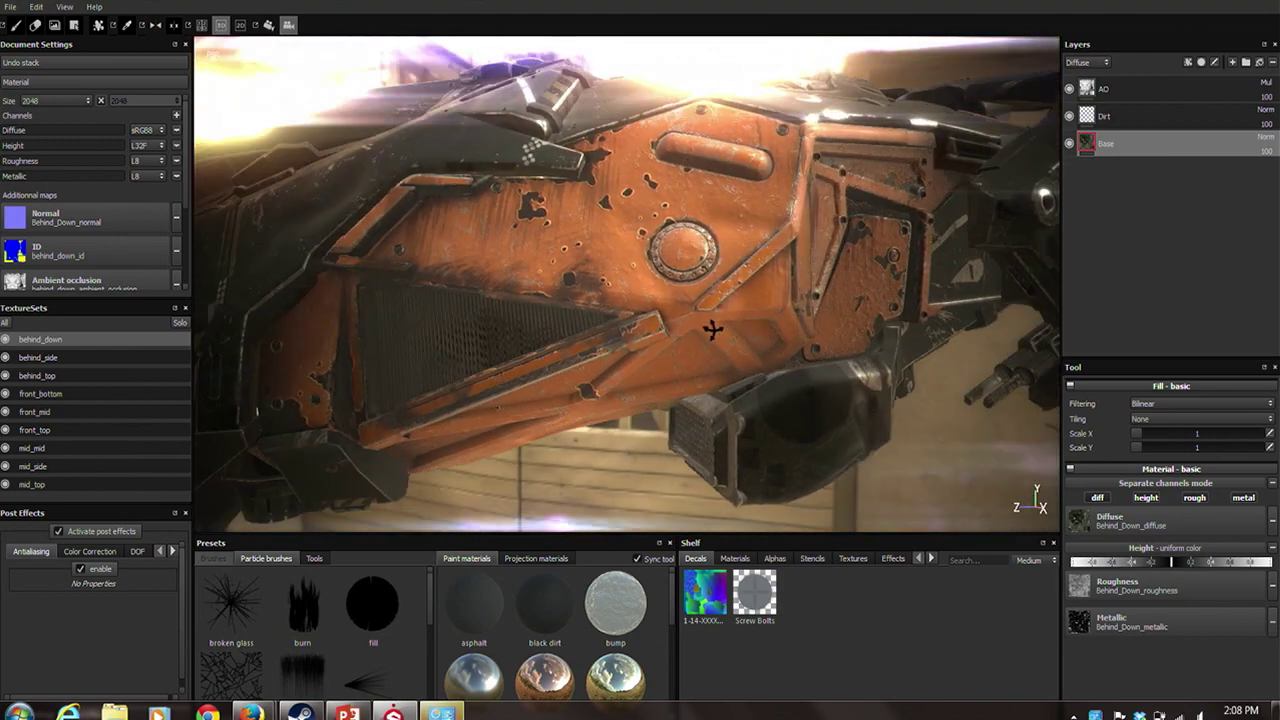
right_click_drag(714, 329, 672, 296, "alt")
left_click_drag(671, 295, 812, 385, "alt")
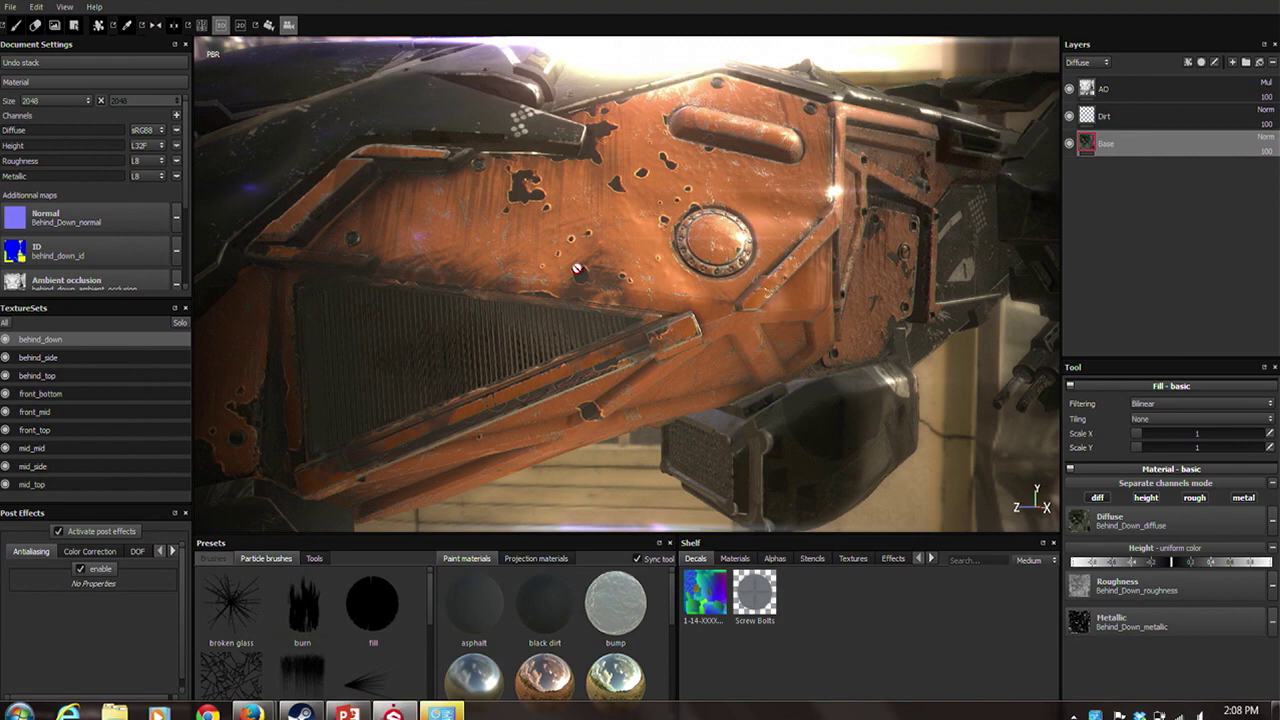
left_click_drag(663, 256, 765, 317, "alt")
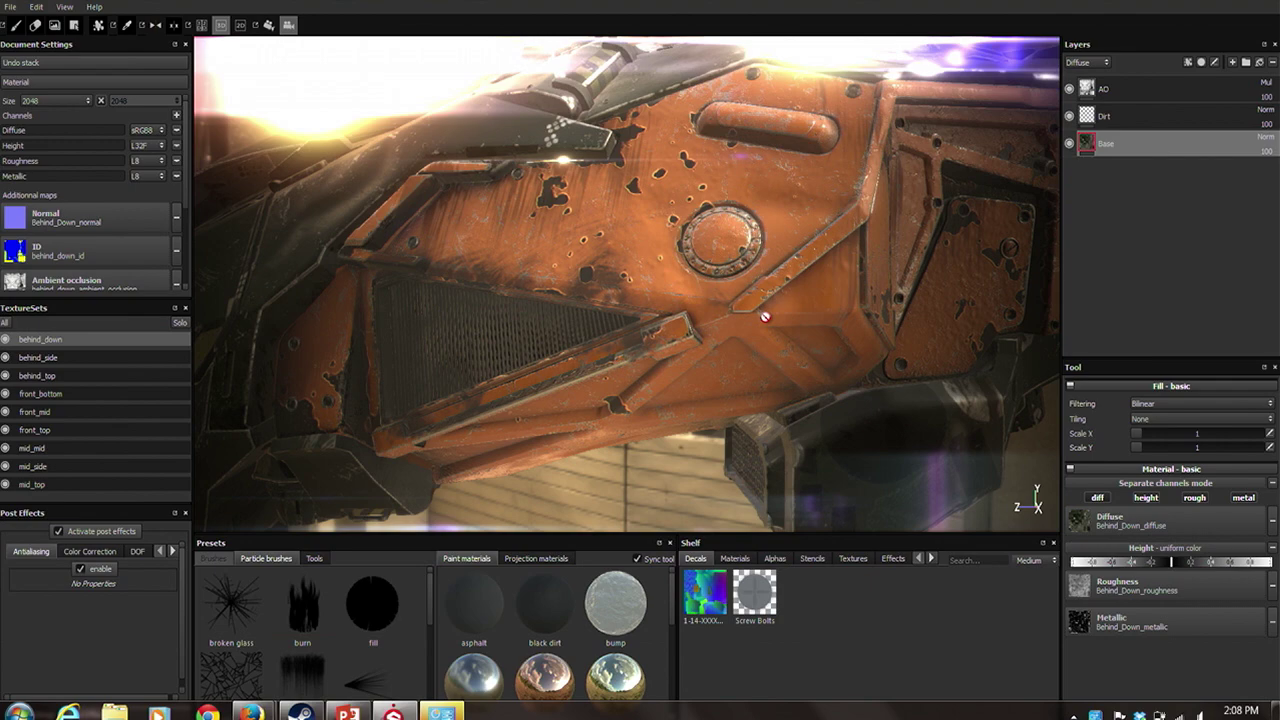
left_click_drag(646, 243, 694, 337, "alt")
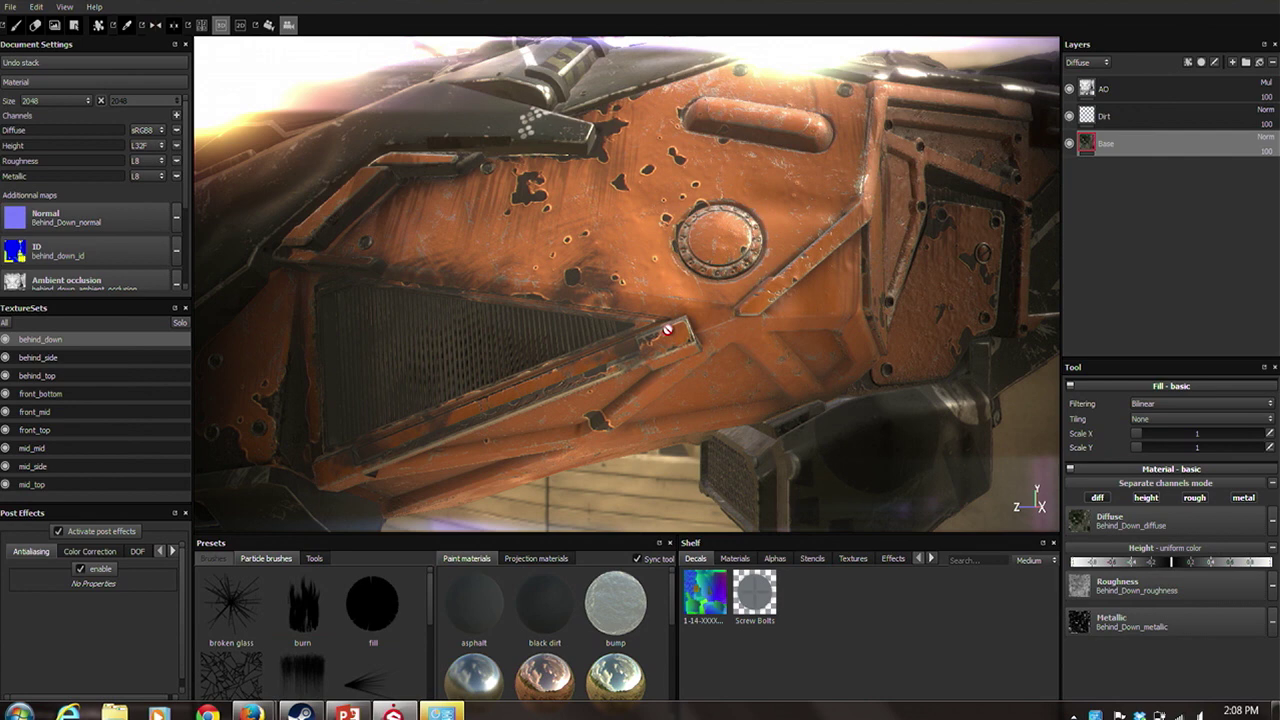
left_click_drag(680, 322, 820, 364, "alt")
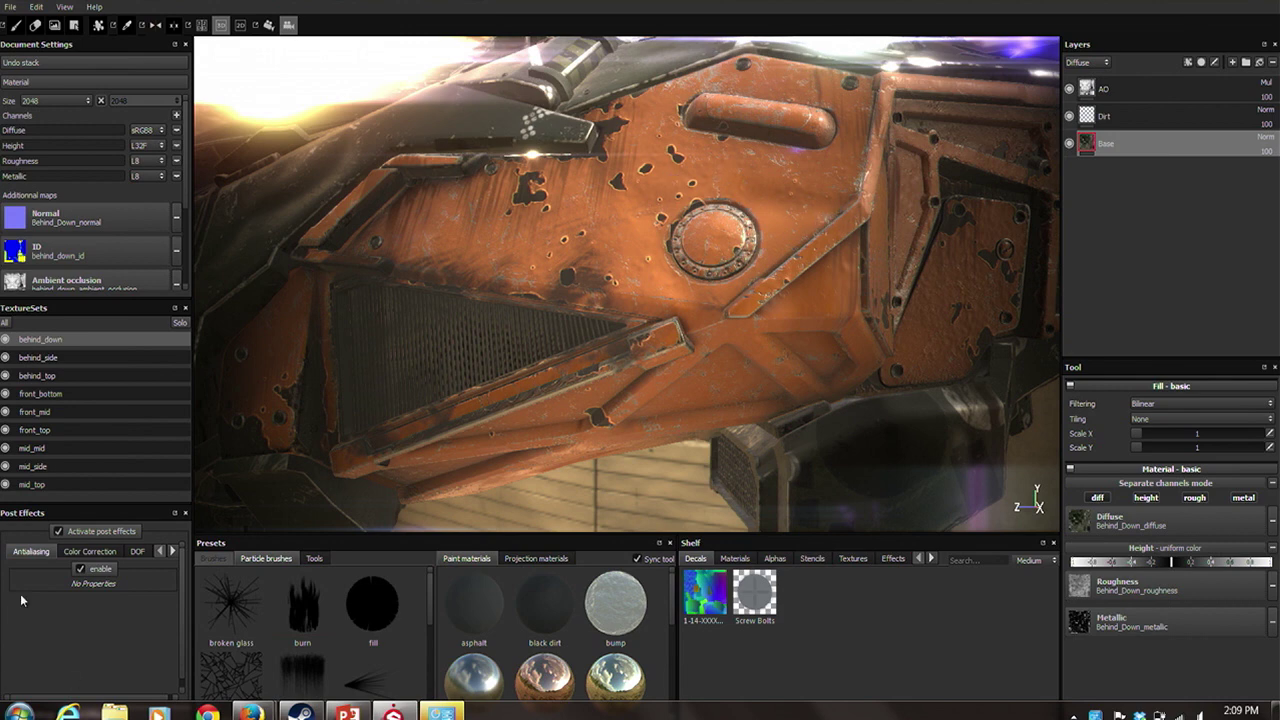
Deactivate the post effects and inspect the plain model.
left_click(60, 531)
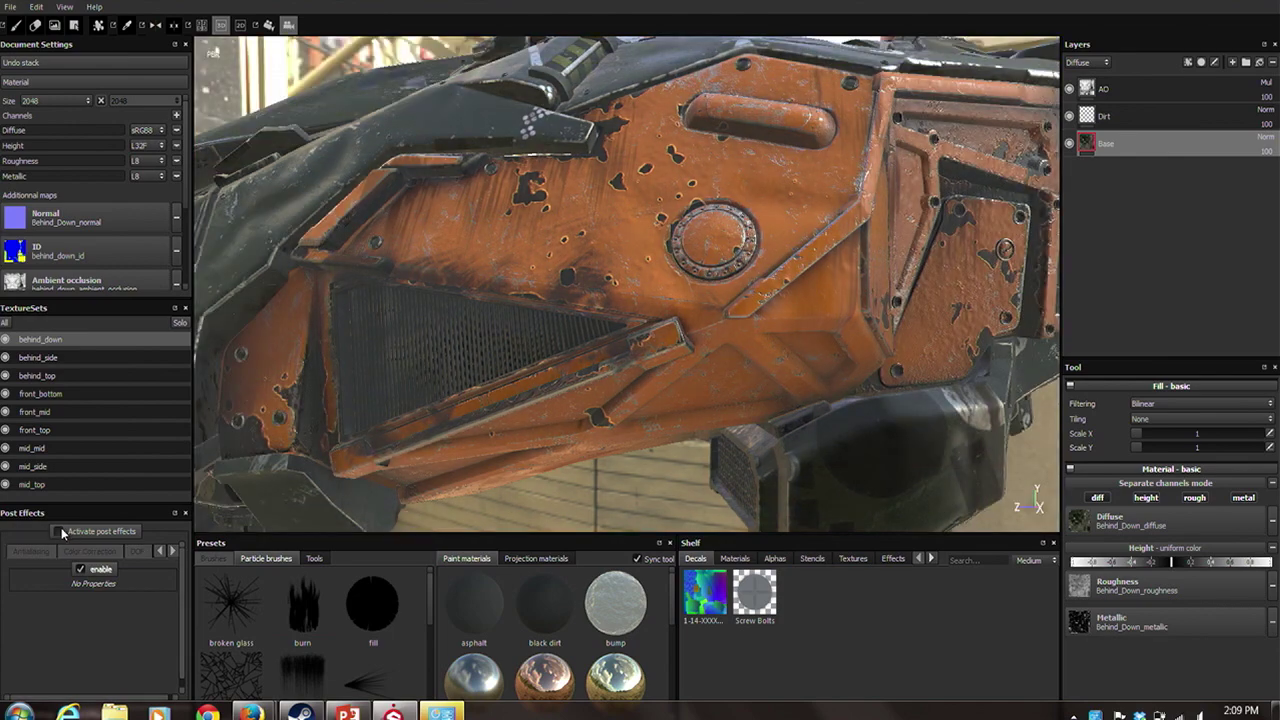
mouse_move(811, 229)
left_mouse_down("alt")
mouse_move(728, 253)
mouse_move(791, 294)
mouse_move(505, 423)
left_mouse_up("alt")
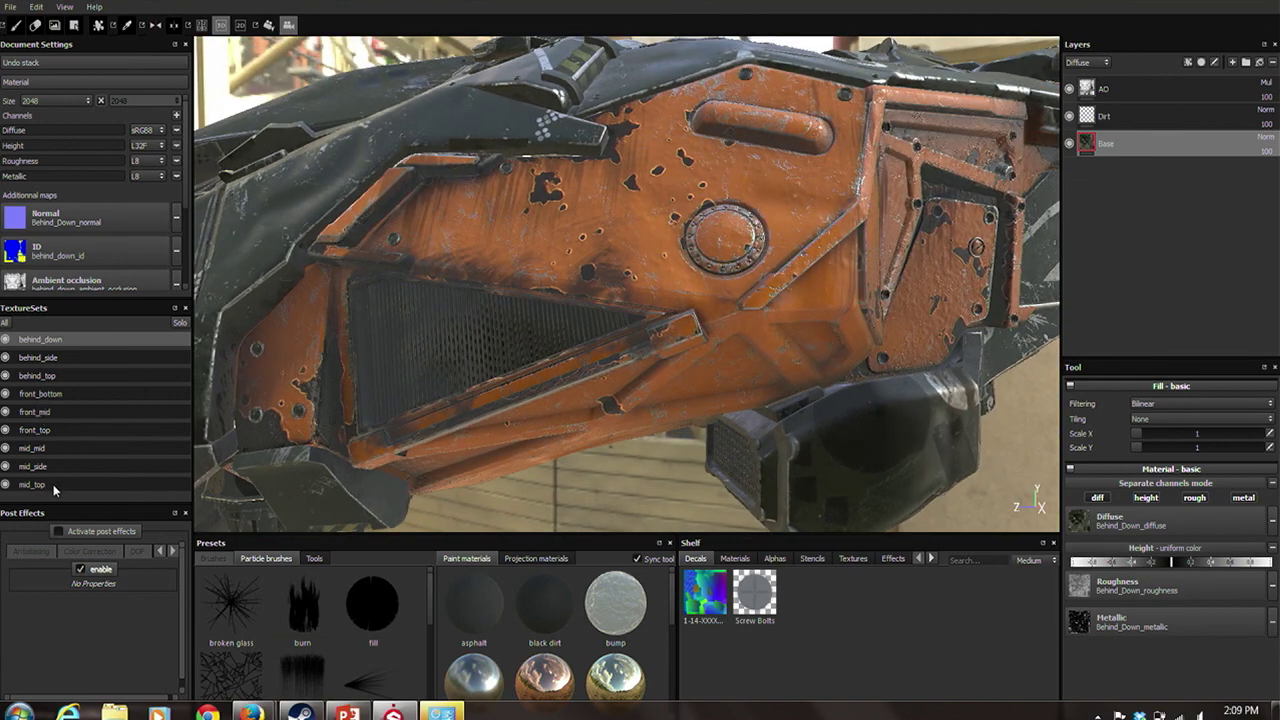
In the mid_side texture set, hide the Raw Metal, Painted Metal, Roughness, Layer 1 and Layer 2 layers.
left_click(76, 465)
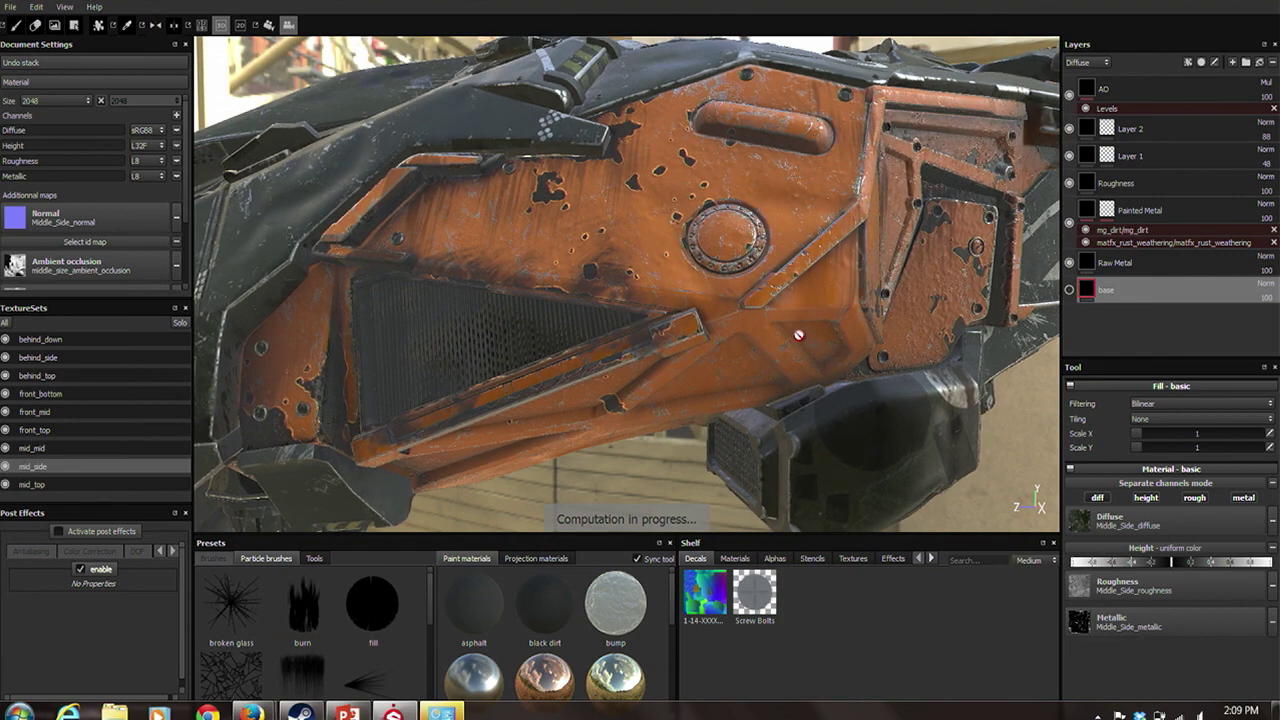
left_click(1088, 63)
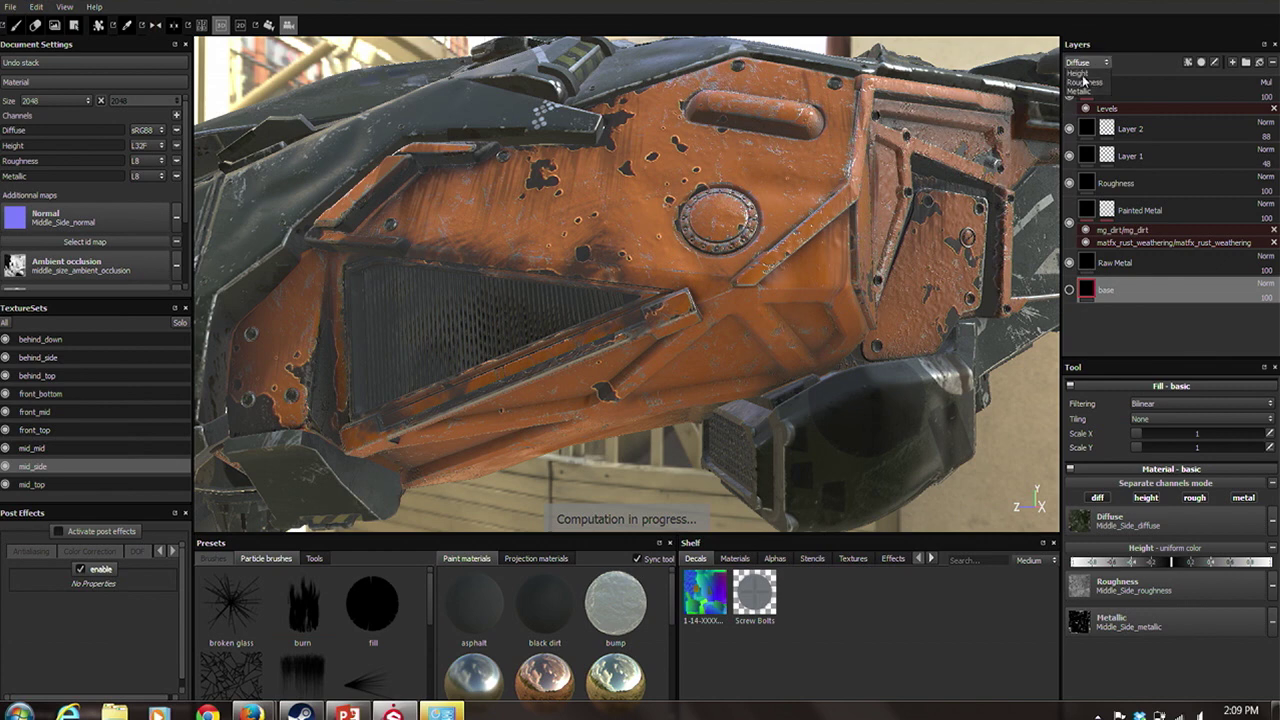
left_click(1094, 75)
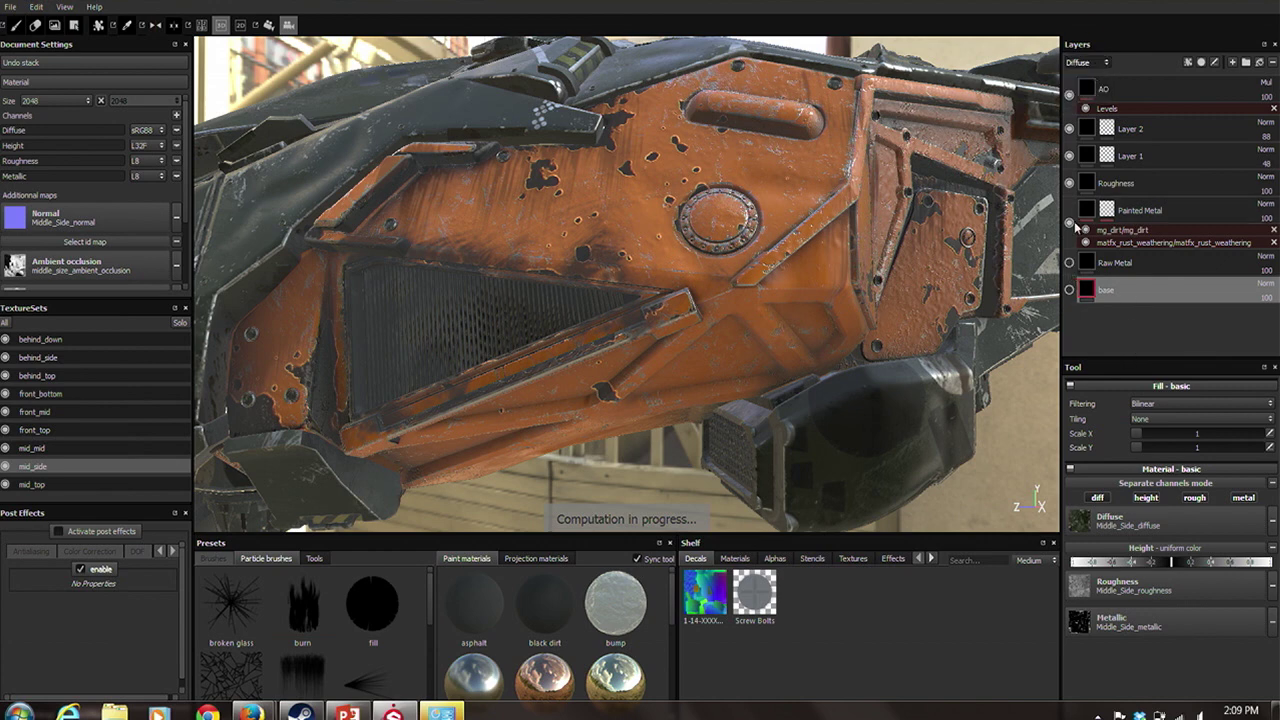
left_click(1069, 155)
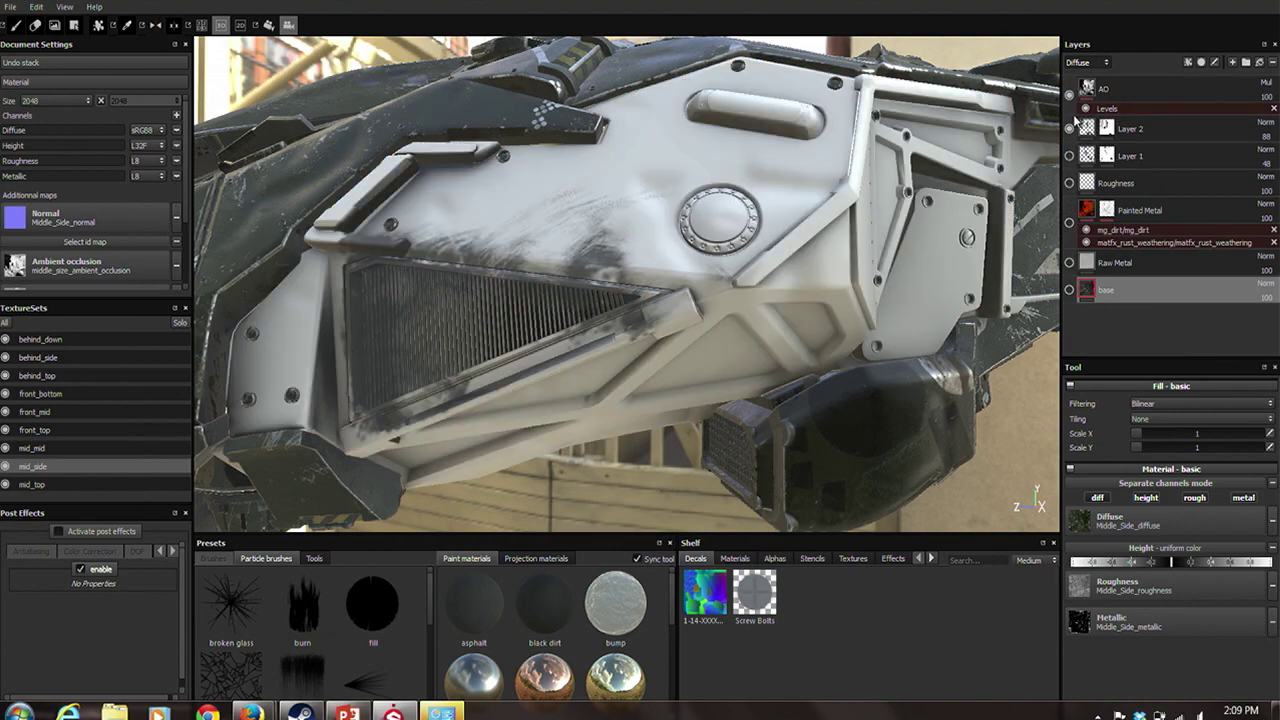
left_click(1070, 128)
left_click_drag(683, 338, 646, 317, "alt")
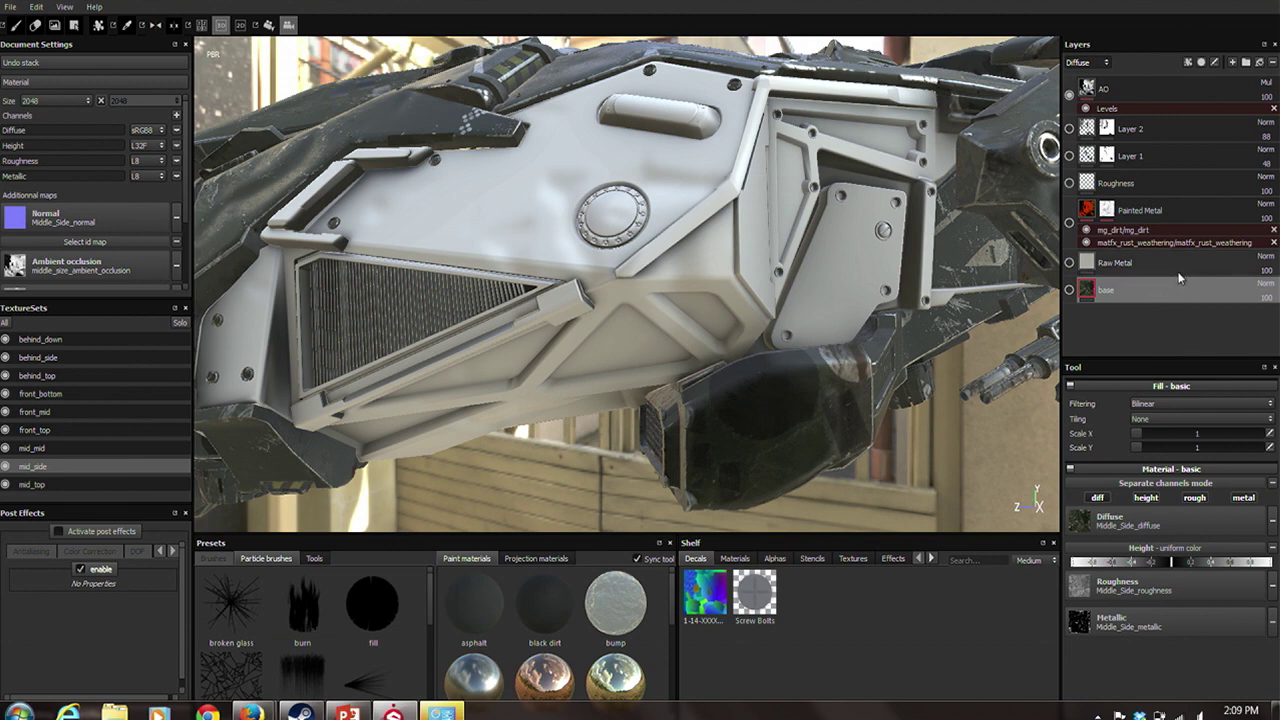
Add a fill layer above the base layer, try the cobalt material on it and assign the titanium paint material.
left_click(1260, 62)
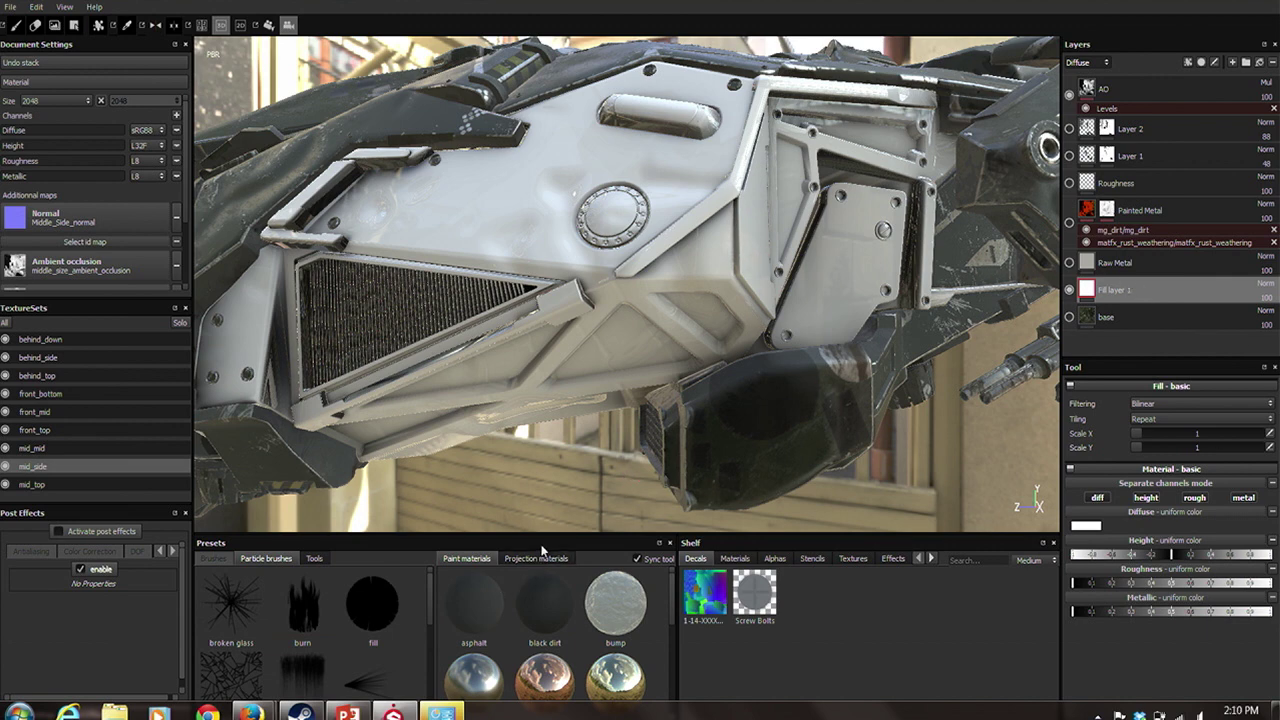
left_click_drag(546, 536, 550, 498)
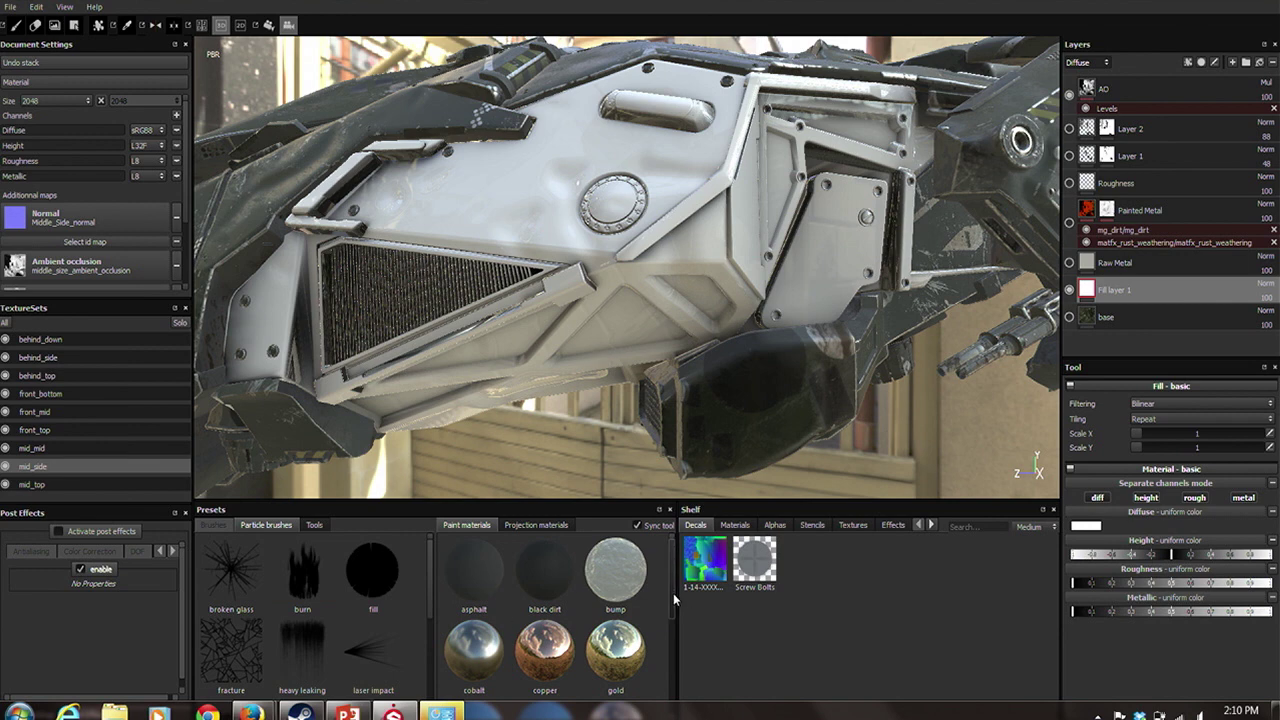
left_click_drag(673, 591, 673, 620)
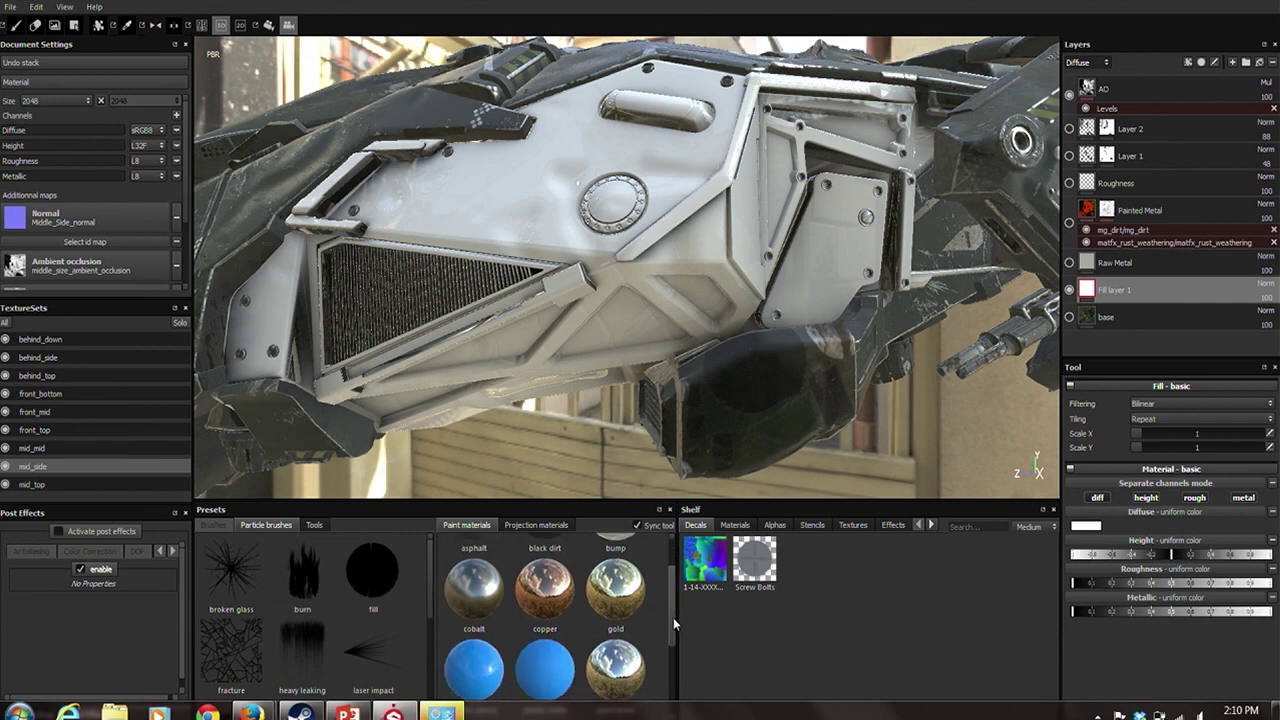
left_click(475, 588)
mouse_move(586, 161)
left_mouse_down("alt")
mouse_move(680, 240)
mouse_move(750, 230)
mouse_move(764, 290)
mouse_move(741, 289)
left_mouse_up("alt")
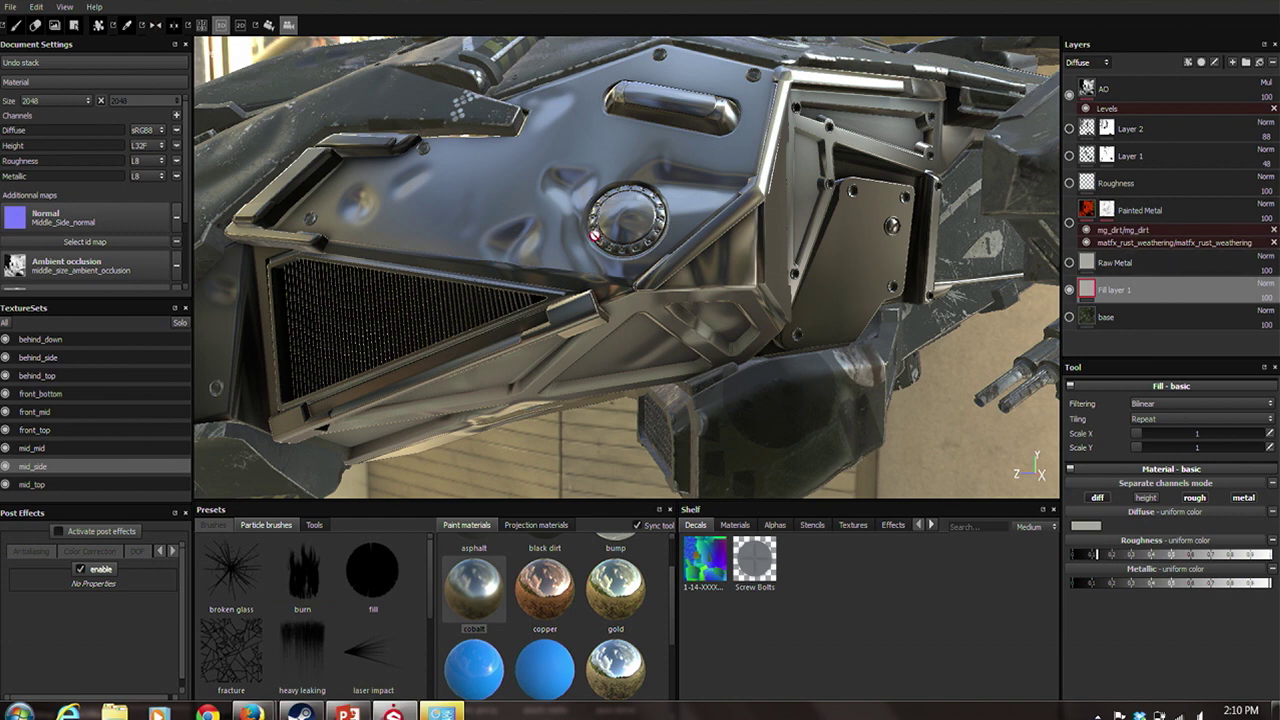
left_click_drag(668, 602, 671, 660)
left_click(615, 615)
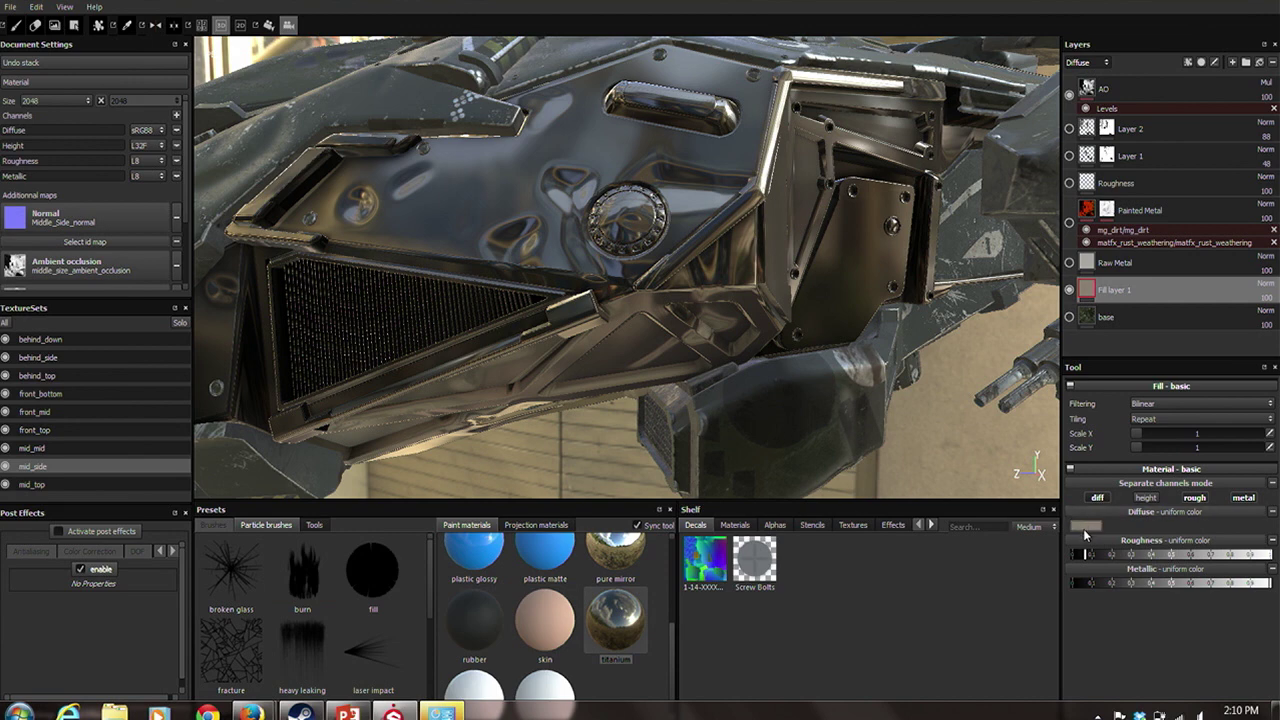
Compare the titanium fill layer at maximum and minimum roughness, and set its roughness to about 0.2.
left_click_drag(1103, 556, 1260, 565)
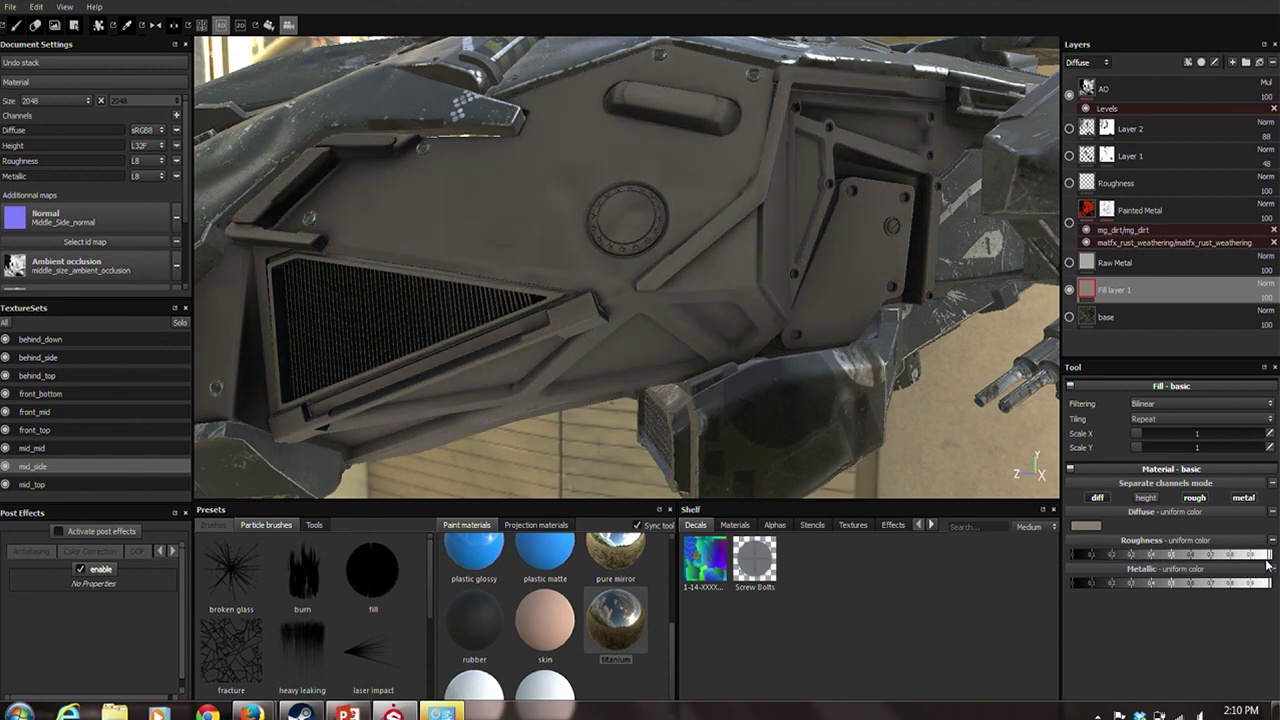
left_click_drag(712, 258, 741, 307, "alt")
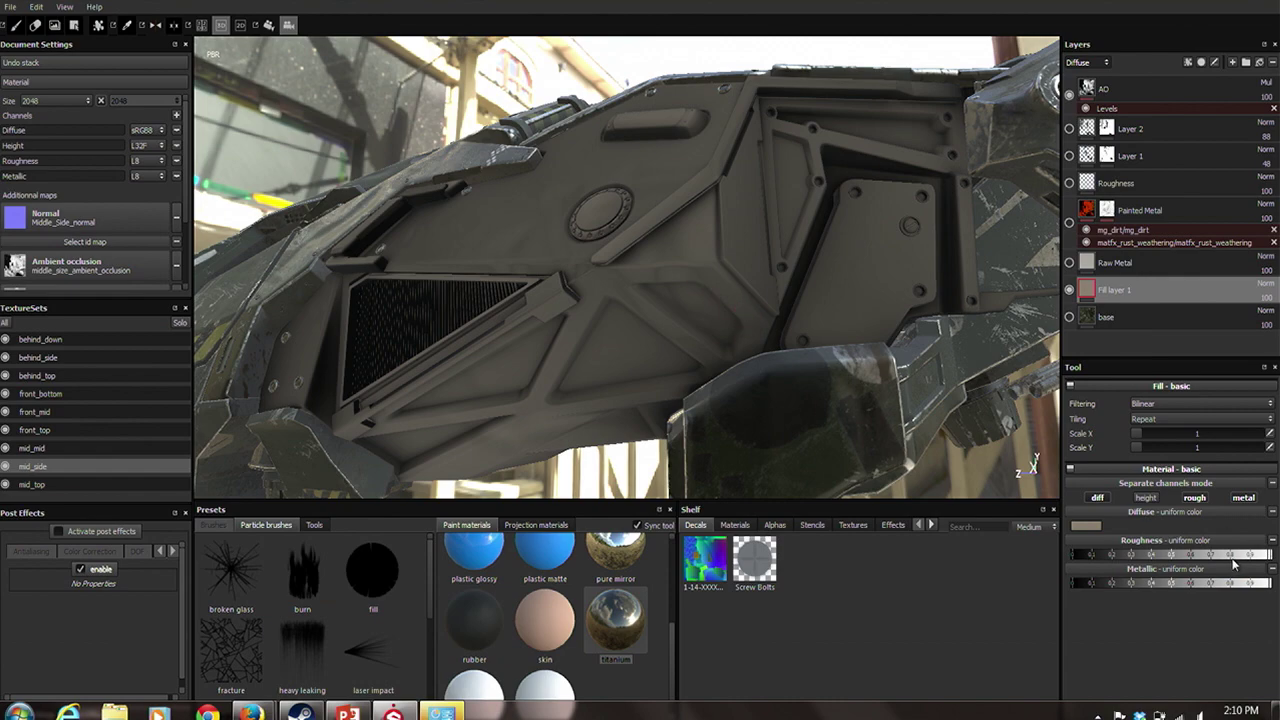
left_click_drag(1245, 555, 1072, 555)
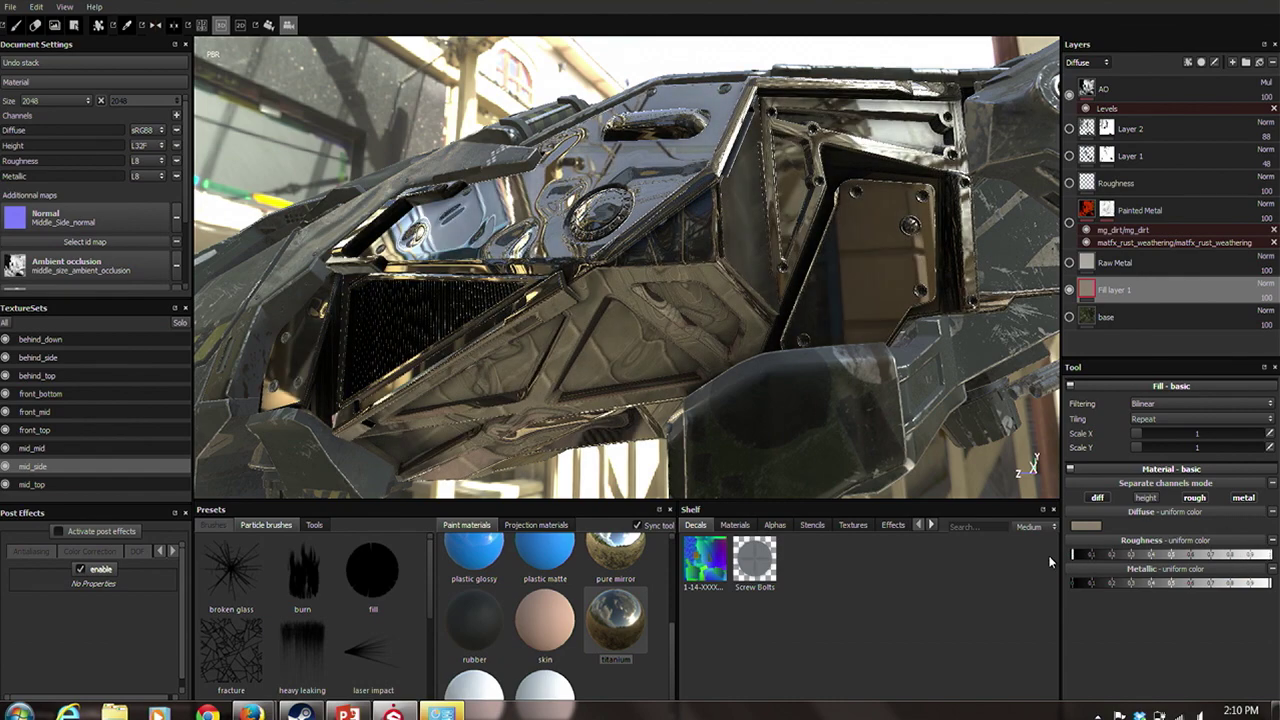
left_click_drag(759, 336, 671, 277, "alt")
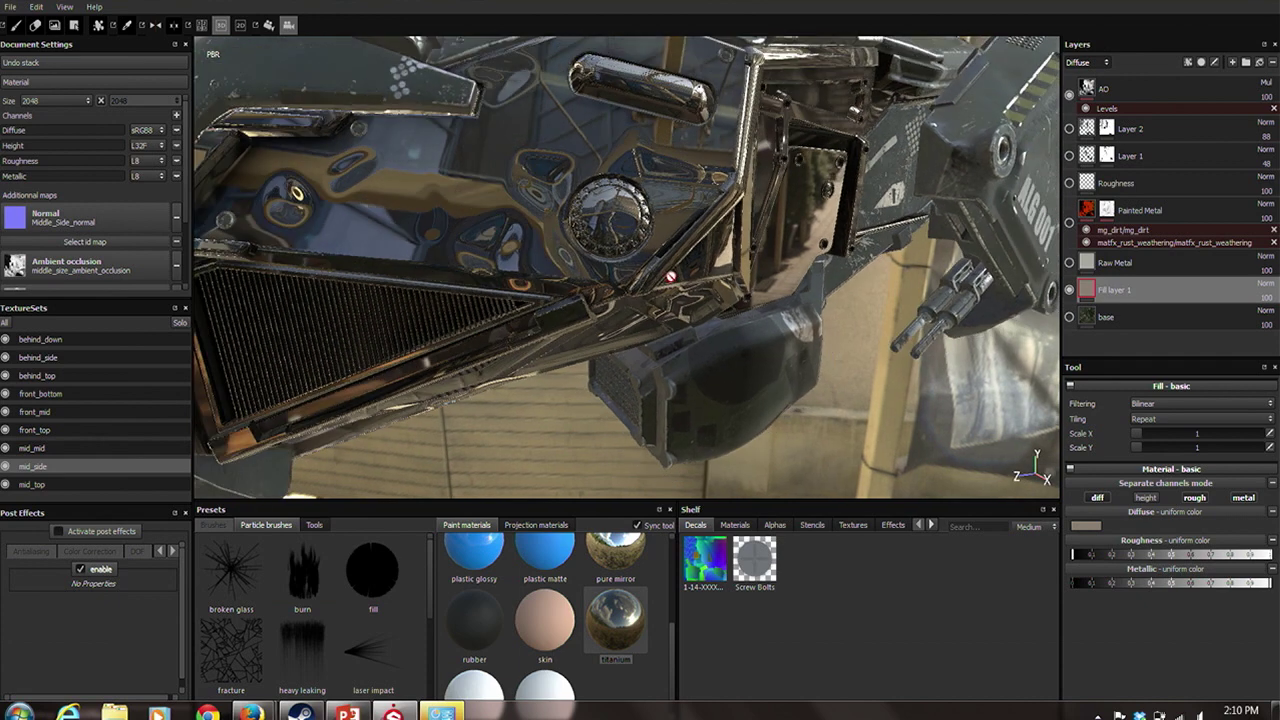
left_click(1115, 556)
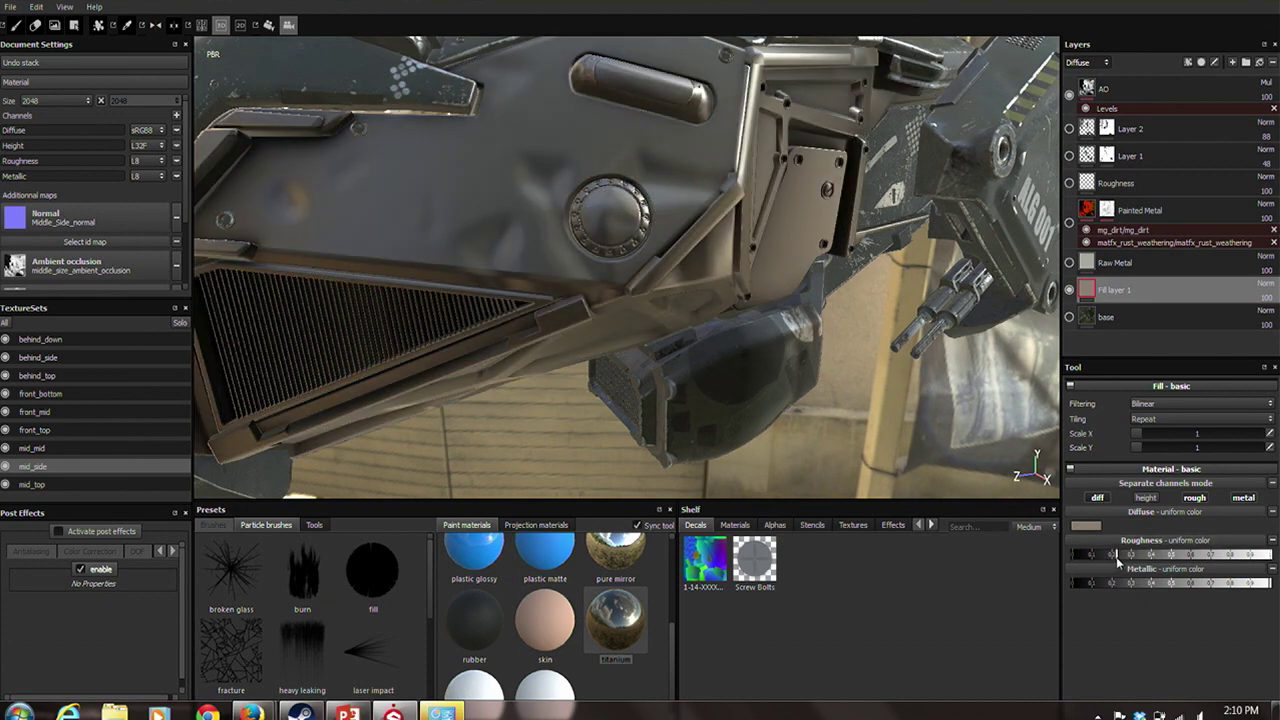
left_click_drag(443, 246, 506, 220, "alt")
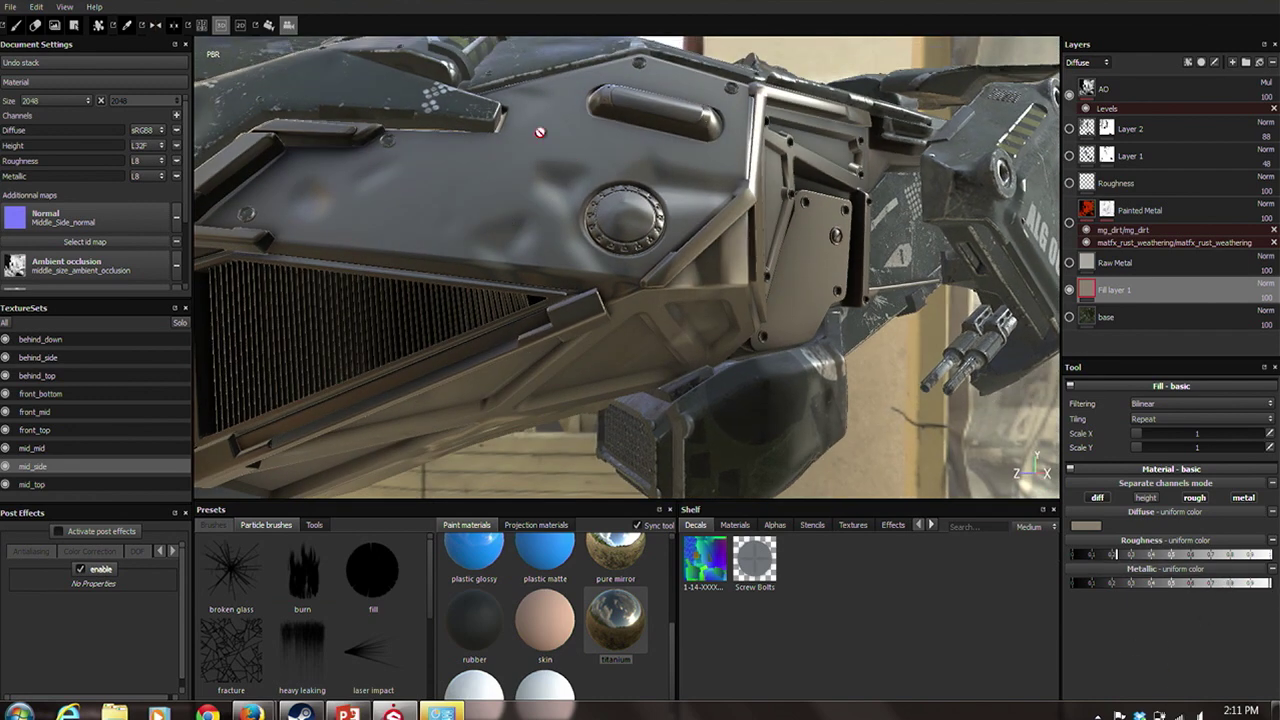
left_click_drag(617, 226, 741, 257, "alt")
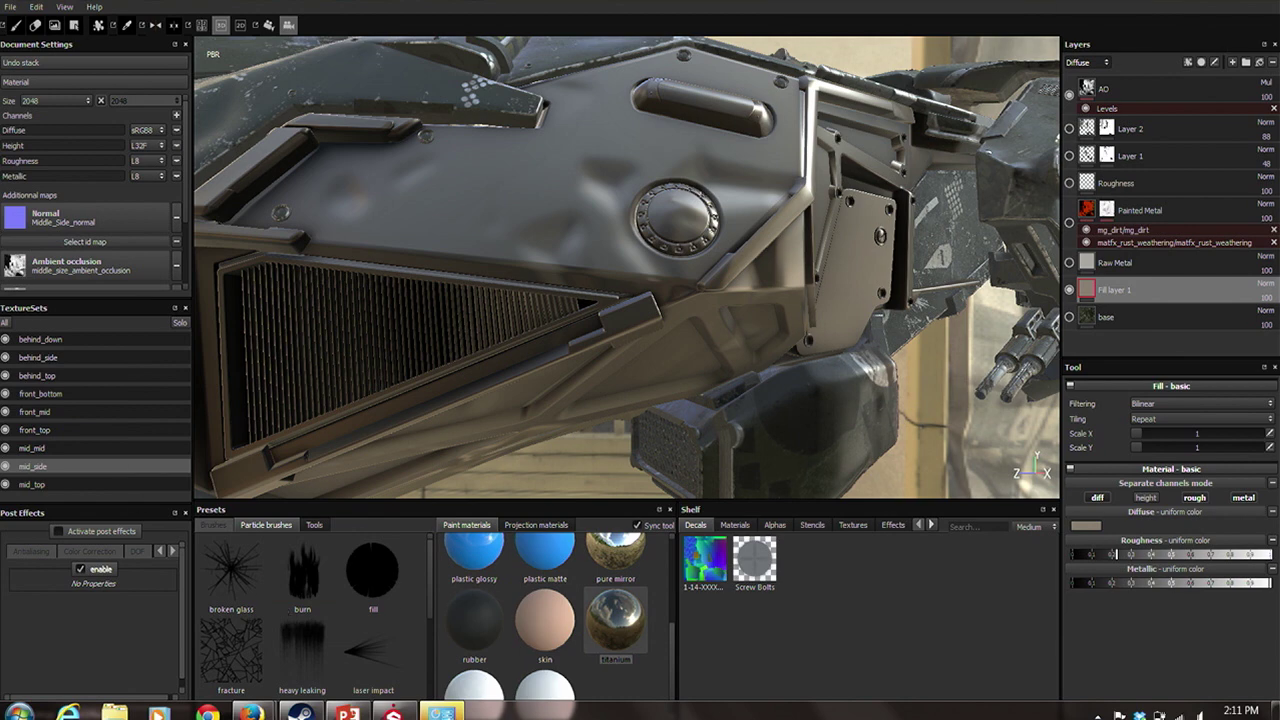
Set the exposure (EV) in the viewer settings to 4.86.
mouse_move(440, 712)
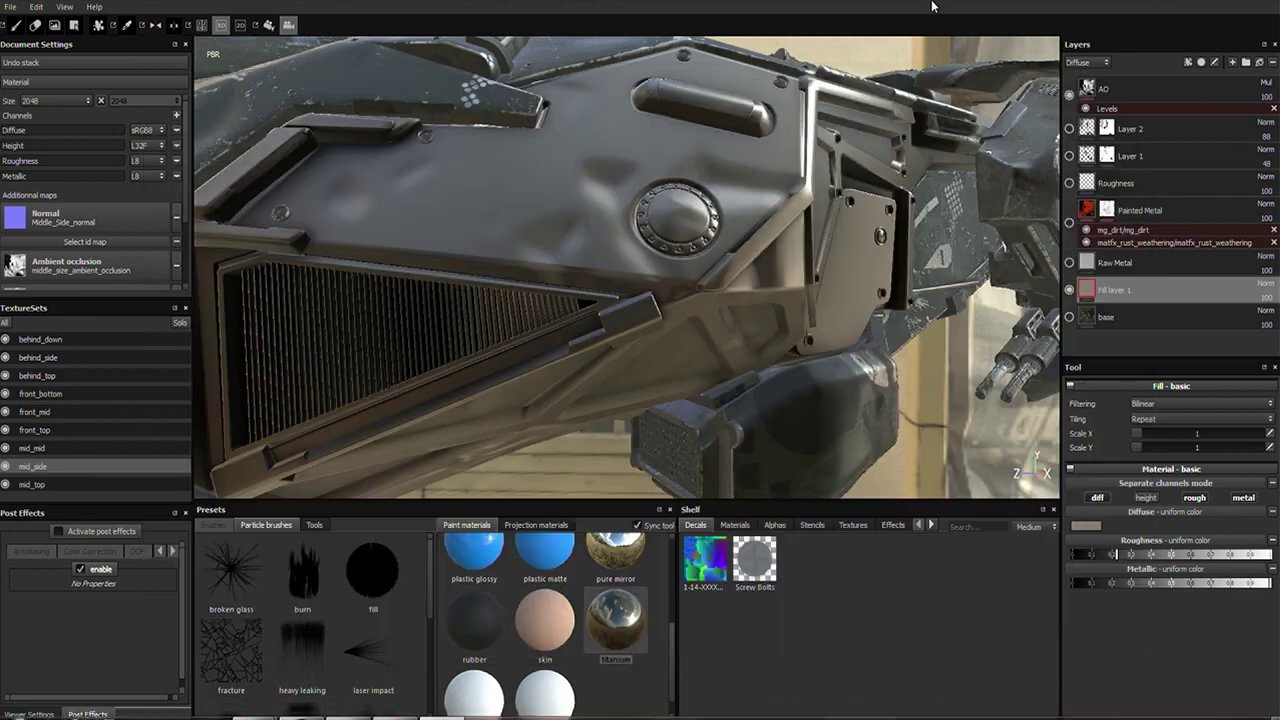
left_click(32, 714)
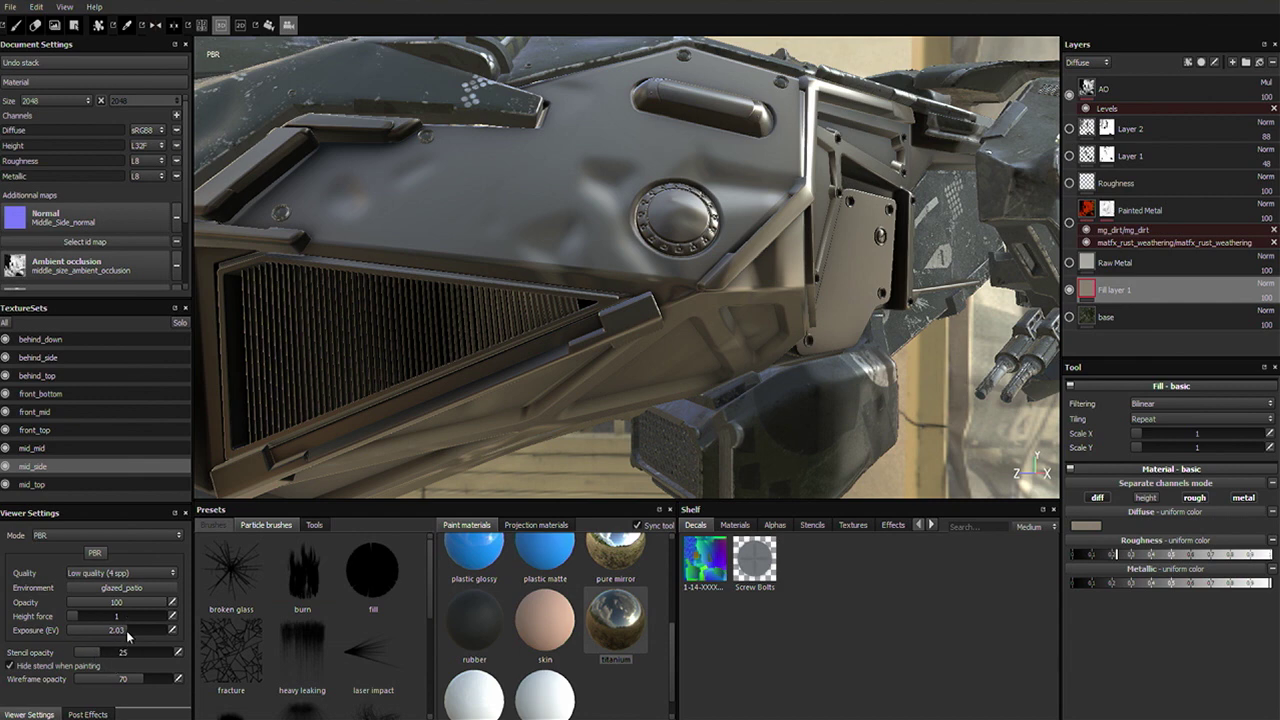
left_click_drag(130, 636, 146, 638)
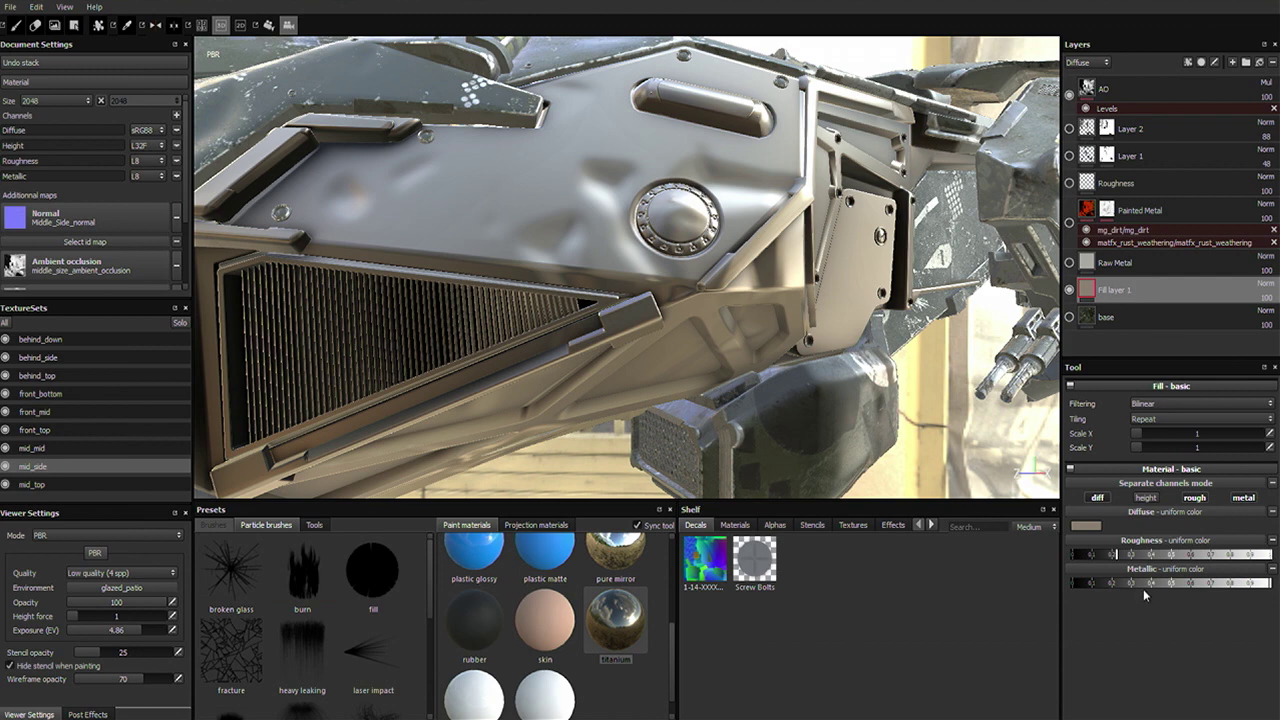
Set the titanium fill layer's roughness to about 0.1 and check the reflections on the side panel.
left_click_drag(1118, 556, 1091, 564)
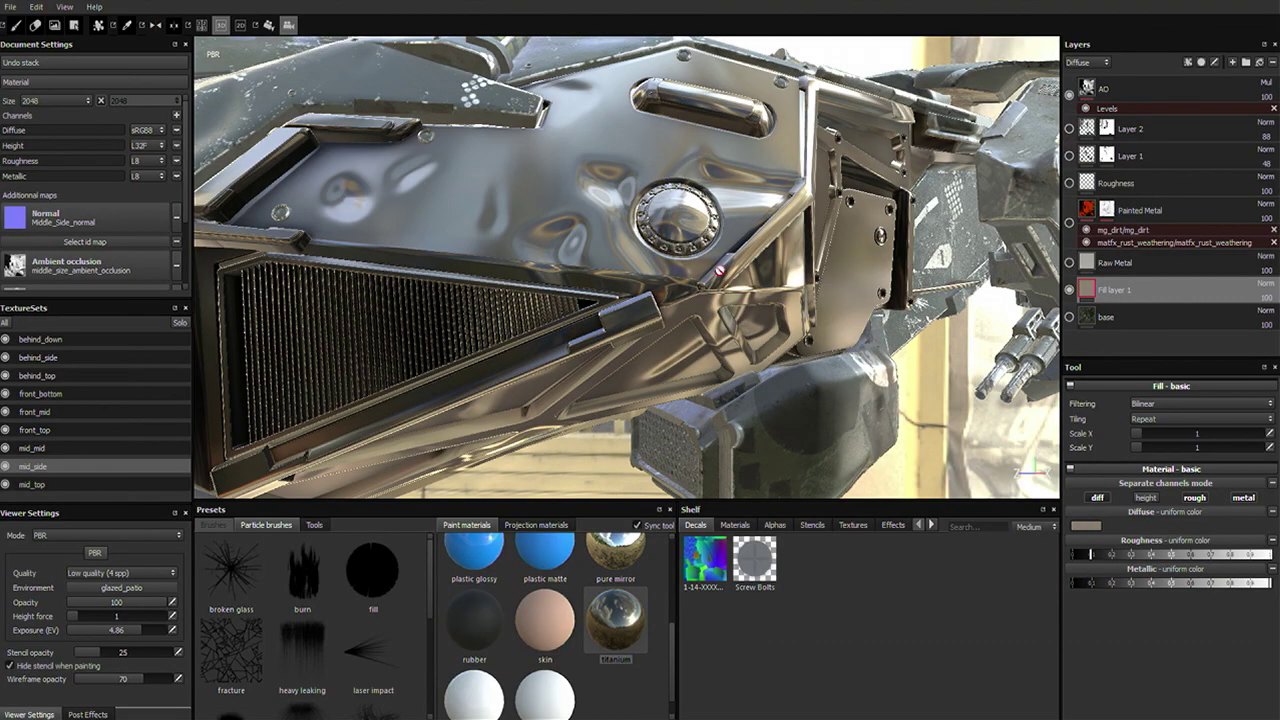
left_click_drag(727, 276, 768, 266, "alt")
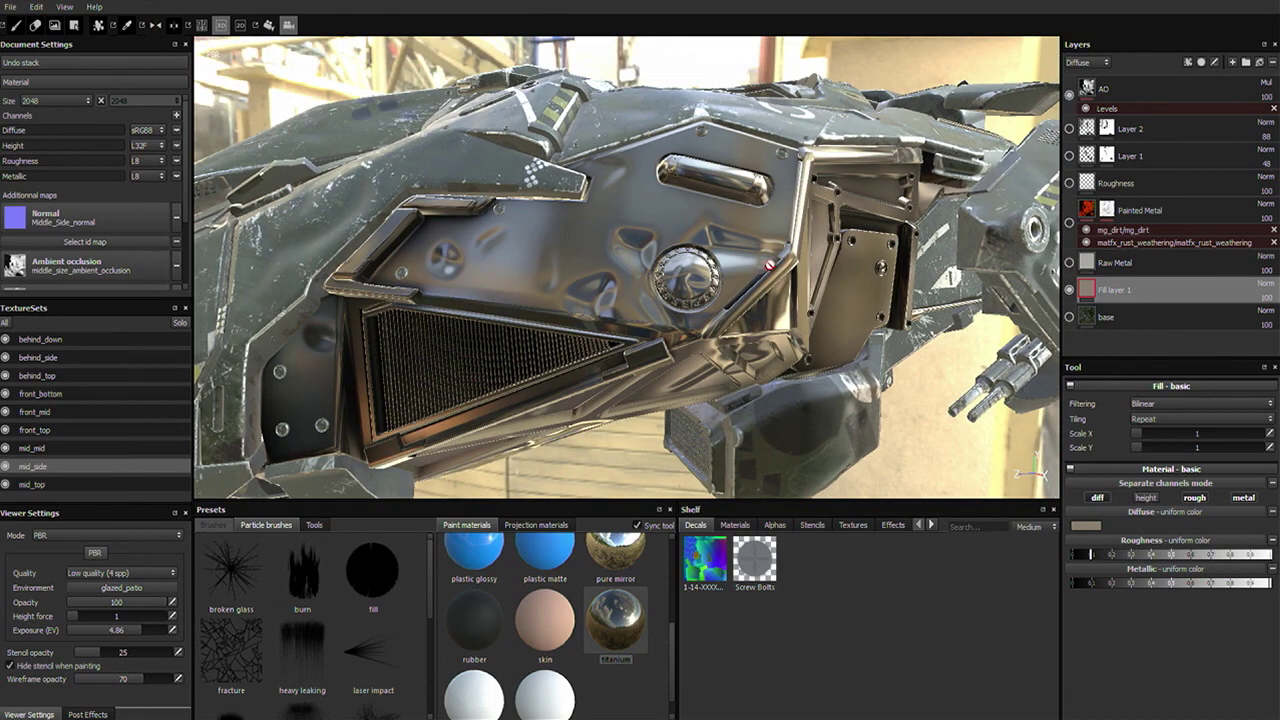
View the roughness, metallic and diffuse channels separately on the model, and return to the PBR material view.
key("c")
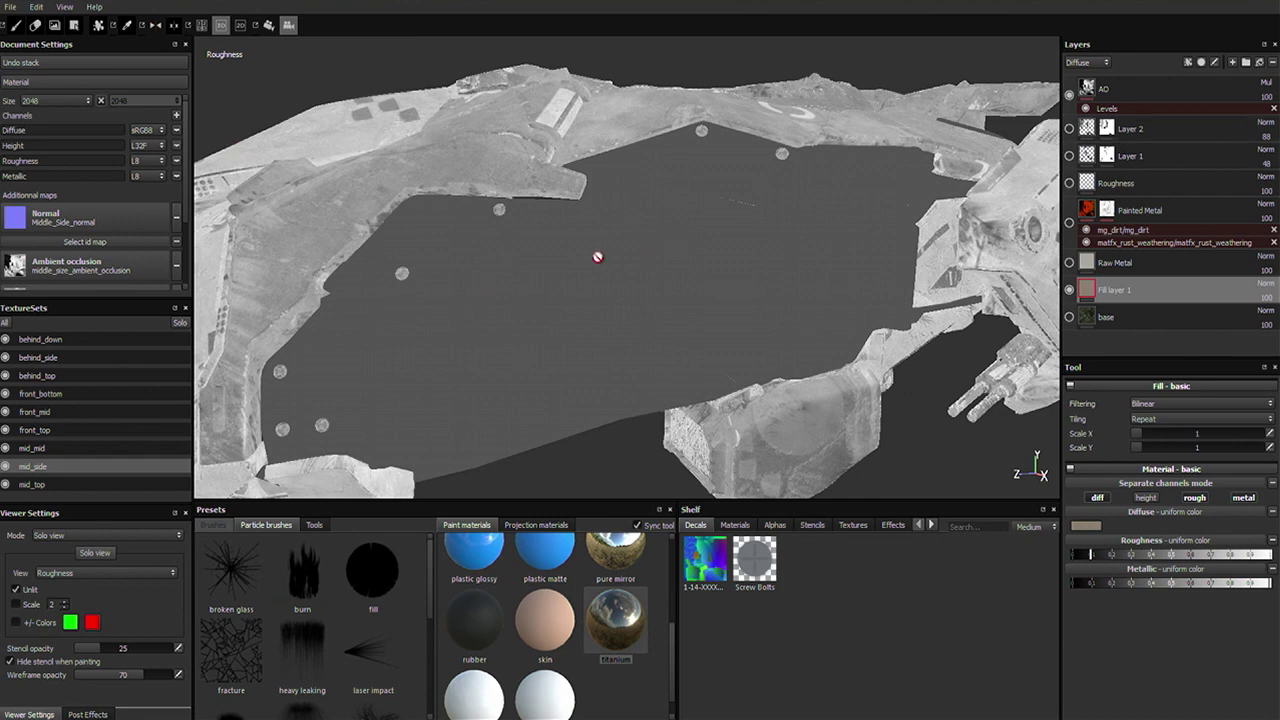
mouse_move(647, 309)
left_mouse_down("alt")
mouse_move(654, 331)
mouse_move(666, 305)
left_mouse_up("alt")
key("c")
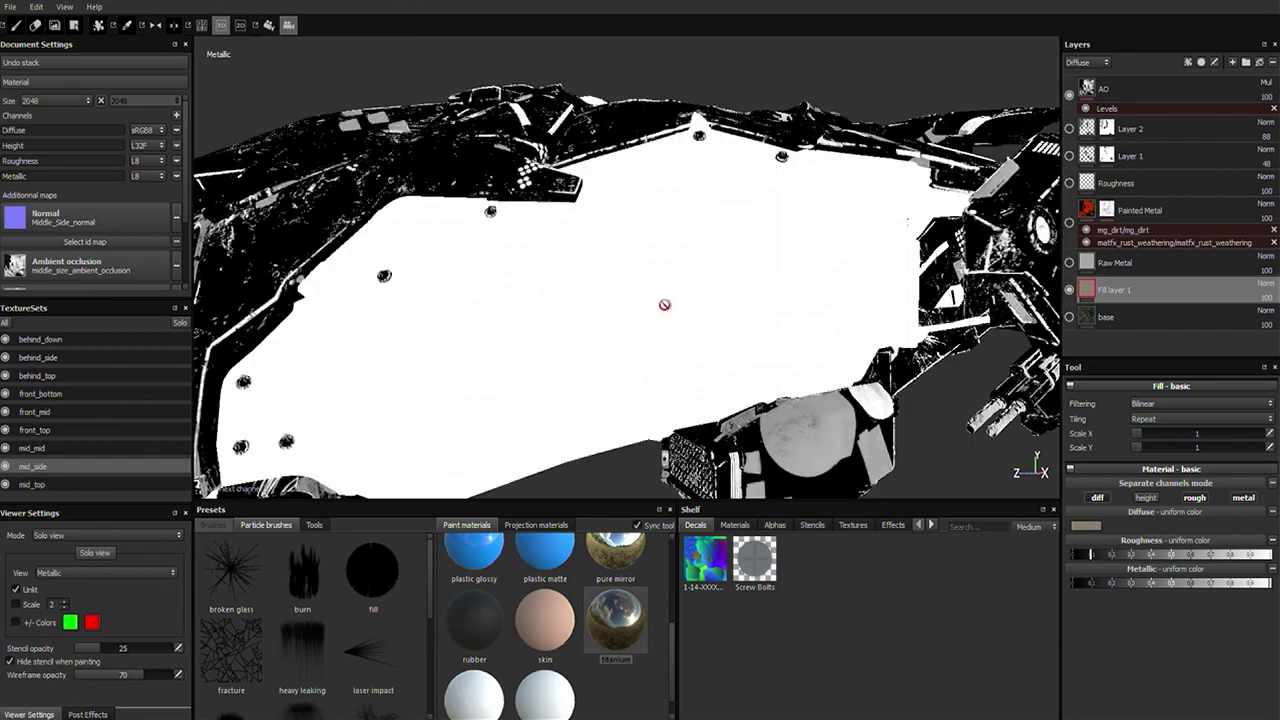
key("c")
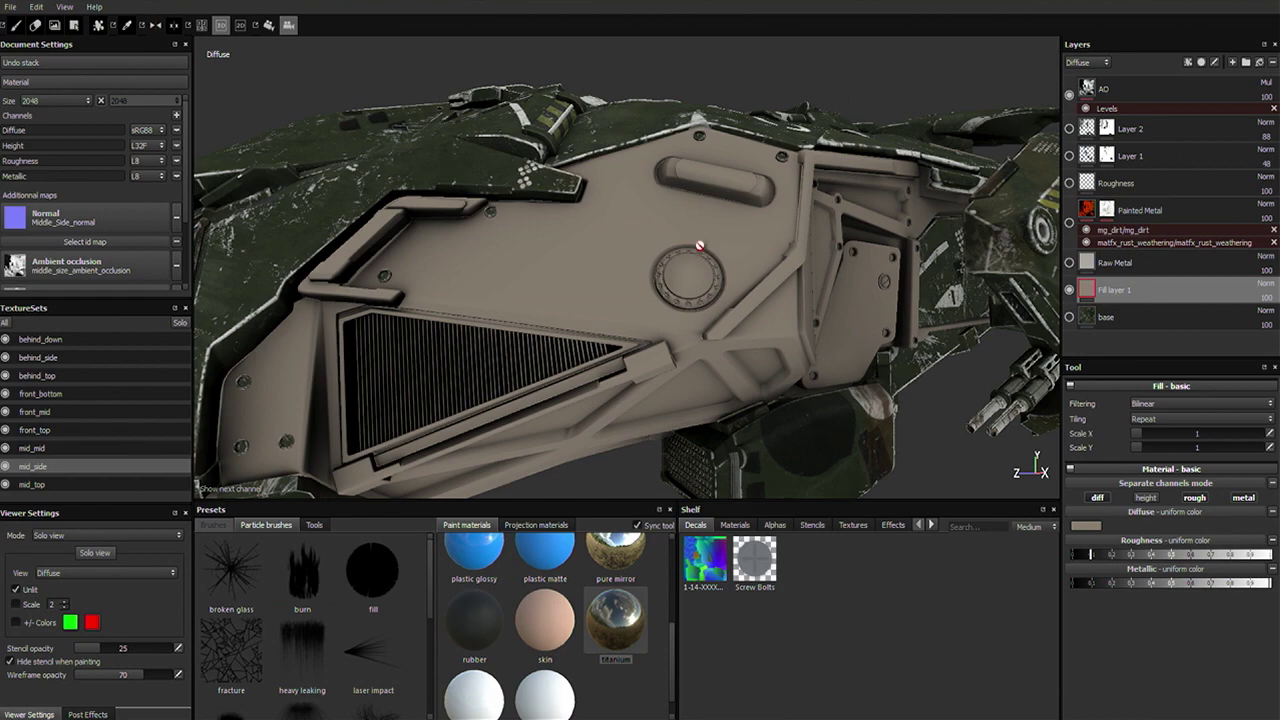
left_click_drag(647, 265, 845, 290, "alt")
key("m")
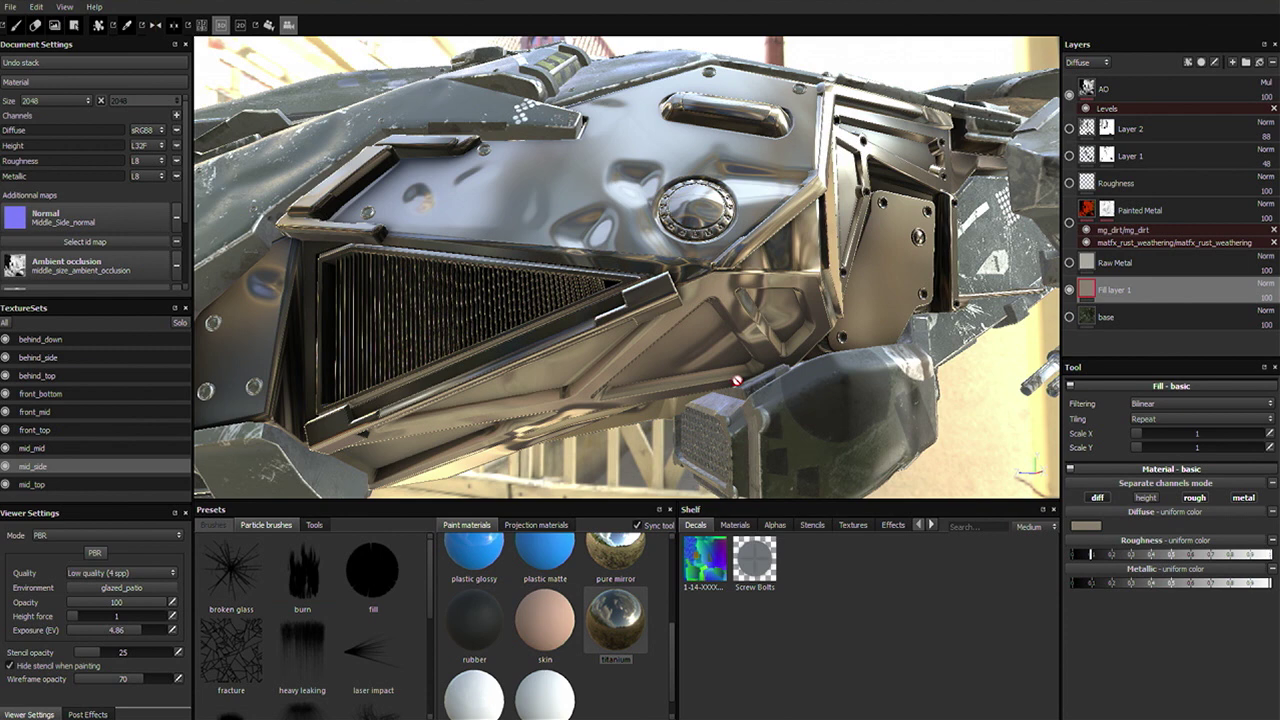
Add a fill layer above the titanium fill layer and assign it the plastic glossy material.
left_click(1259, 62)
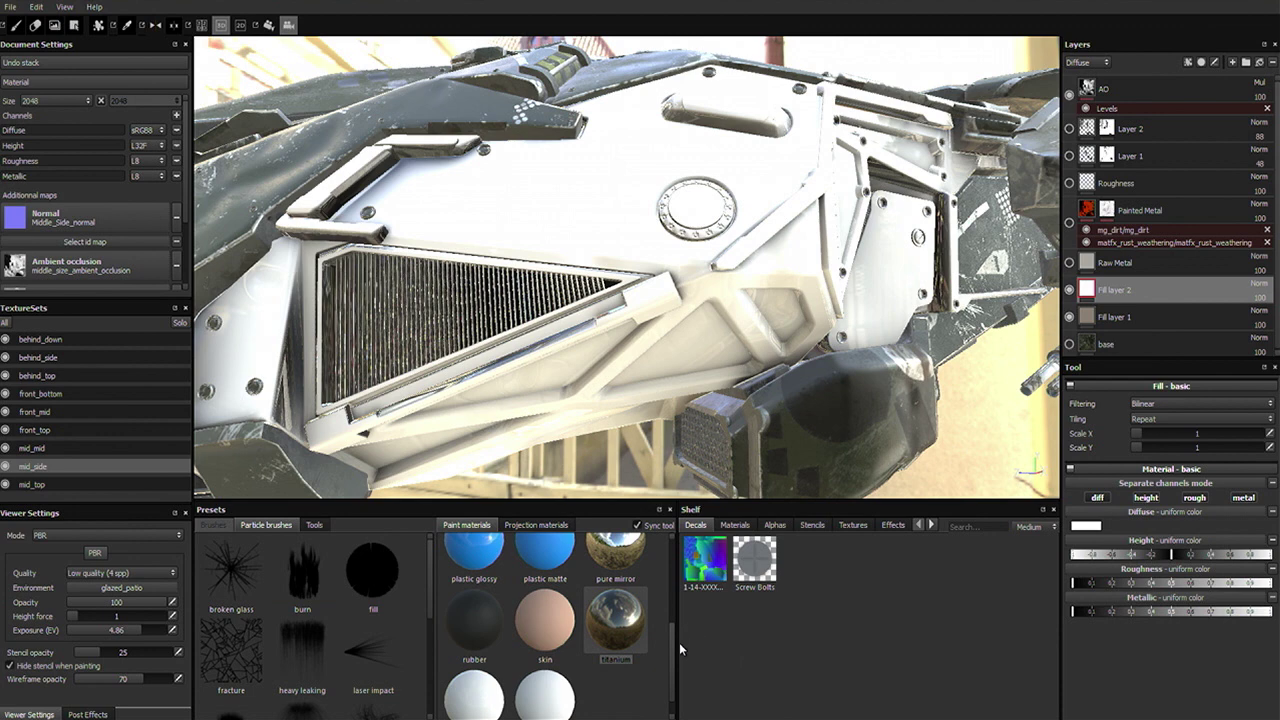
scroll(675, 645, "up", 1)
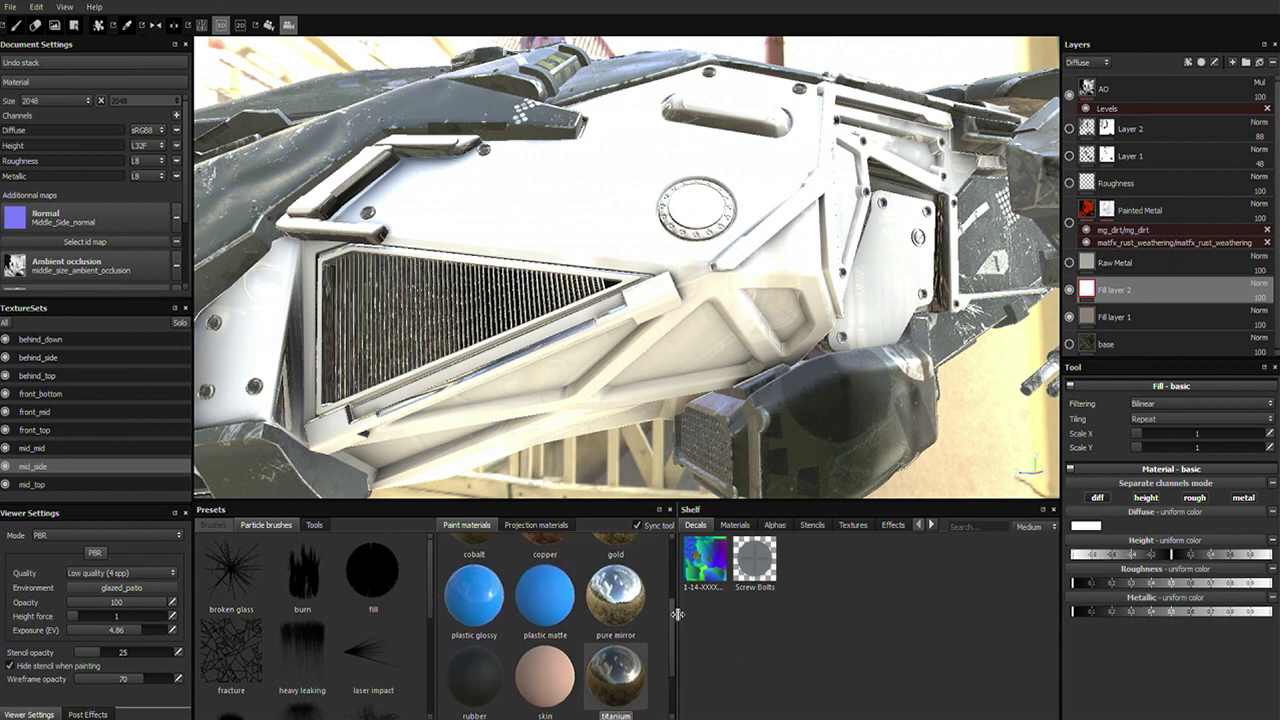
left_click(488, 594)
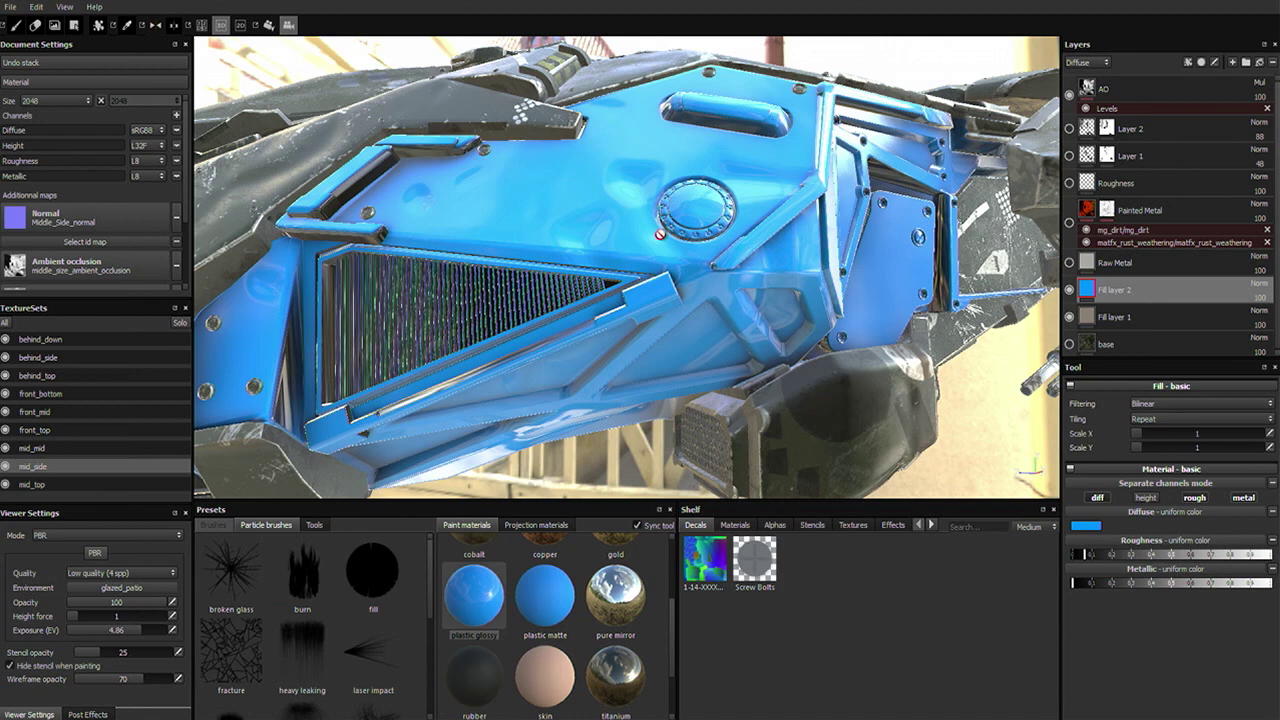
left_click_drag(645, 218, 793, 358, "alt")
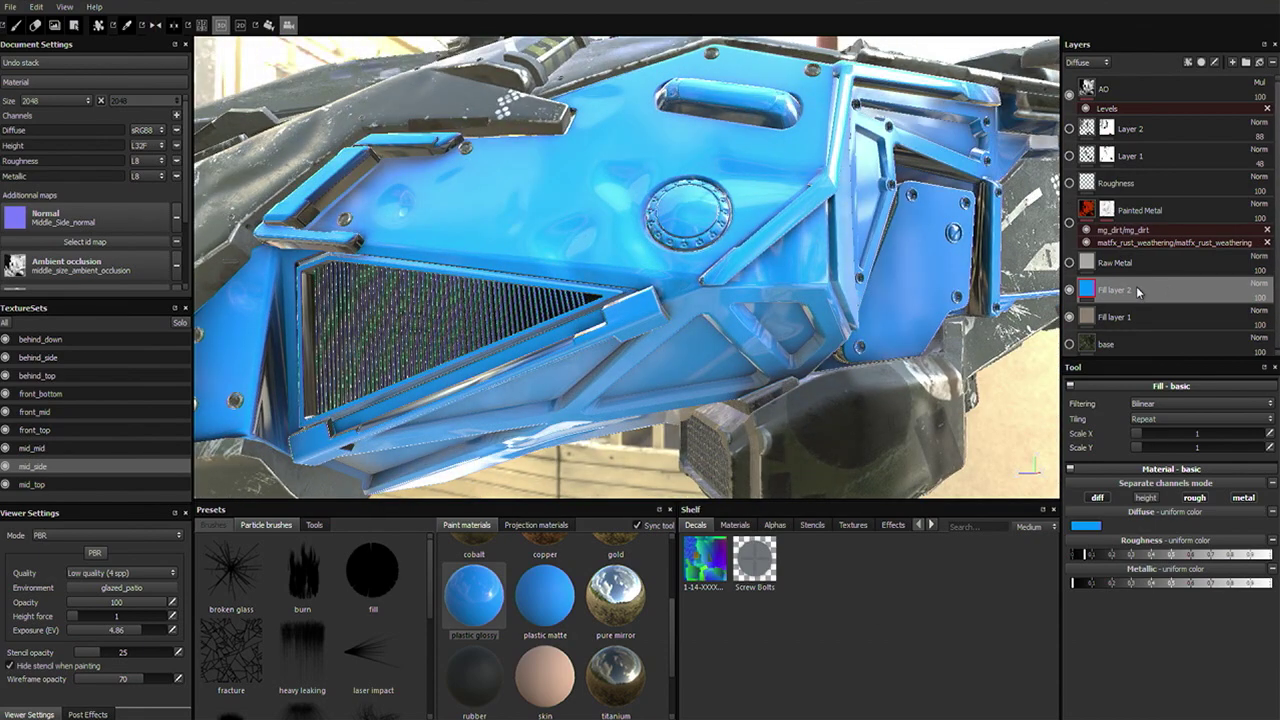
Change the glossy plastic fill layer's diffuse colour to orange, with RGB values 1.000, 0.252, 0.000.
left_click(1089, 526)
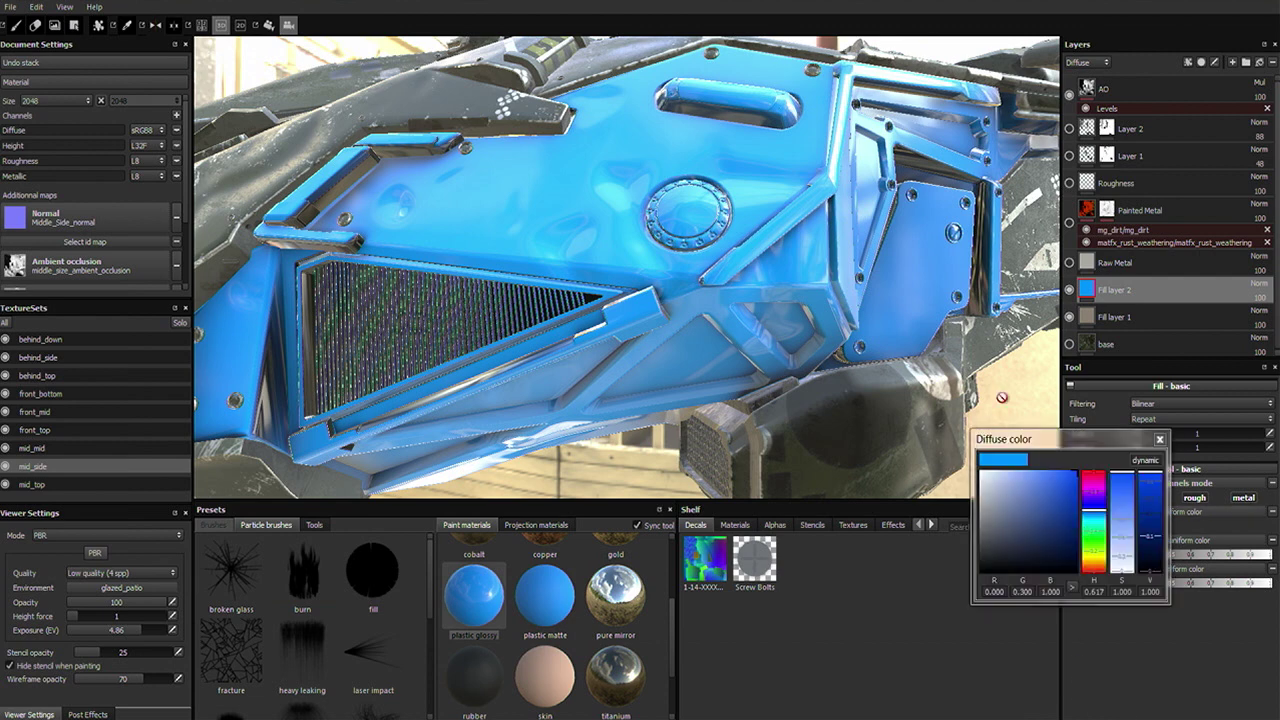
left_click_drag(1036, 440, 856, 100)
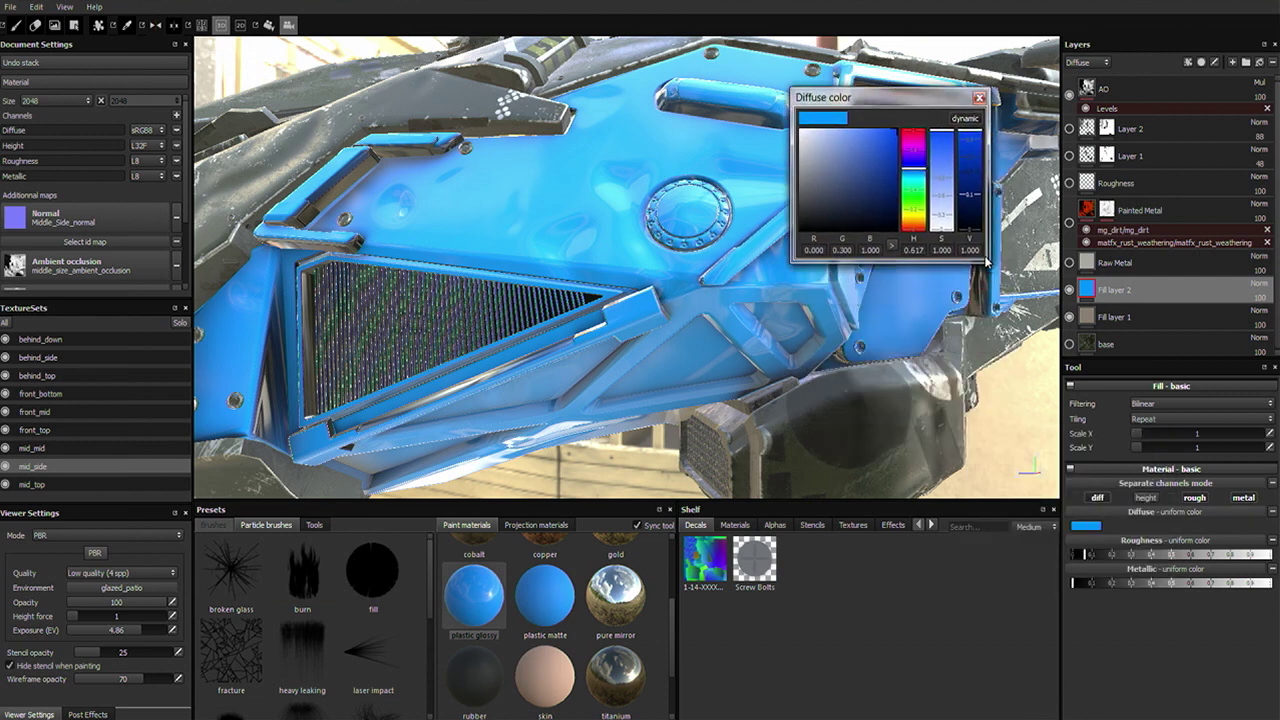
left_click(916, 185)
left_click_drag(916, 185, 921, 231)
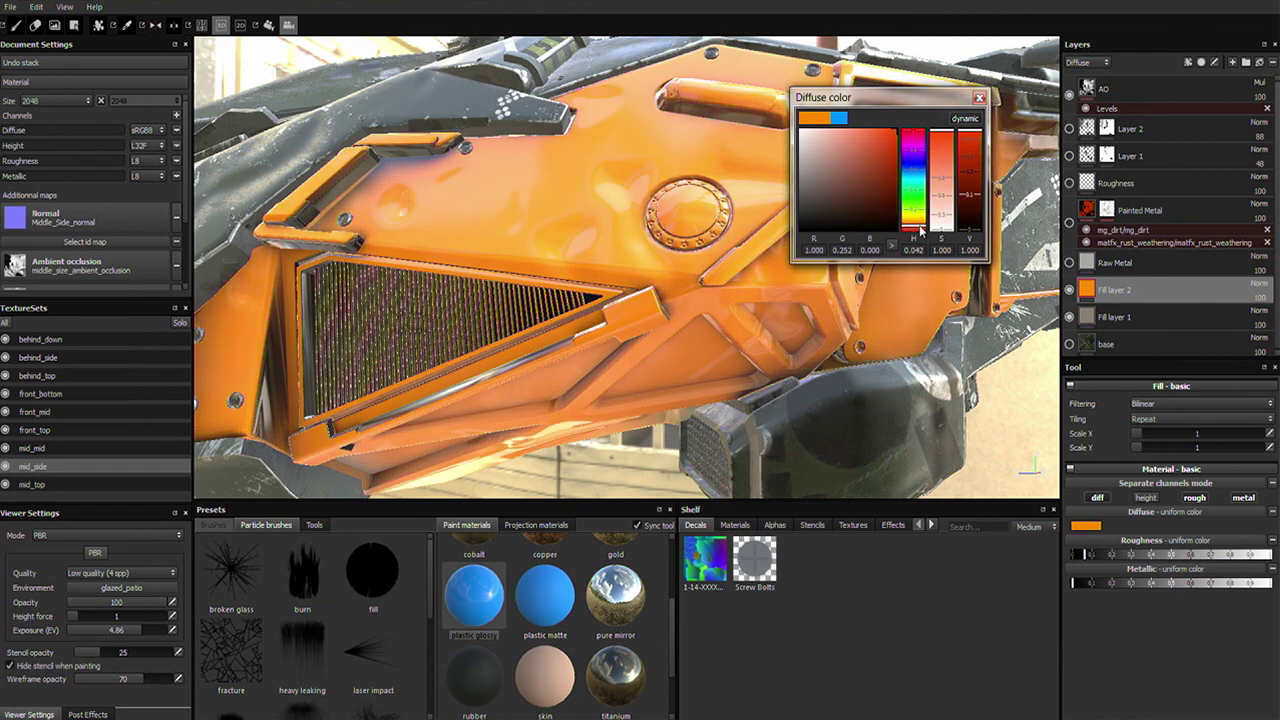
left_click(979, 97)
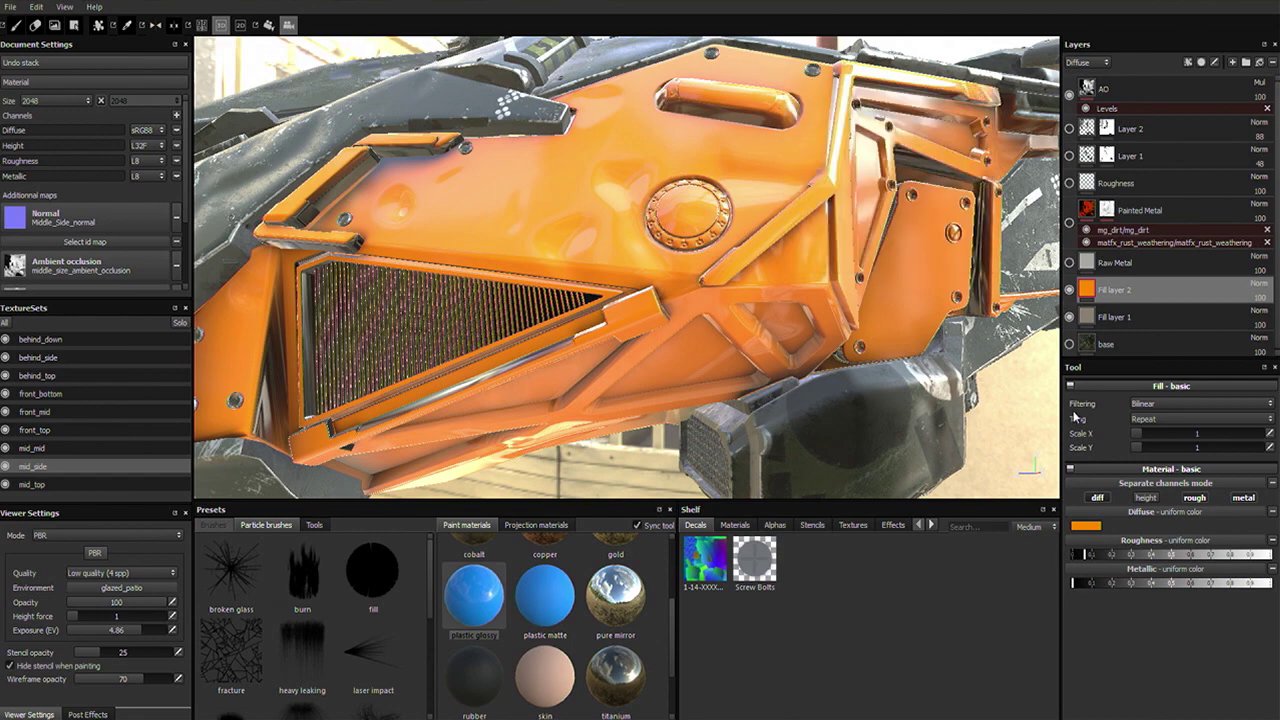
Compare slightly higher roughness values on the orange fill layer, and set its roughness to about 0.03.
left_click(1089, 554)
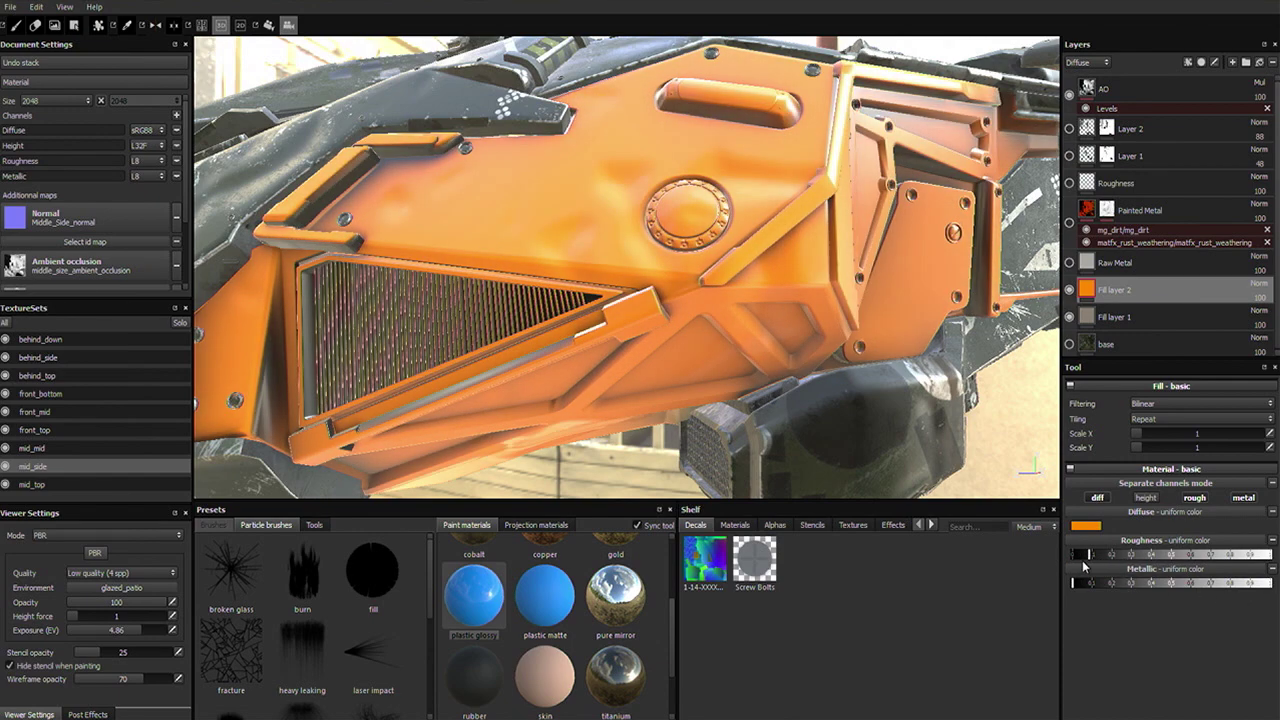
left_click(1098, 556)
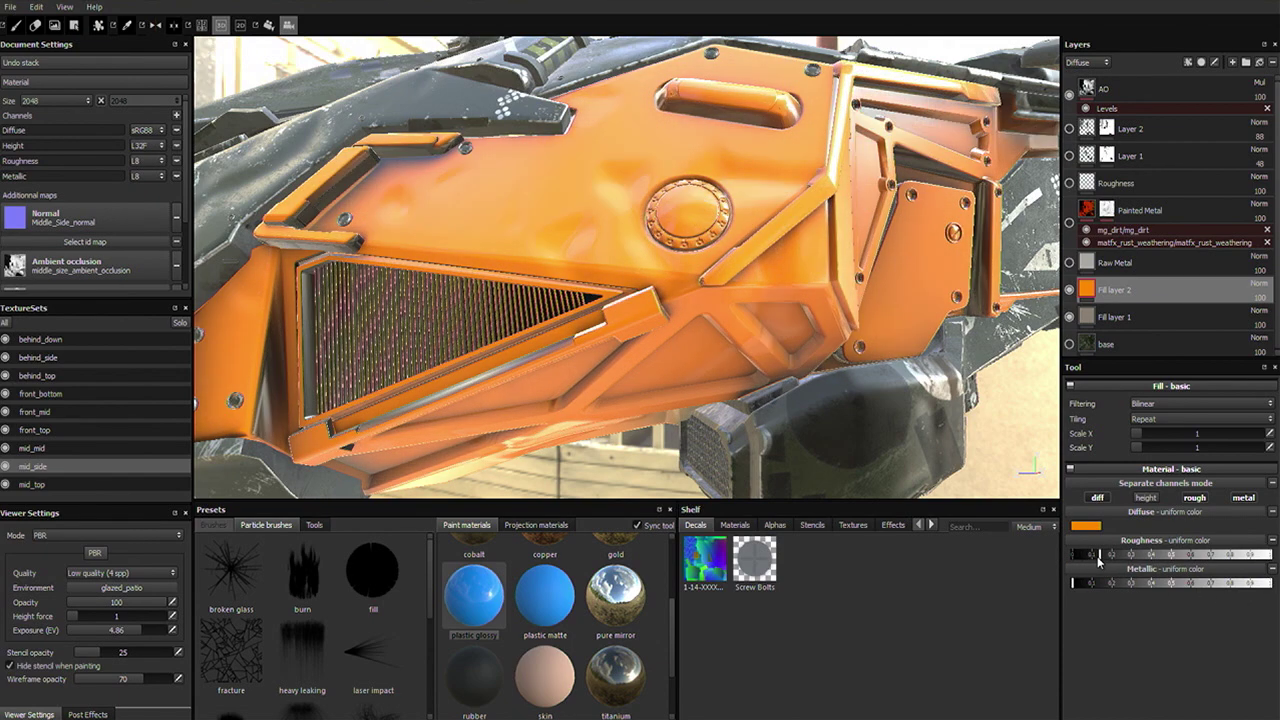
left_click_drag(1098, 556, 1077, 558)
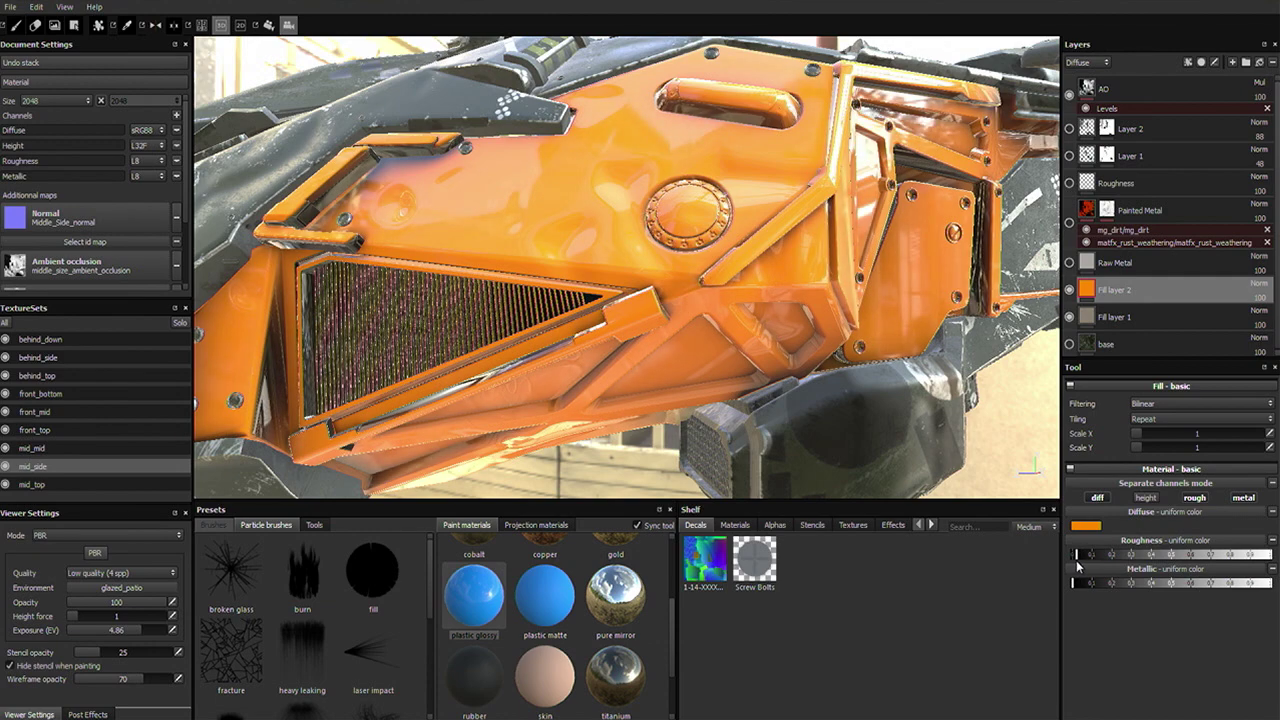
left_click_drag(573, 229, 699, 317, "alt")
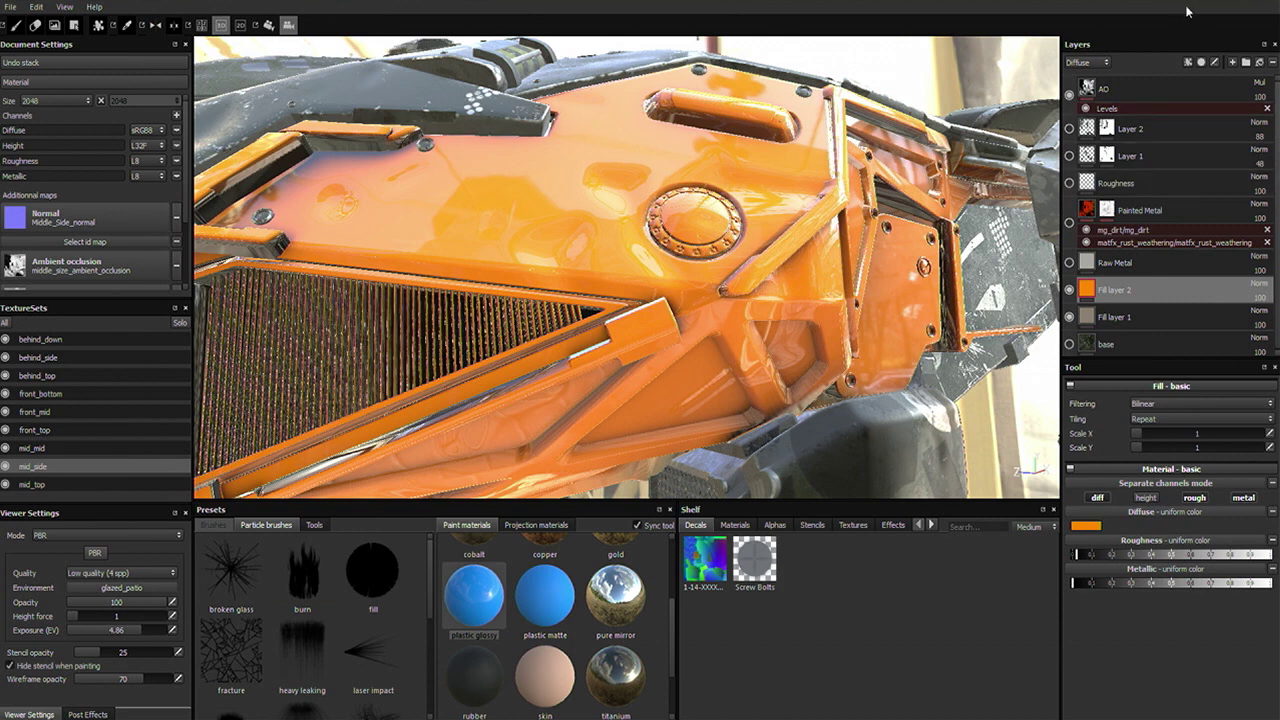
Add a paint layer above the orange fill layer and choose the dirt brush.
left_click(1233, 62)
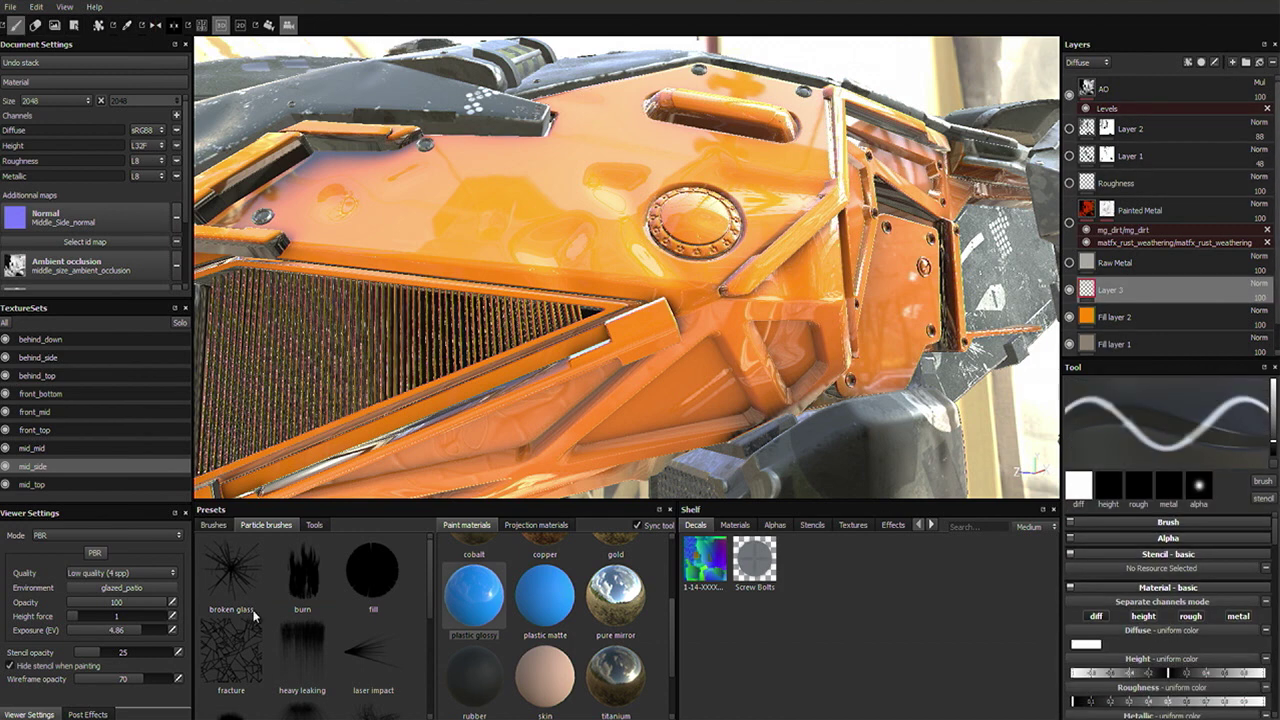
left_click(214, 524)
left_click_drag(430, 569, 428, 620)
left_click(303, 567)
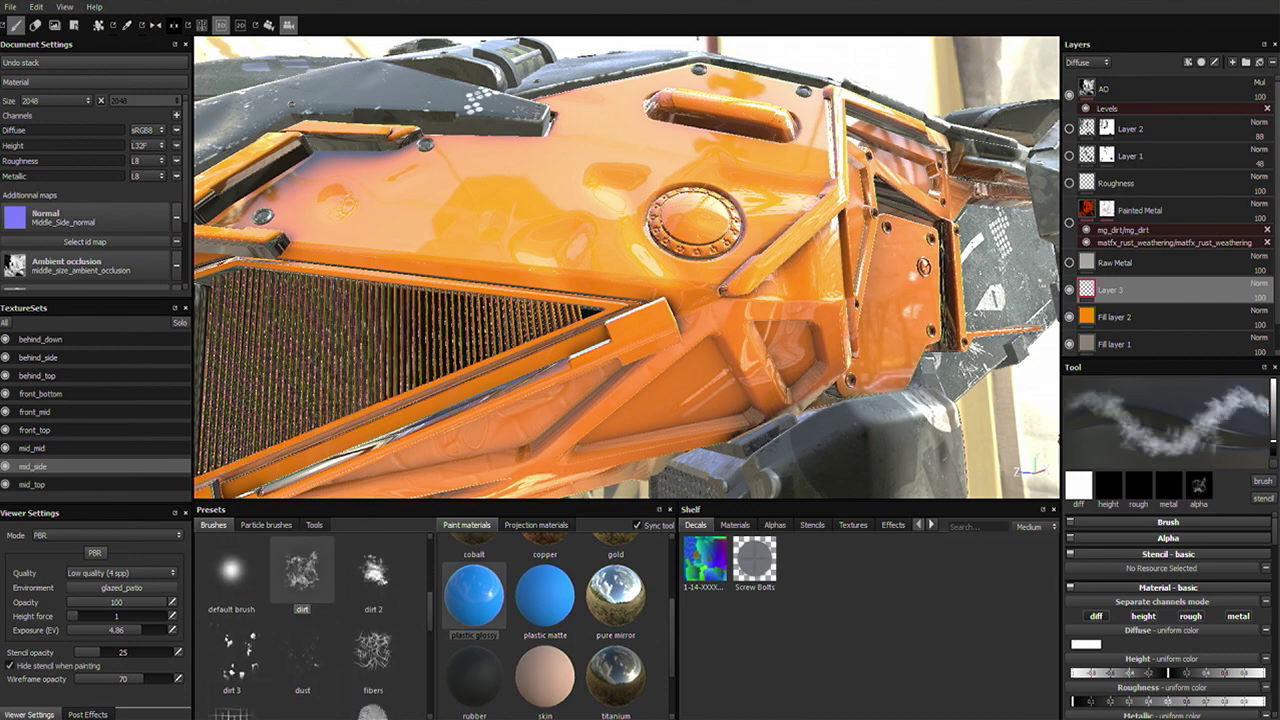
Try painting white dirt beside the round hatch with all channels enabled, and undo it.
key("ctrl+z")
scroll(1275, 543, "down", 3)
left_click_drag(720, 330, 614, 290)
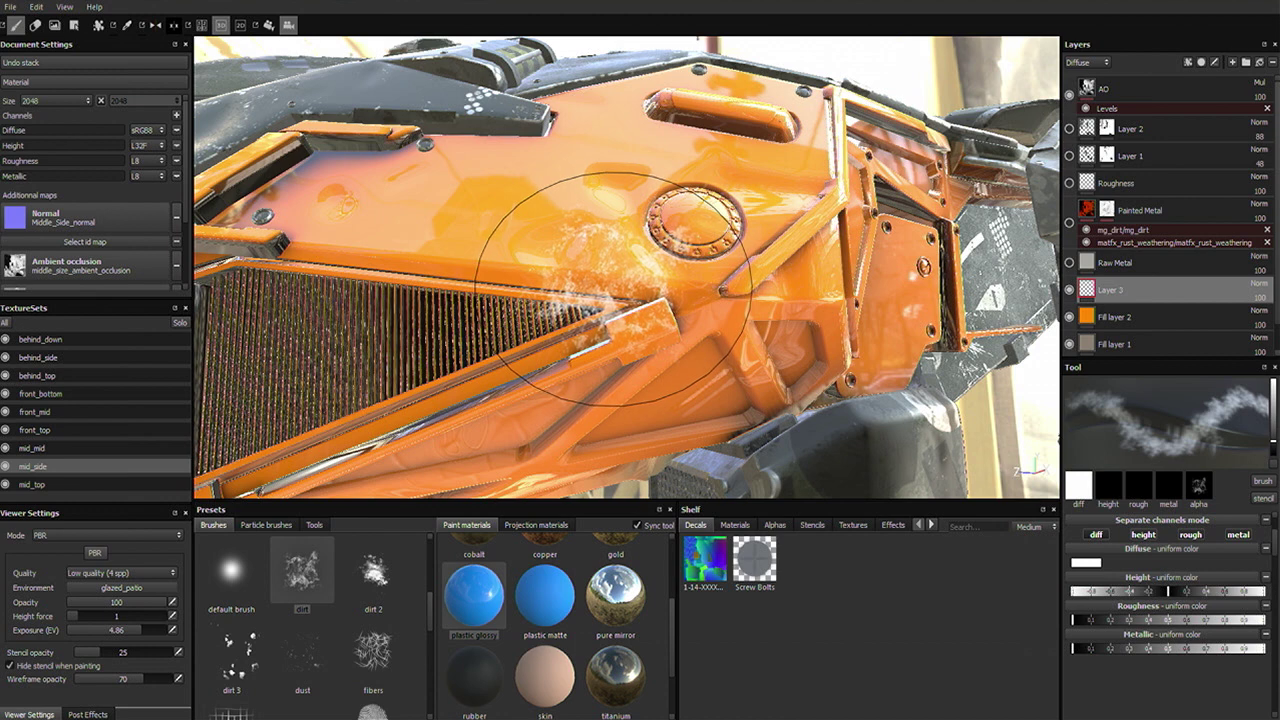
key("ctrl+z")
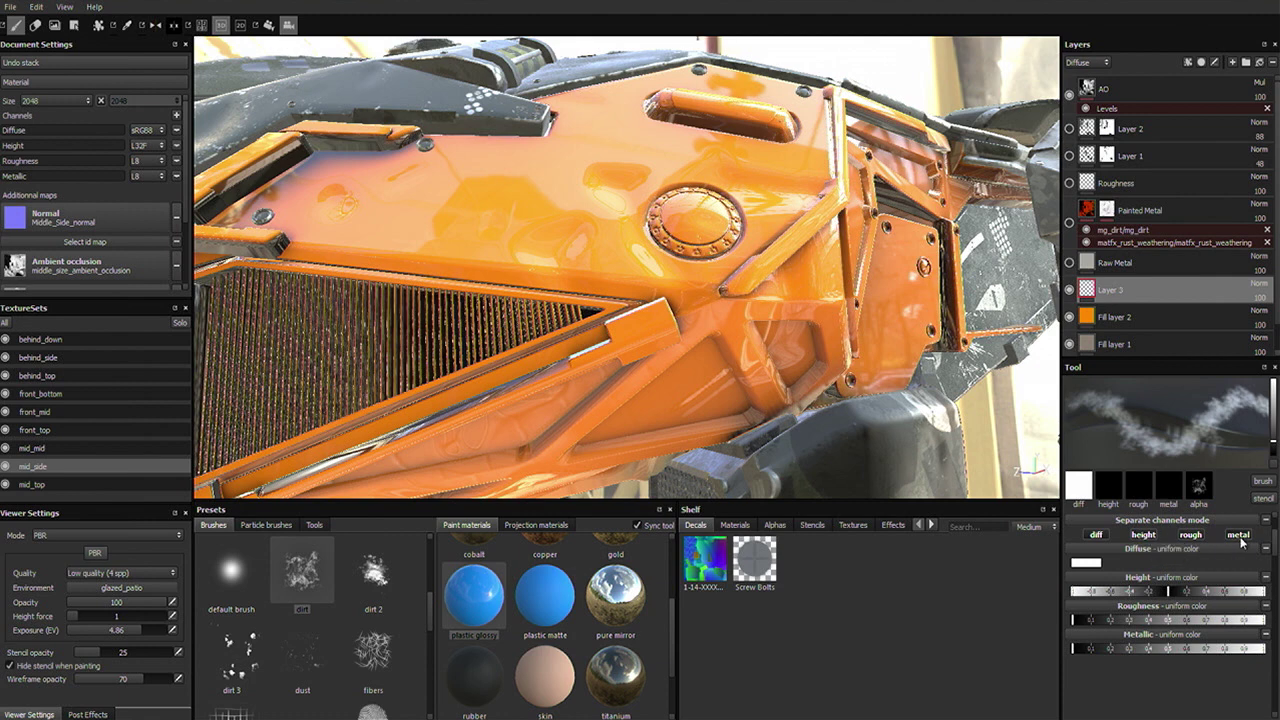
Limit the dirt brush to the roughness channel by disabling diffuse, height and metallic, and raise its roughness to a high value.
left_click(1097, 535)
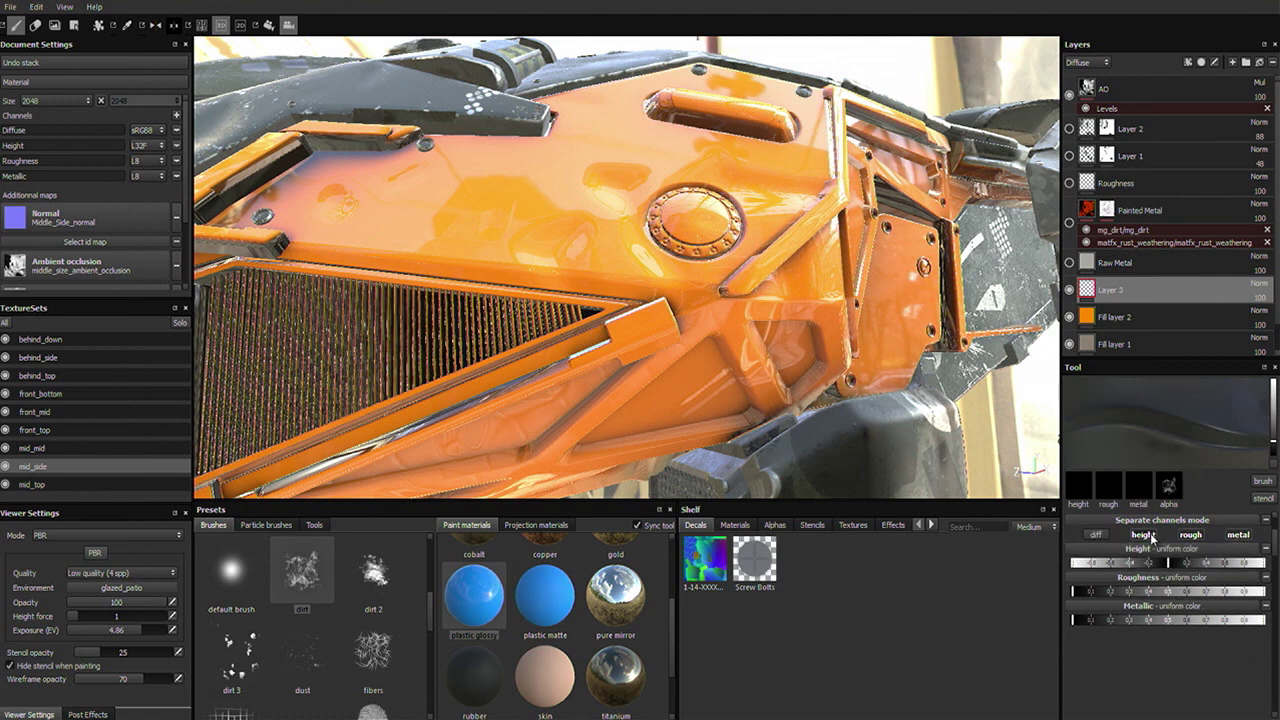
left_click(1148, 534)
left_click(1240, 536)
left_click_drag(1145, 566, 1207, 574)
Try painting roughness-only dirt patches across the orange side panel, and undo the strokes.
mouse_move(531, 309)
left_mouse_down()
mouse_move(582, 280)
mouse_move(573, 236)
mouse_move(508, 240)
left_mouse_up()
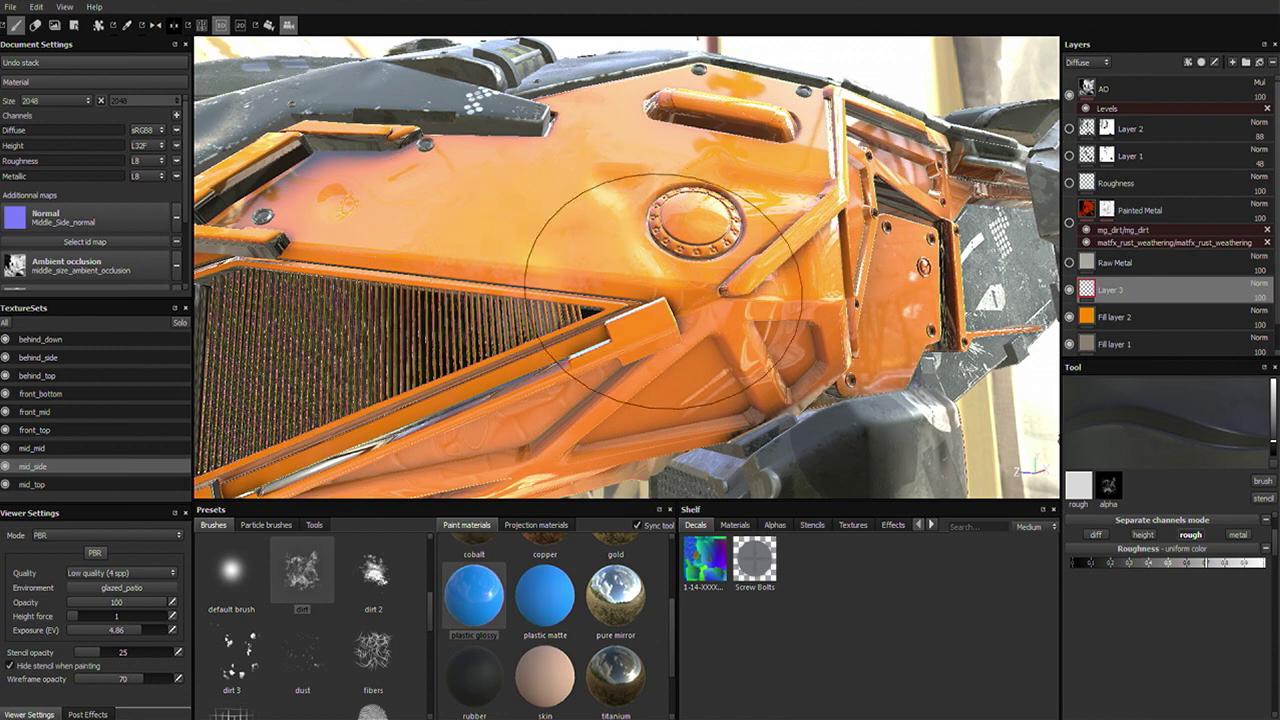
mouse_move(662, 290)
left_mouse_down()
mouse_move(571, 214)
mouse_move(528, 218)
mouse_move(745, 245)
mouse_move(755, 260)
left_mouse_up()
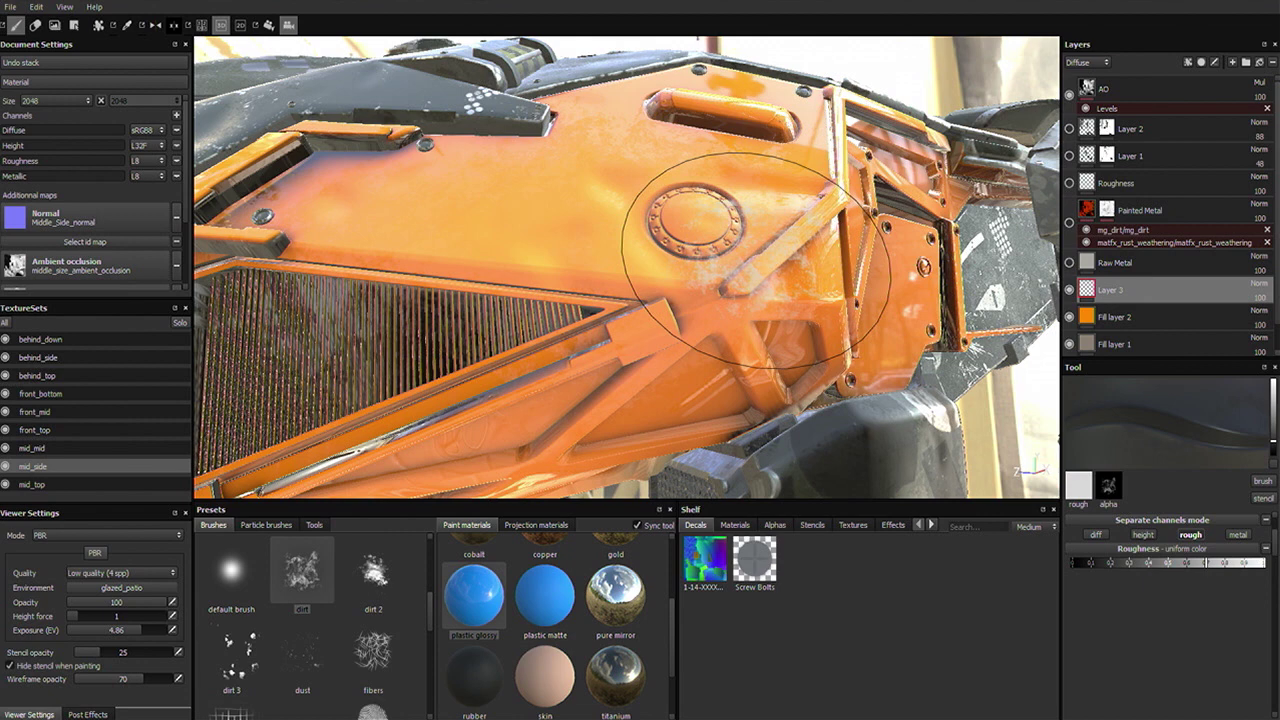
key("ctrl+z")
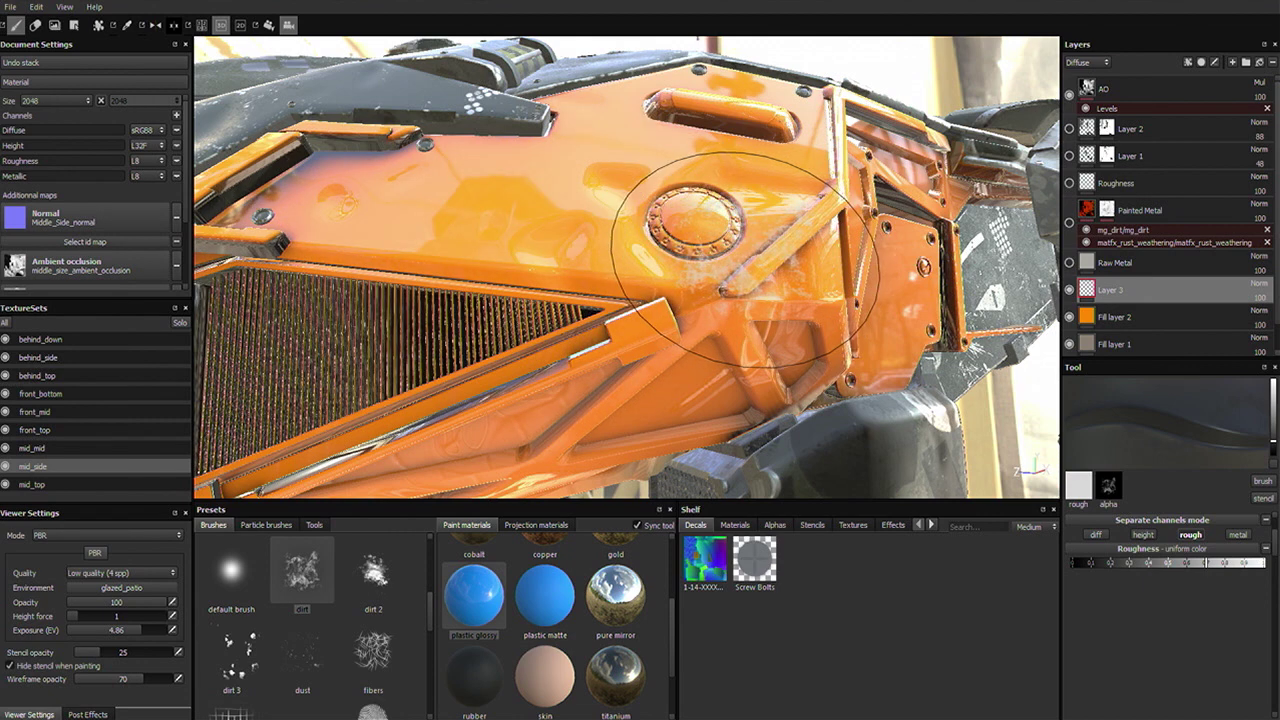
left_click(745, 260)
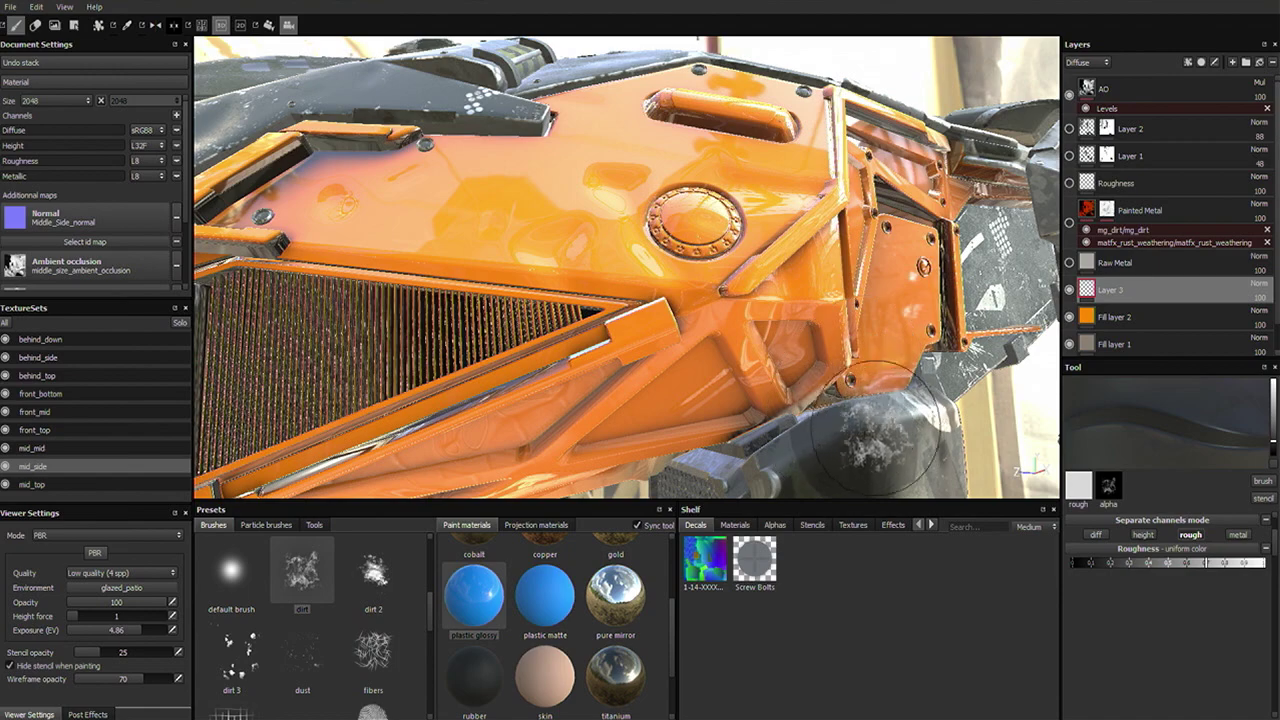
scroll(855, 372, "down", 2)
left_click_drag(825, 325, 718, 334, "alt")
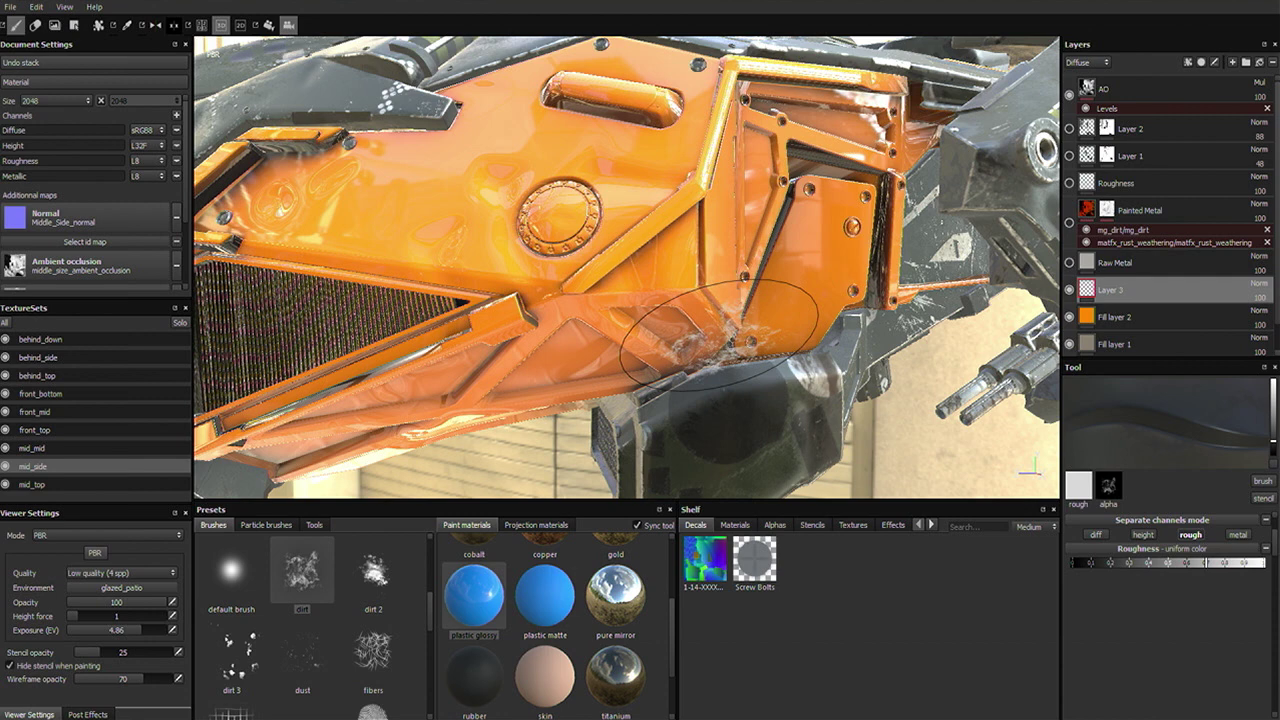
left_click_drag(720, 332, 697, 311)
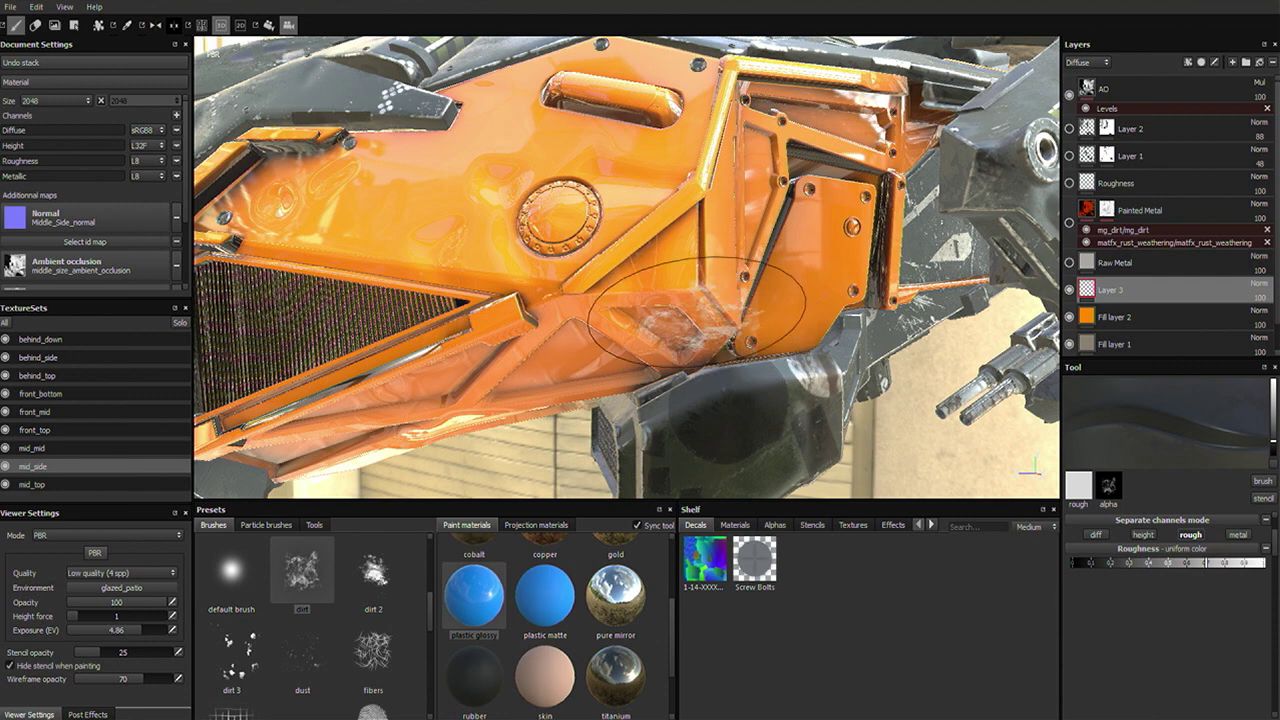
key("ctrl+z")
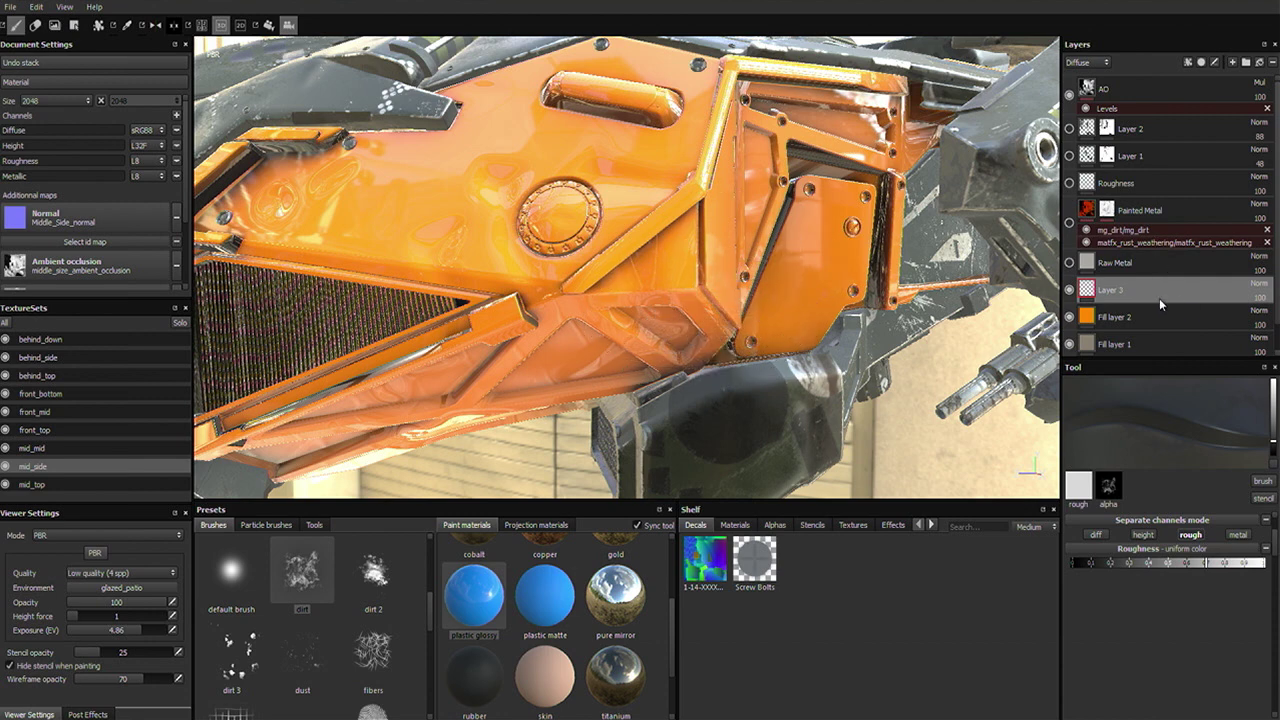
Run roughness-only rain streaks down the orange side panel with the Rain particle tool.
left_click(245, 527)
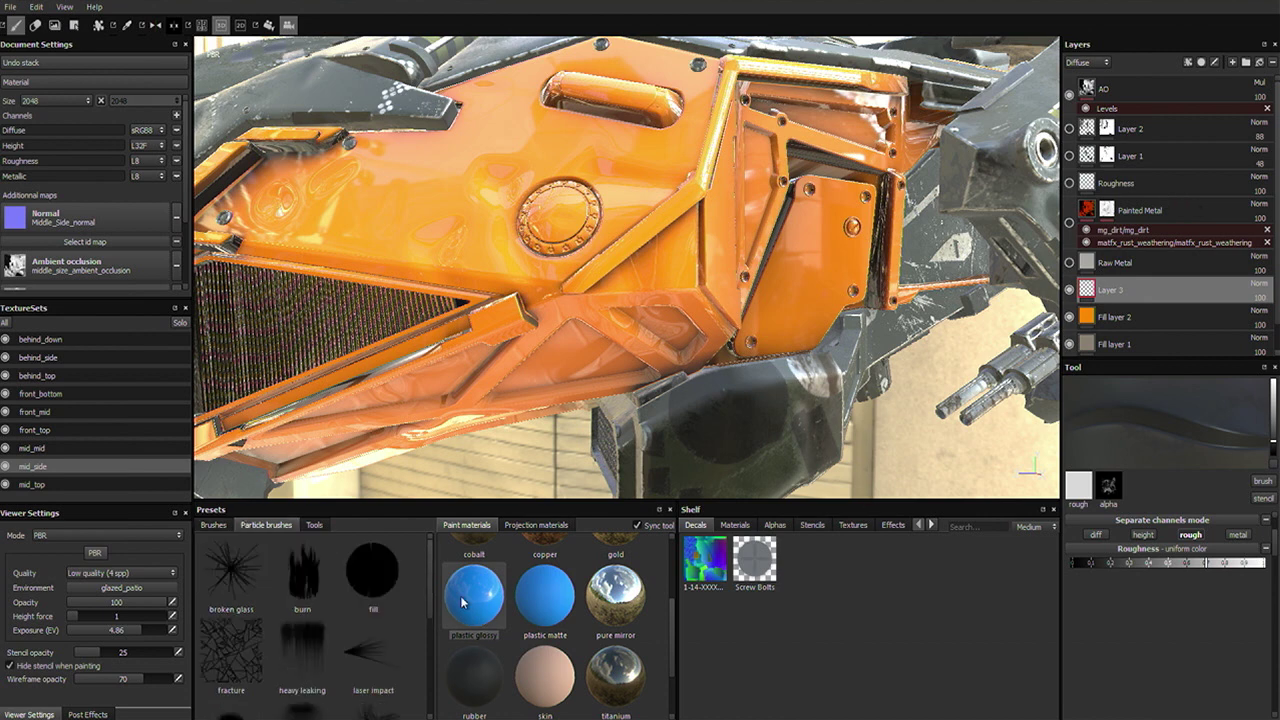
mouse_move(432, 581)
left_mouse_down()
mouse_move(443, 672)
mouse_move(443, 595)
left_mouse_up()
scroll(444, 600, "up", 2)
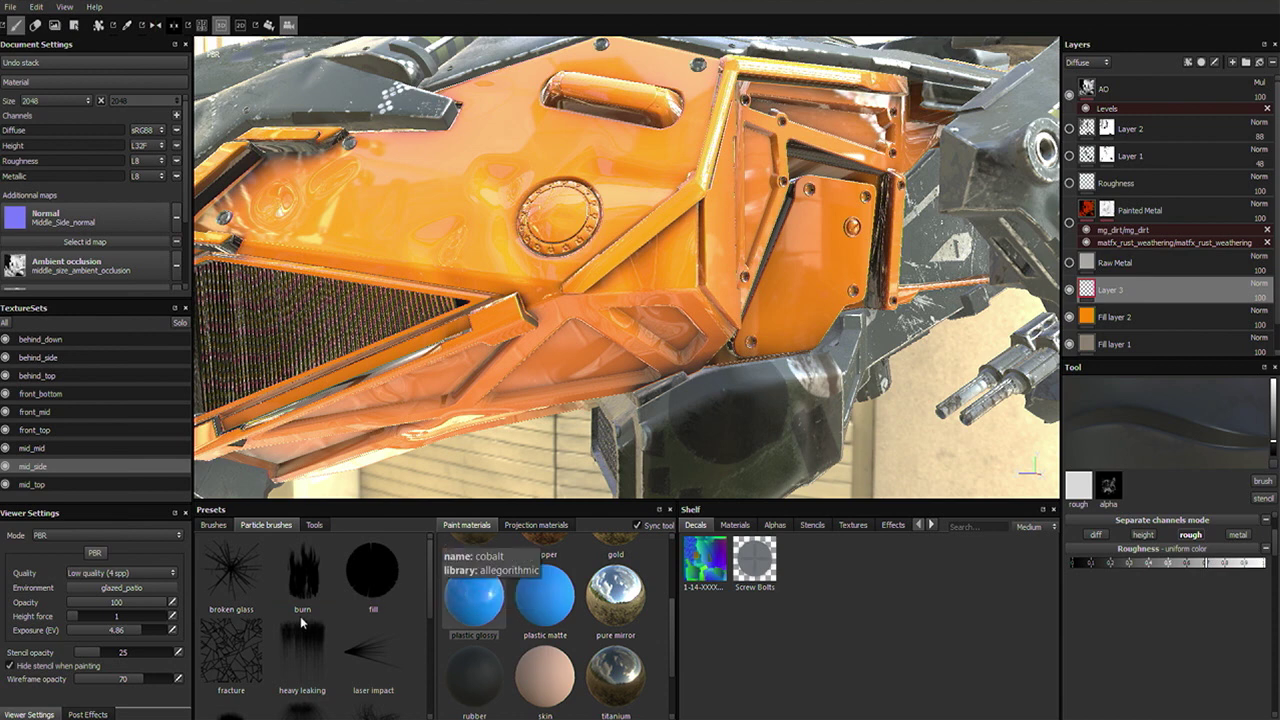
left_click(316, 525)
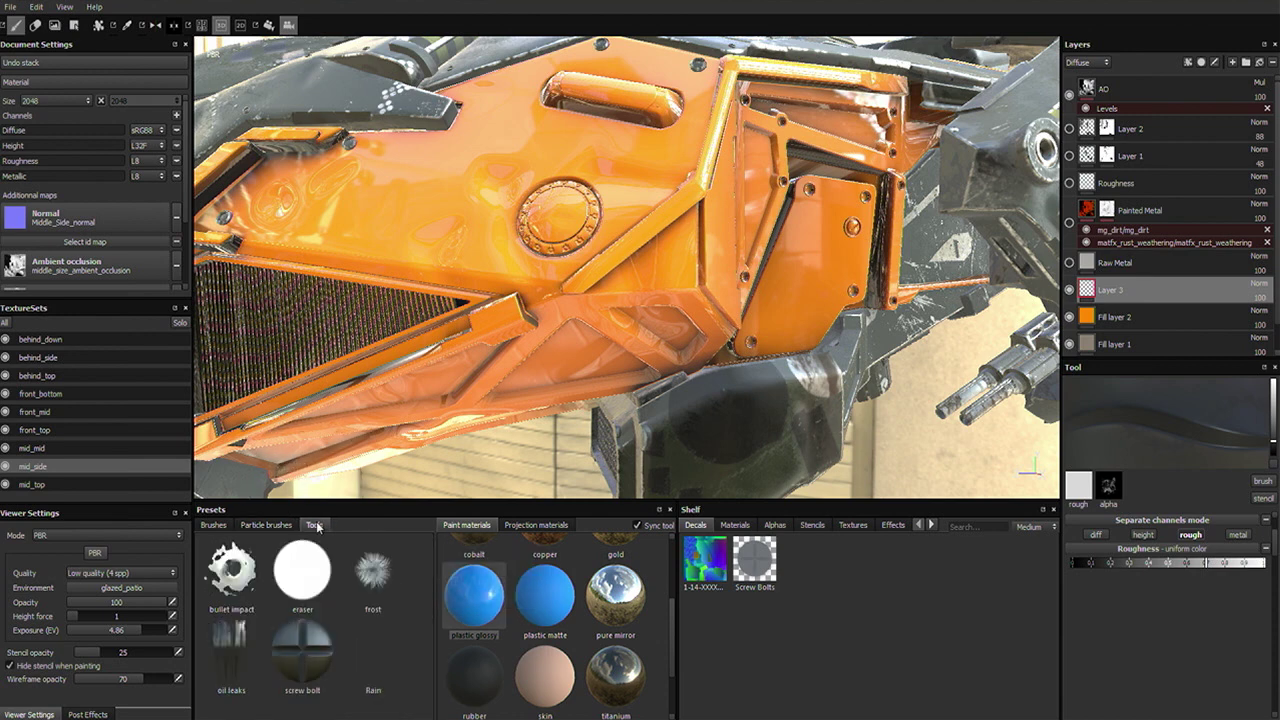
left_click(377, 663)
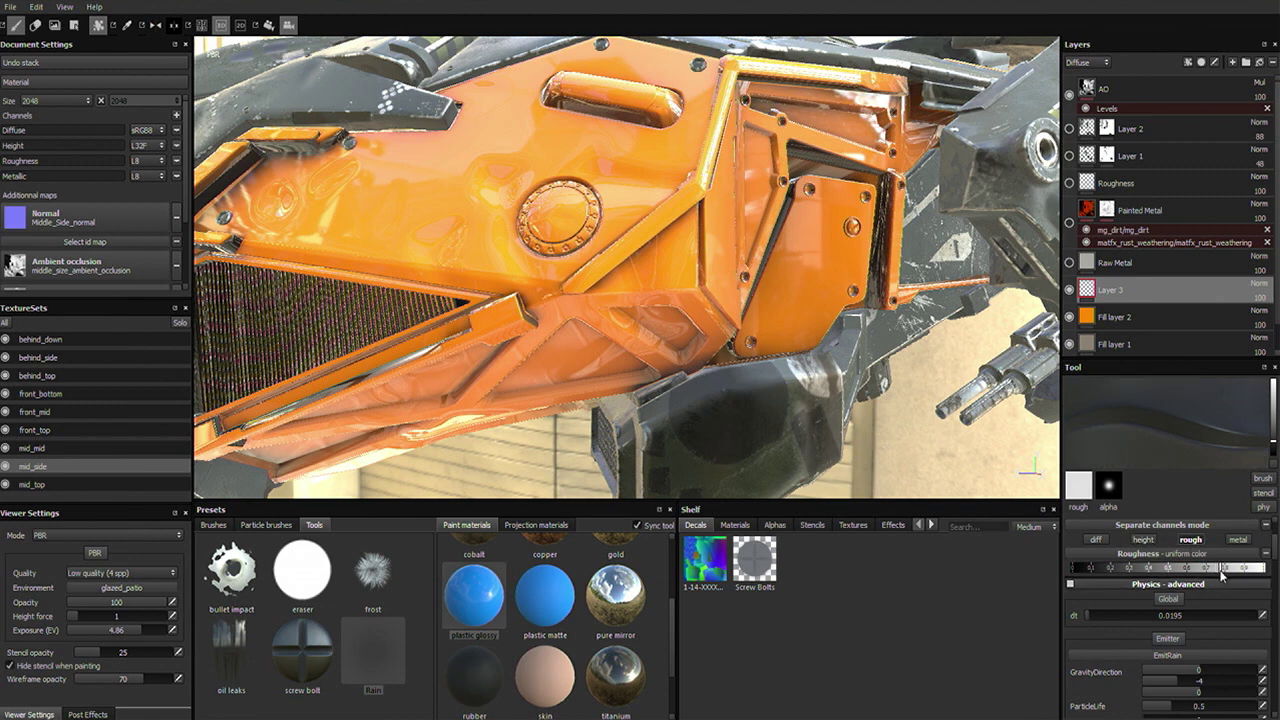
mouse_move(632, 212)
left_mouse_down("alt")
mouse_move(537, 163)
mouse_move(632, 294)
mouse_move(632, 188)
left_mouse_up("alt")
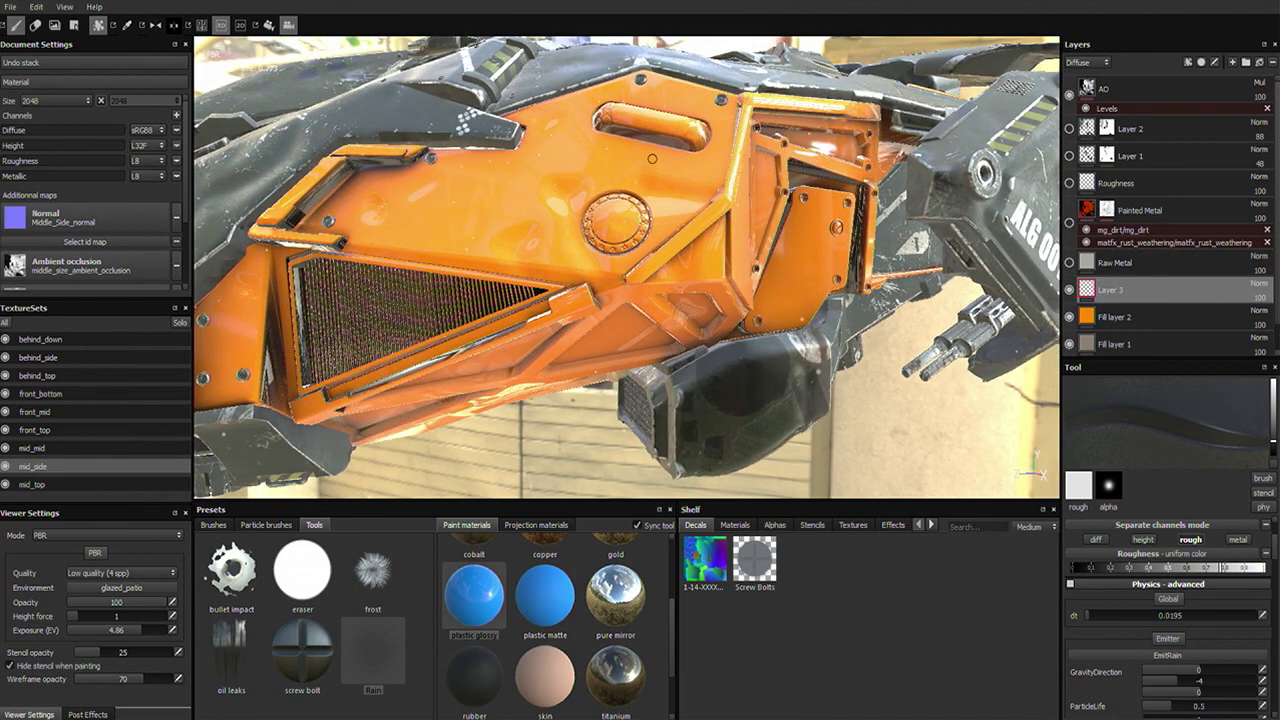
left_click_drag(654, 164, 654, 164)
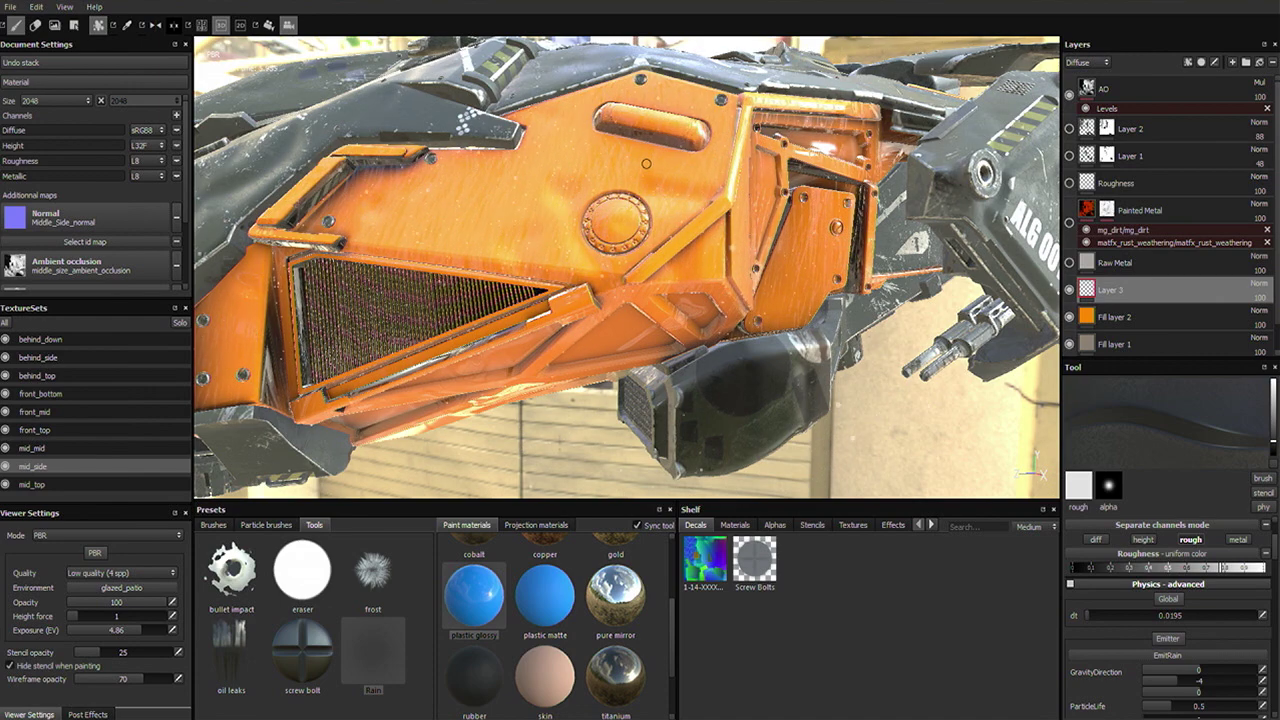
View the rain streaks in the roughness channel alone, and examine the panel's reflections in the PBR material view.
key("c")
key("c")
key("c")
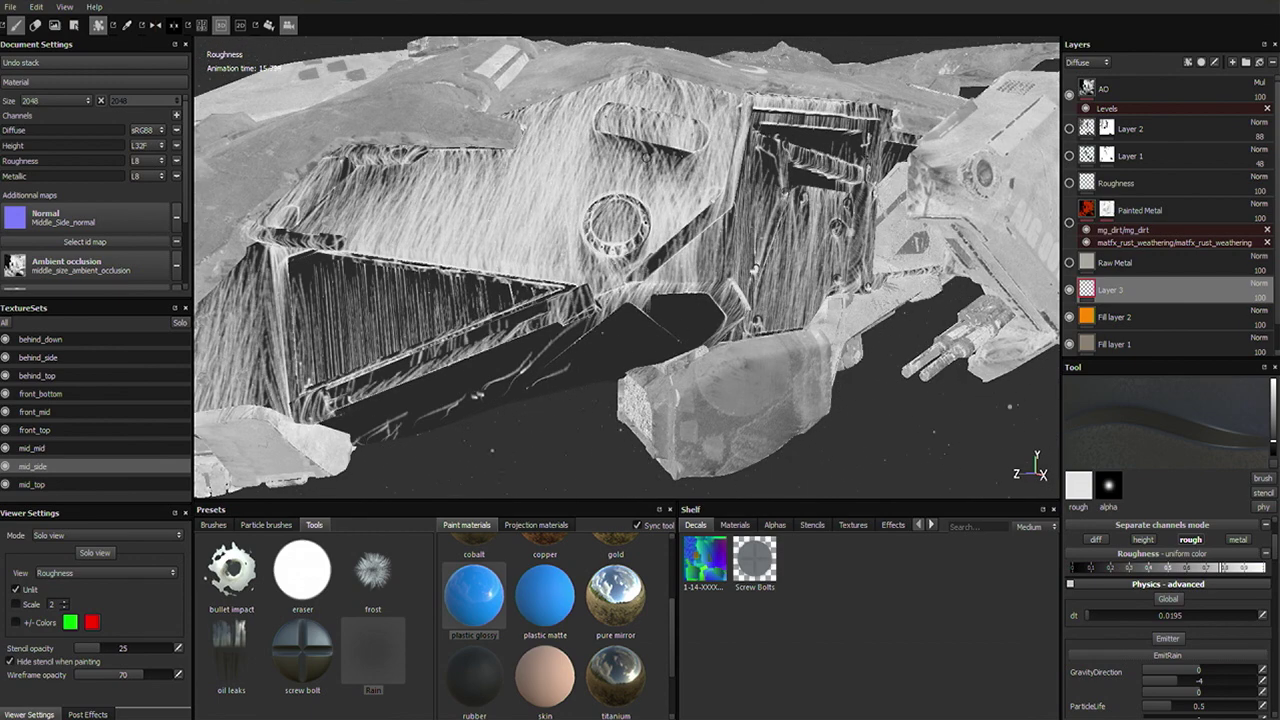
key("m")
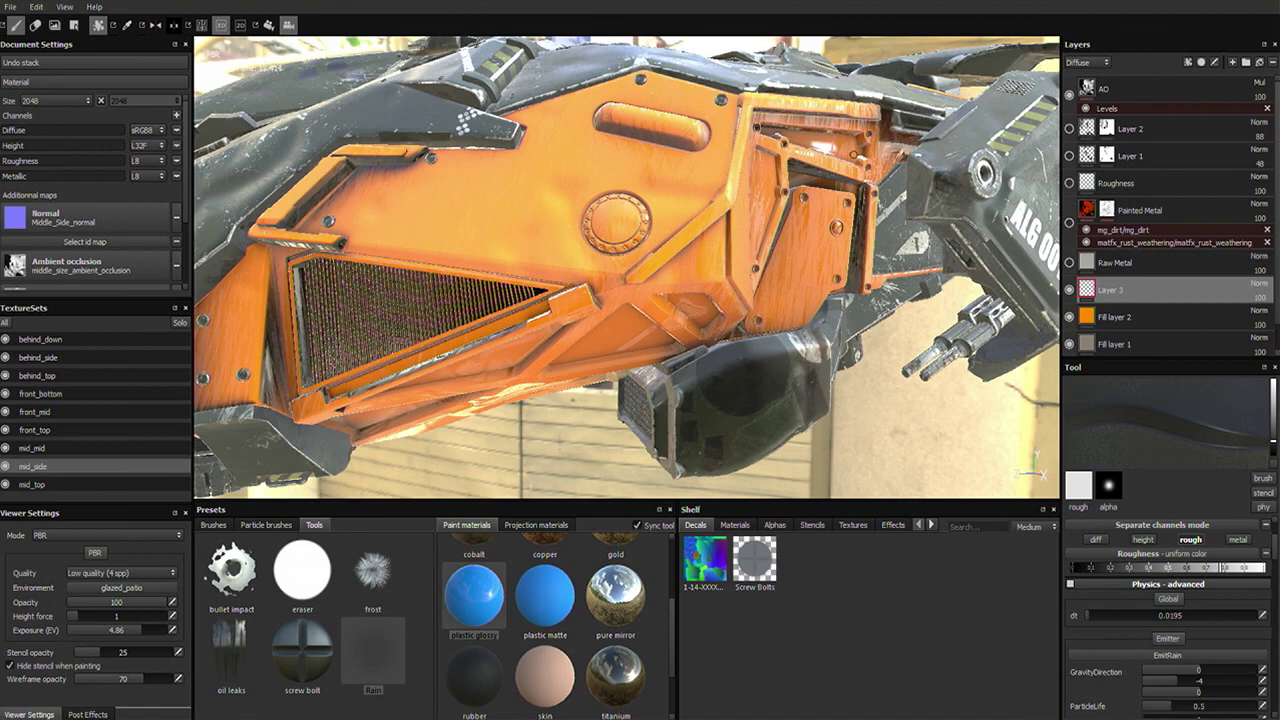
left_click_drag(808, 280, 748, 300, "alt")
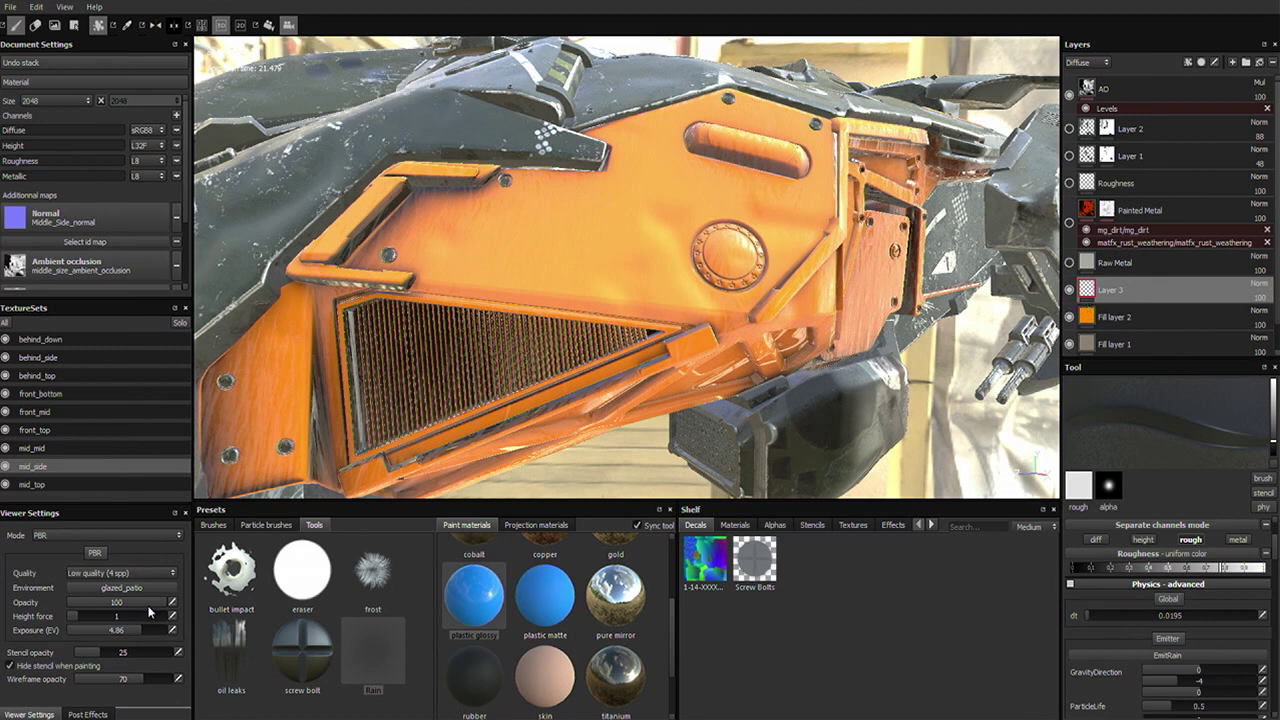
Load the dirt brush, lower its roughness value slightly, and paint roughness-only dirt over the orange side panel and its lower braces.
left_click(210, 527)
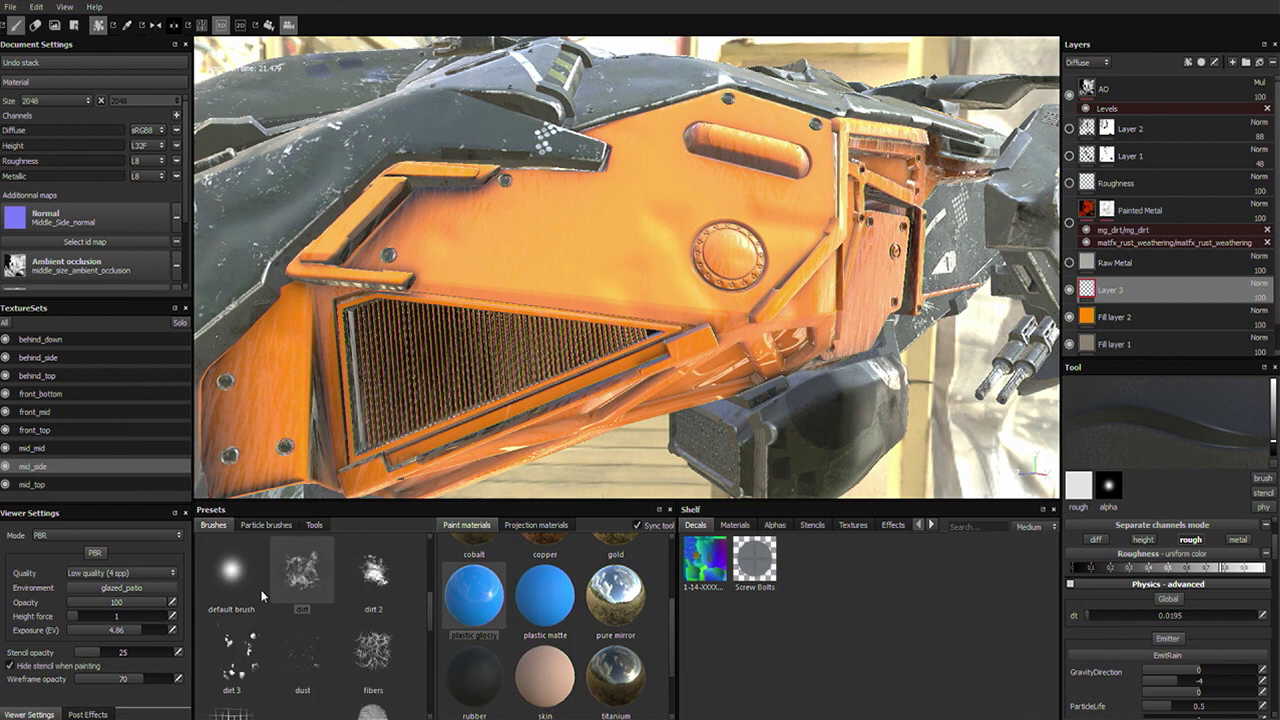
left_click(310, 574)
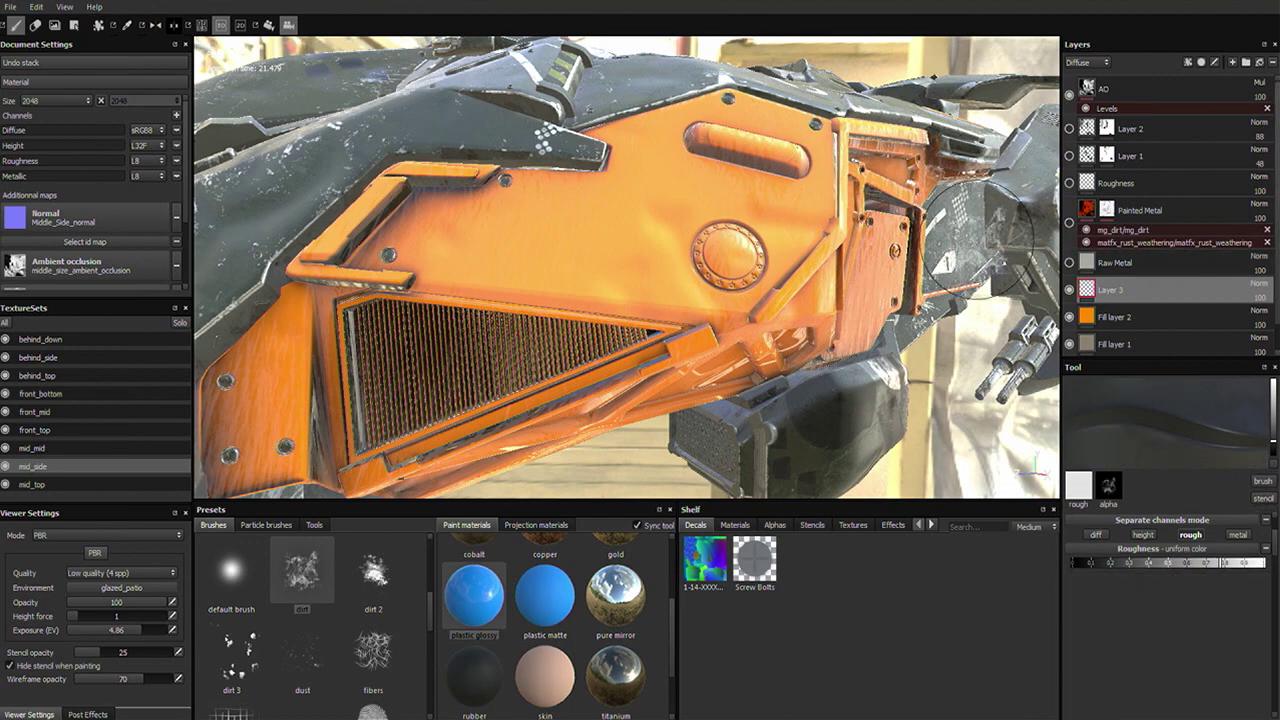
left_click_drag(1219, 565, 1211, 565)
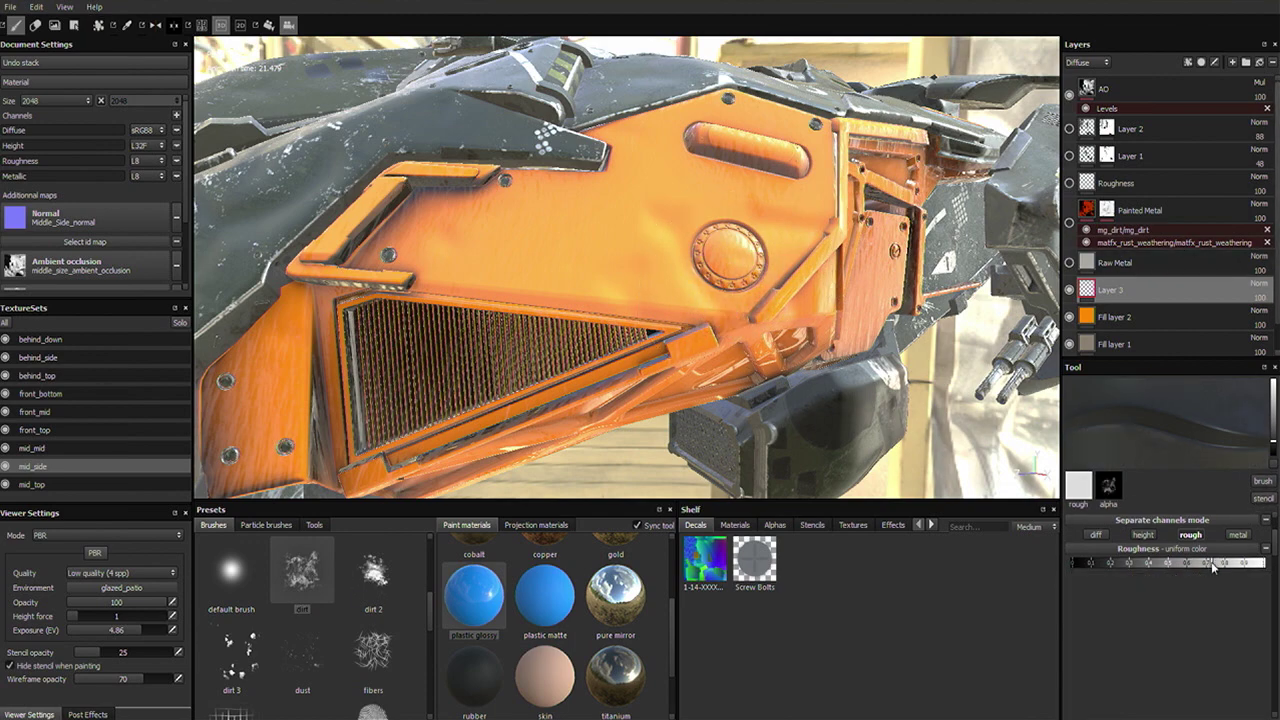
mouse_move(680, 160)
left_mouse_down("alt")
mouse_move(750, 272)
mouse_move(740, 282)
mouse_move(700, 220)
mouse_move(749, 231)
mouse_move(666, 300)
left_mouse_up("alt")
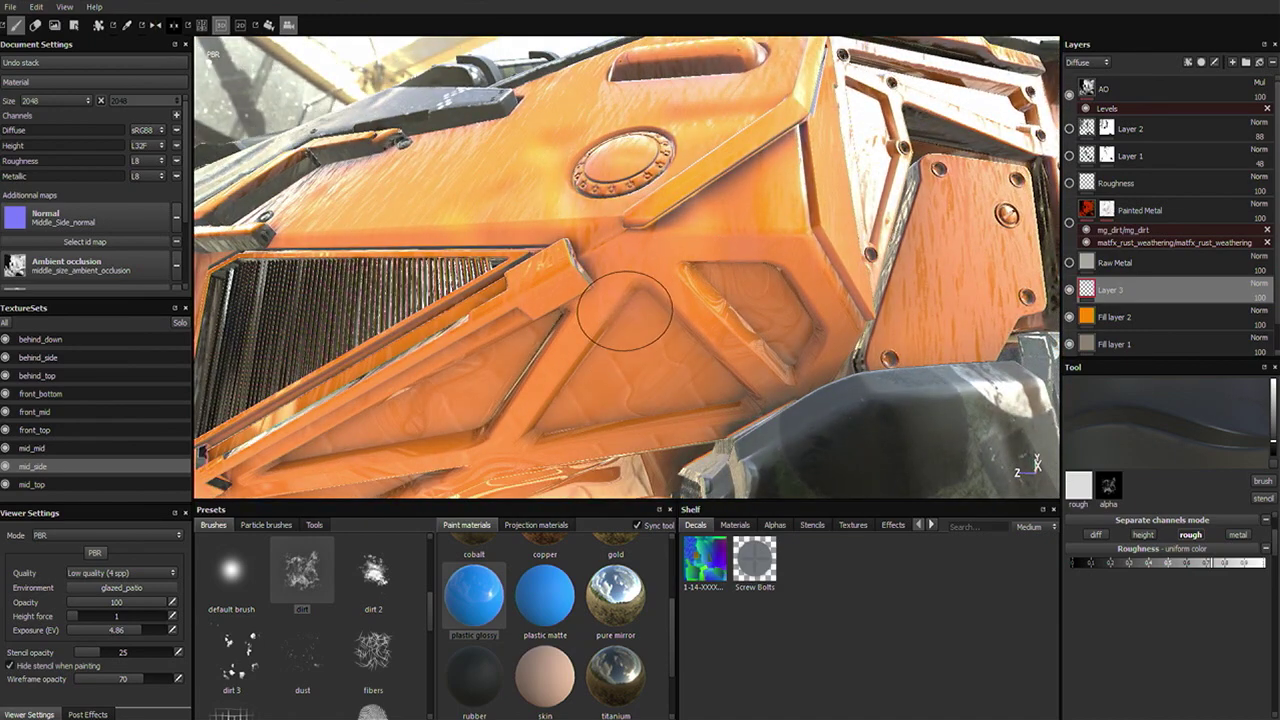
mouse_move(671, 257)
left_mouse_down("alt")
mouse_move(572, 270)
mouse_move(657, 243)
mouse_move(643, 286)
mouse_move(693, 273)
left_mouse_up("alt")
mouse_move(612, 311)
left_mouse_down("alt")
mouse_move(688, 296)
mouse_move(543, 271)
mouse_move(623, 251)
mouse_move(612, 214)
left_mouse_up("alt")
mouse_move(508, 262)
left_mouse_down("alt")
mouse_move(580, 300)
mouse_move(792, 119)
left_mouse_up("alt")
middle_click_drag(793, 119, 852, 12, "alt")
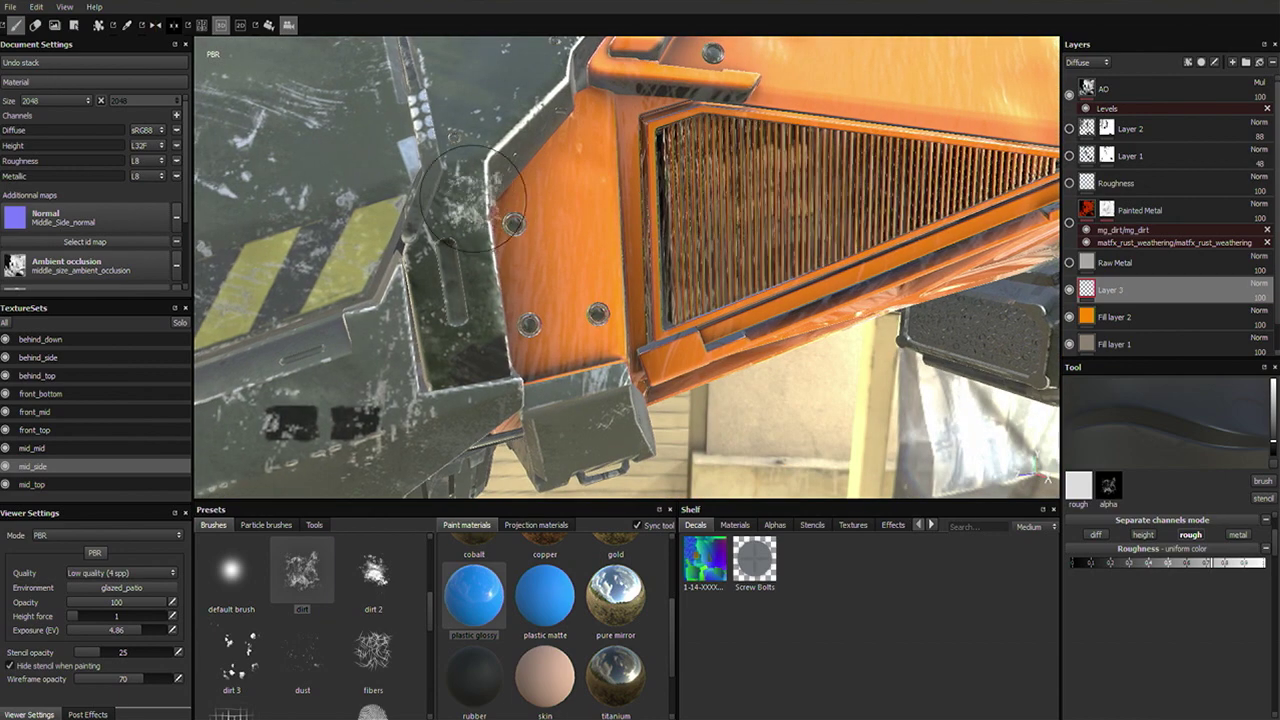
Paint more roughness-only dirt patches around the grille and the bolted plate at the end of the orange panel.
left_click(673, 362)
left_click_drag(673, 362, 630, 270, "alt")
mouse_move(622, 194)
left_mouse_down()
mouse_move(572, 208)
mouse_move(604, 268)
mouse_move(665, 294)
mouse_move(885, 245)
mouse_move(790, 222)
left_mouse_up()
right_click_drag(790, 222, 780, 306, "alt")
middle_click_drag(780, 306, 640, 246, "alt")
left_click_drag(637, 245, 530, 250, "alt")
left_click(450, 205)
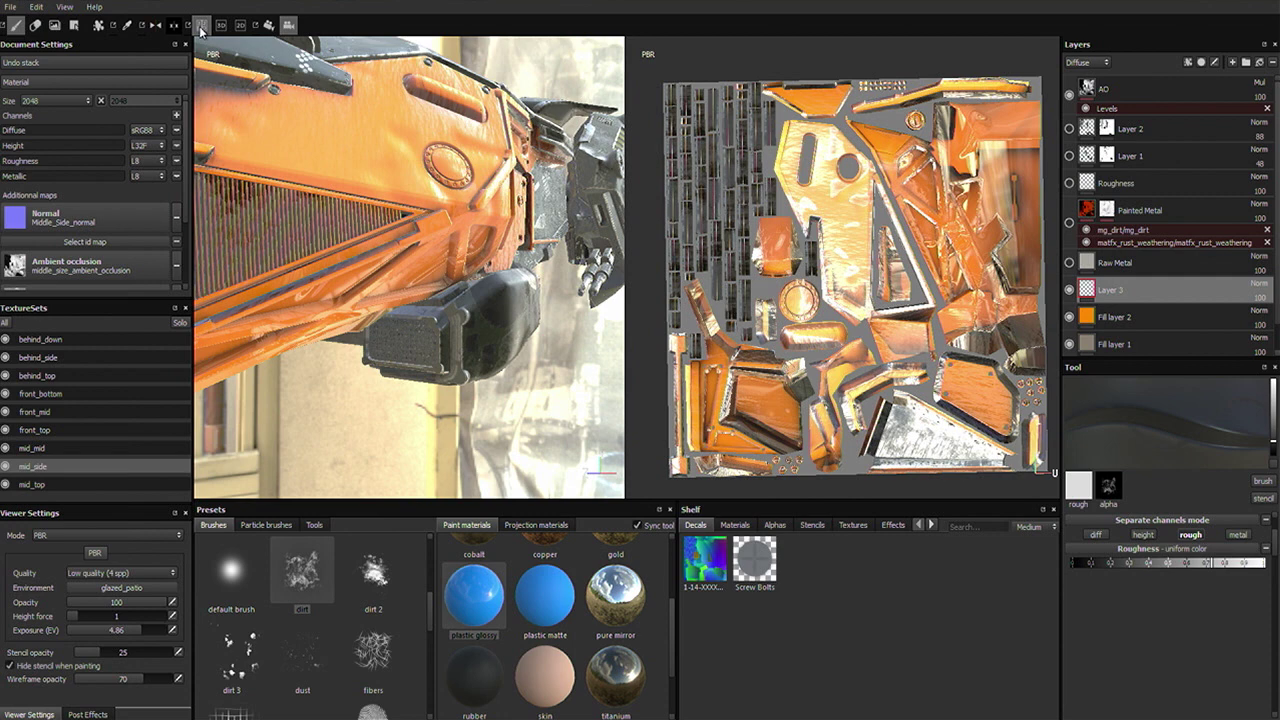
Show the 3D and UV views side by side, and examine the painted roughness patches on the side panel's UV islands.
left_click(201, 25)
right_click_drag(849, 296, 878, 314, "shift")
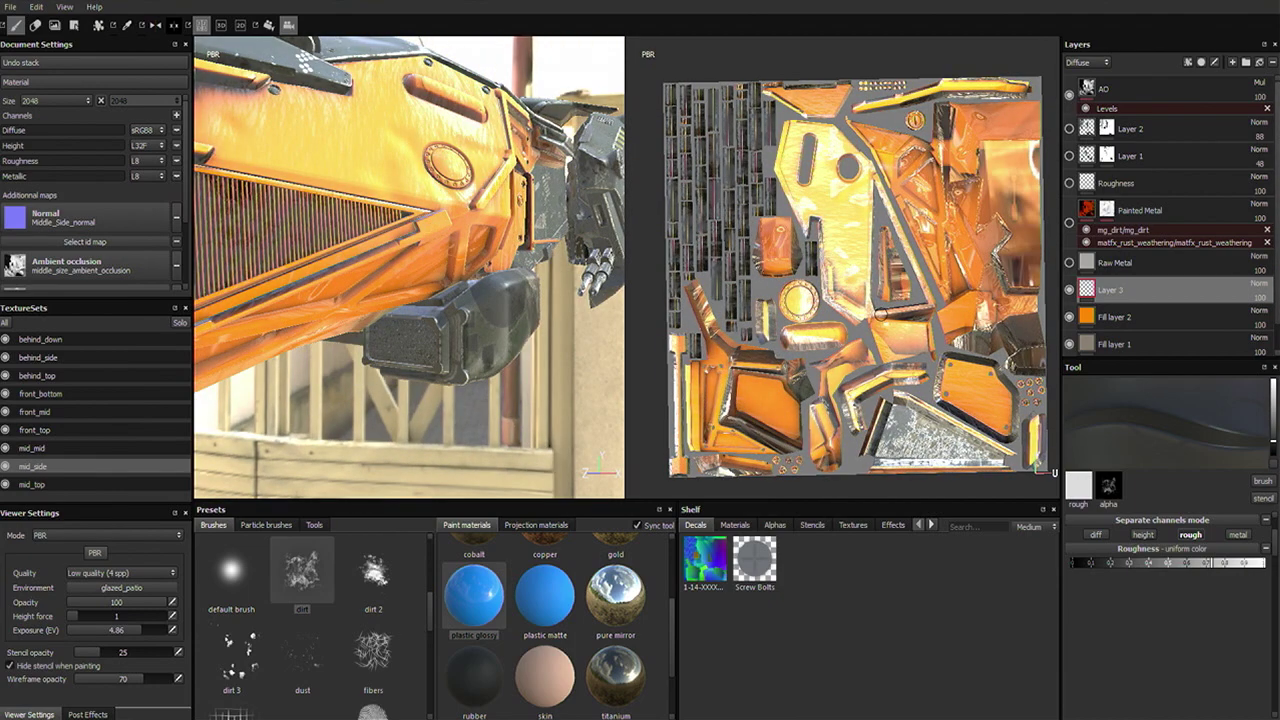
scroll(875, 285, "up", 5)
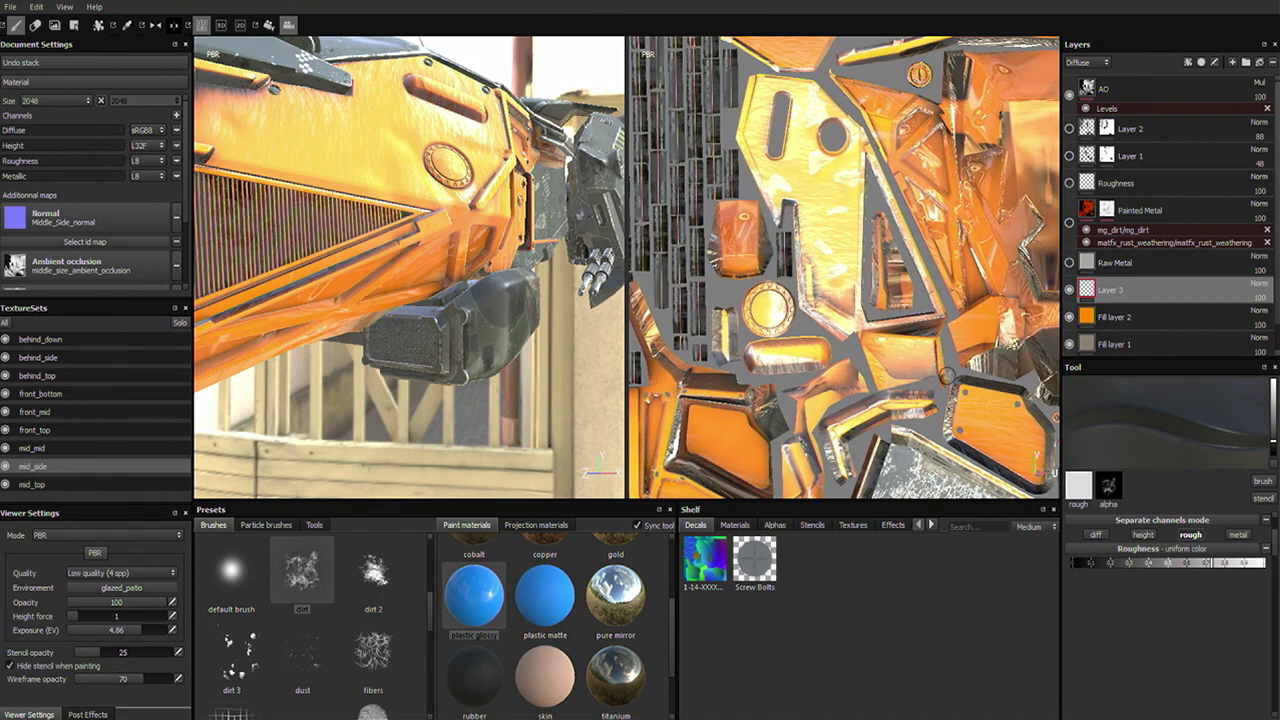
middle_click_drag(873, 281, 937, 149, "alt")
scroll(410, 190, "up", 1)
middle_click_drag(408, 188, 486, 310, "alt")
scroll(905, 231, "up", 1)
scroll(905, 231, "down", 1)
middle_click_drag(823, 71, 900, 256, "alt")
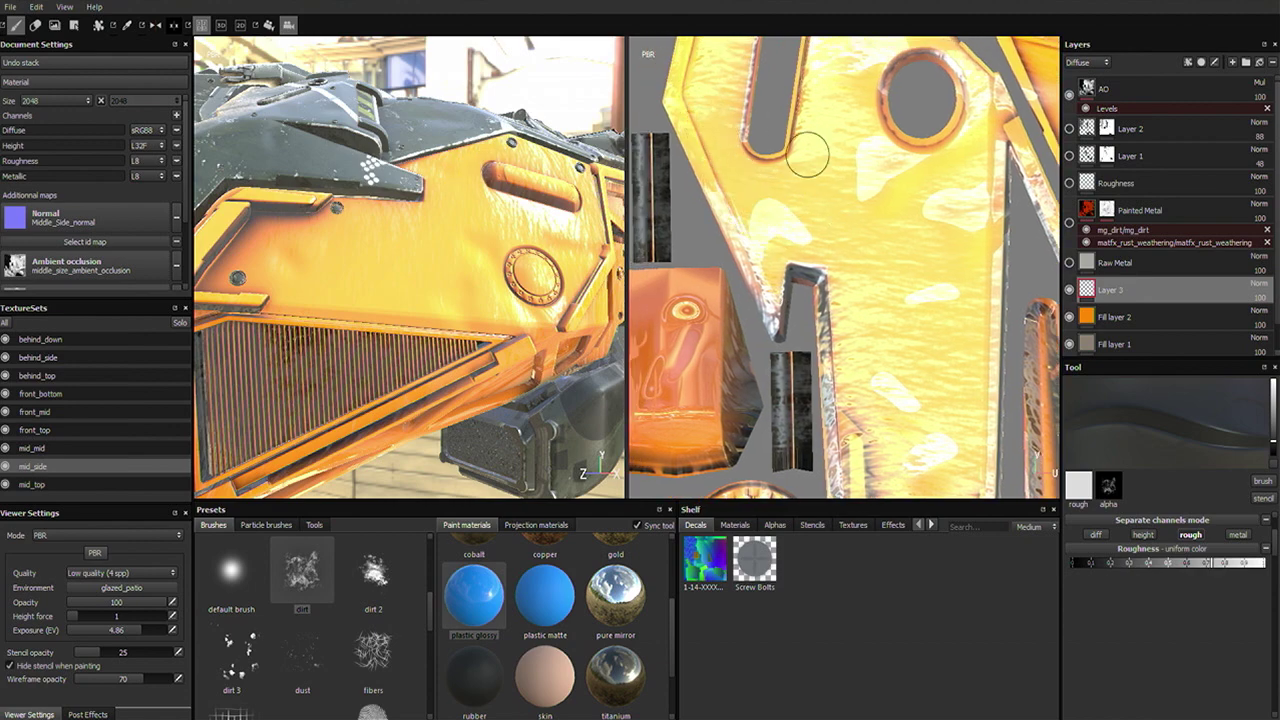
scroll(766, 234, "down", 5)
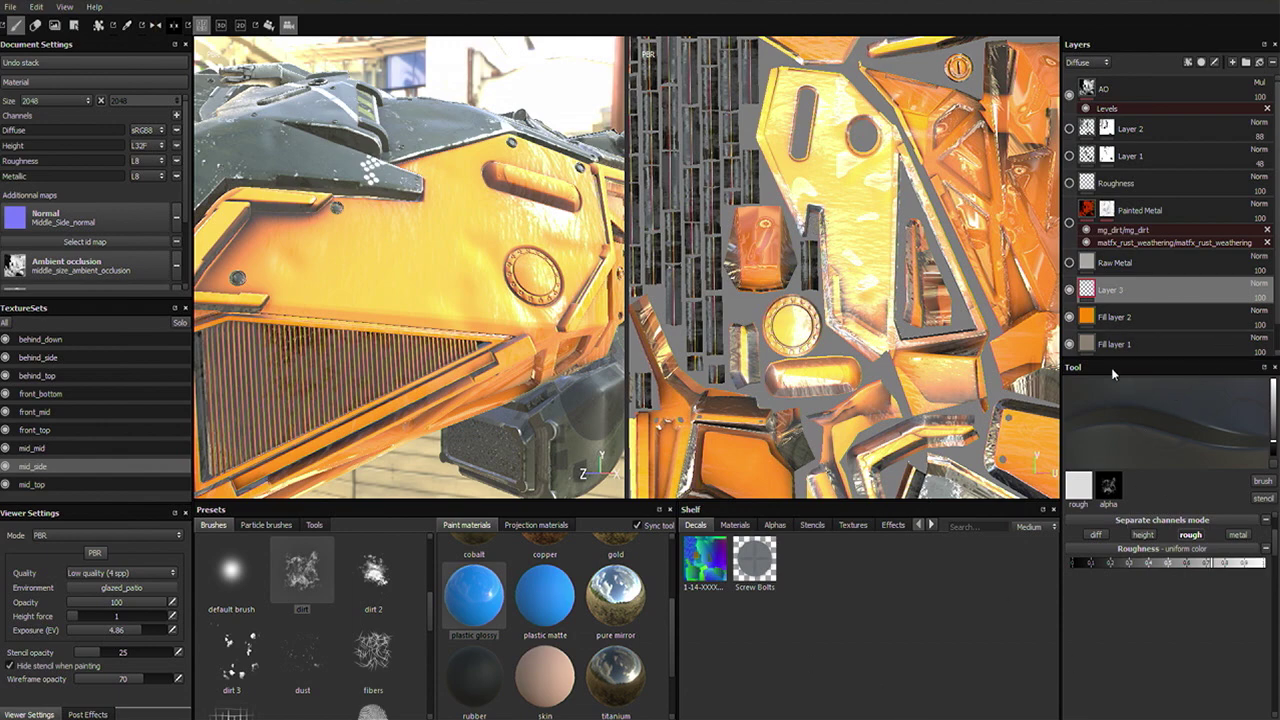
Add a new paint layer above Layer 3 and set the default brush to paint only diffuse in pink.
left_click(1233, 62)
left_click(232, 575)
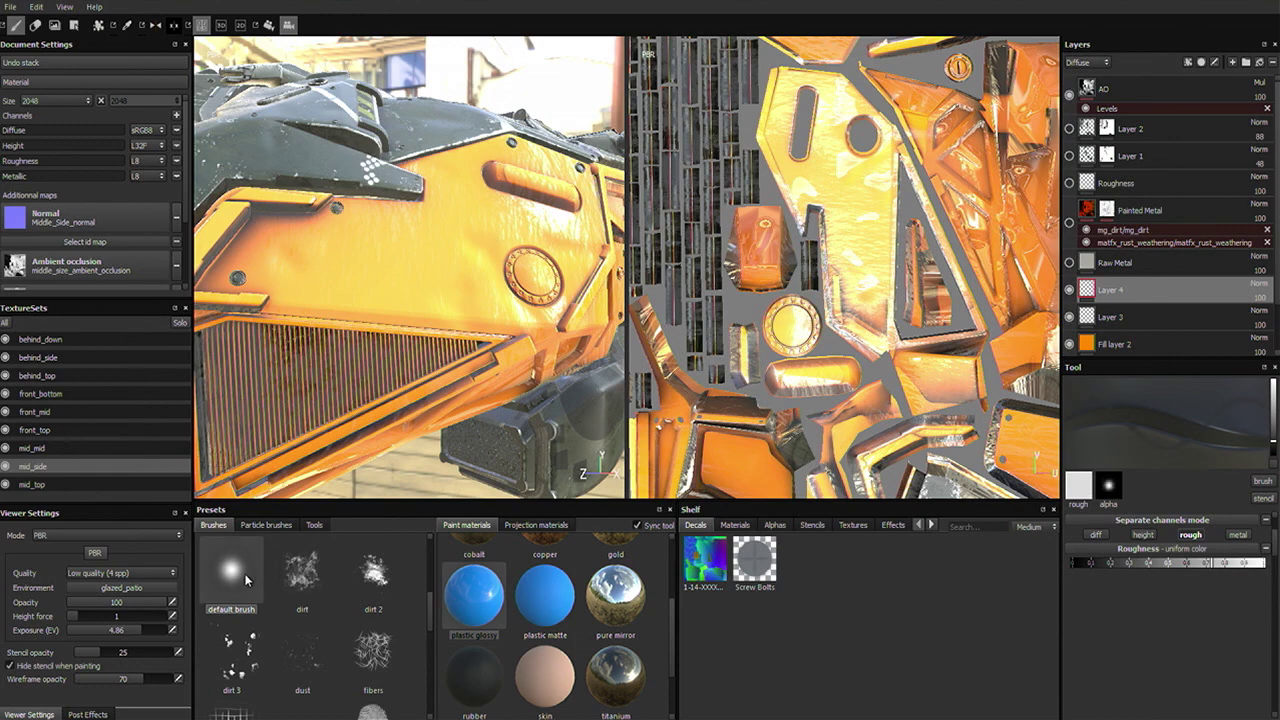
left_click(1097, 535)
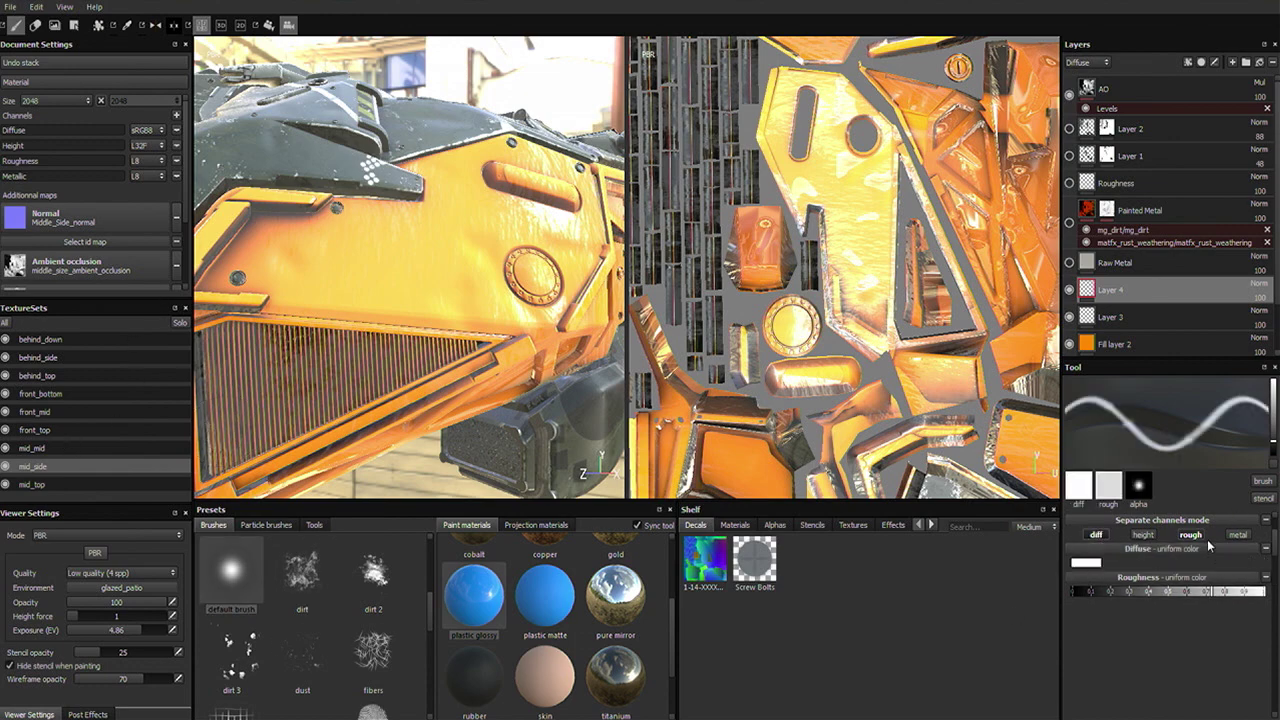
left_click(1095, 562)
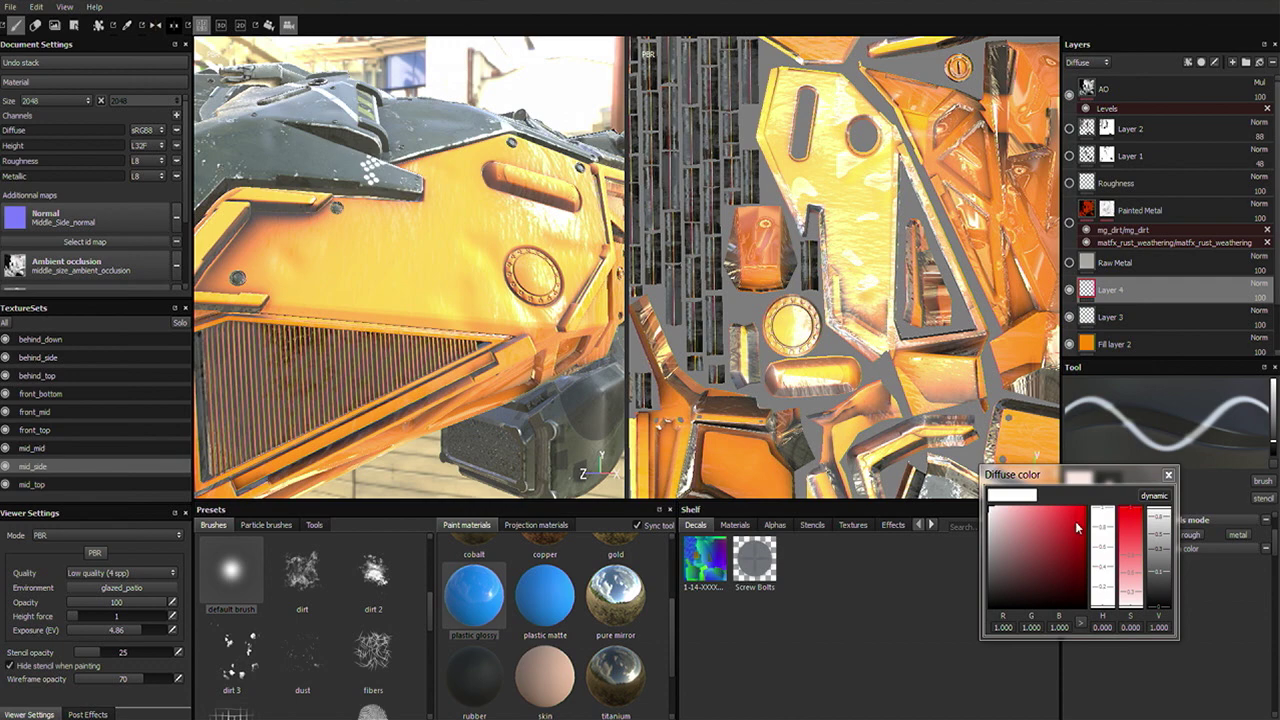
left_click(1128, 508)
left_click(1168, 474)
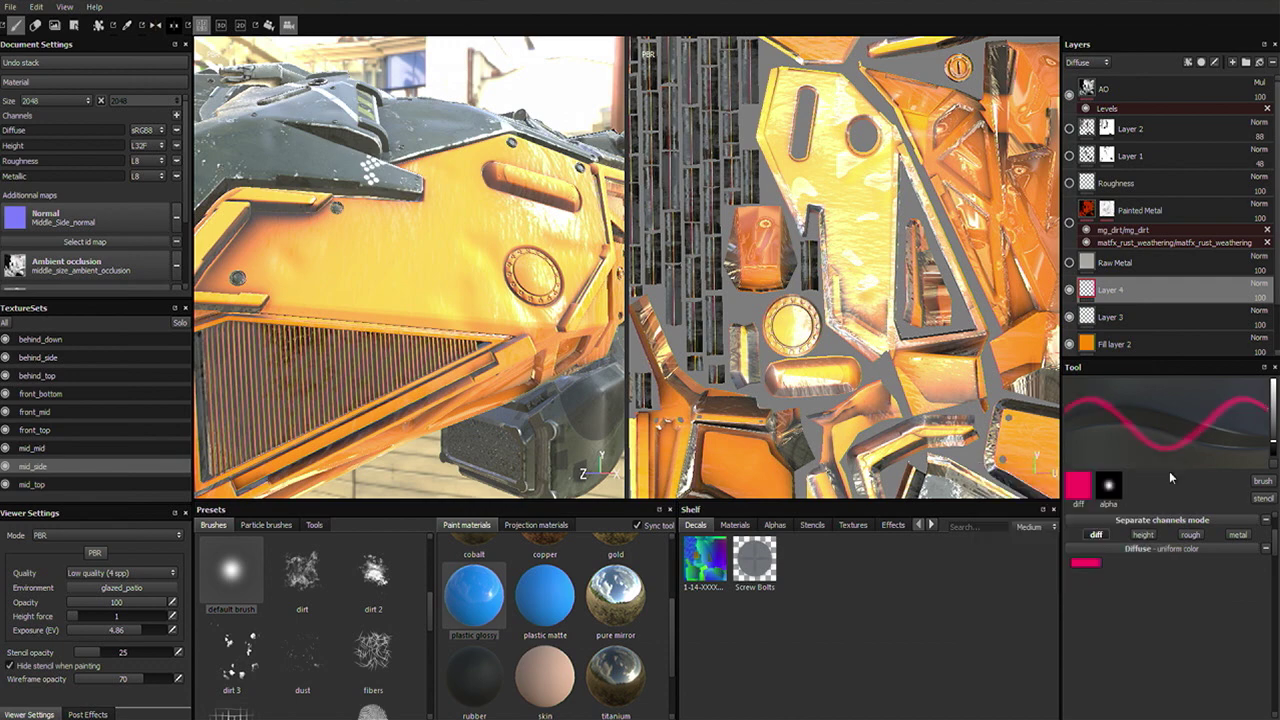
Try painting pink strokes along the side panel's edges in the UV view, and delete the pink paint layer.
mouse_move(873, 265)
right_mouse_down("alt")
mouse_move(810, 260)
mouse_move(825, 300)
right_mouse_up("alt")
middle_click_drag(825, 300, 927, 376, "alt")
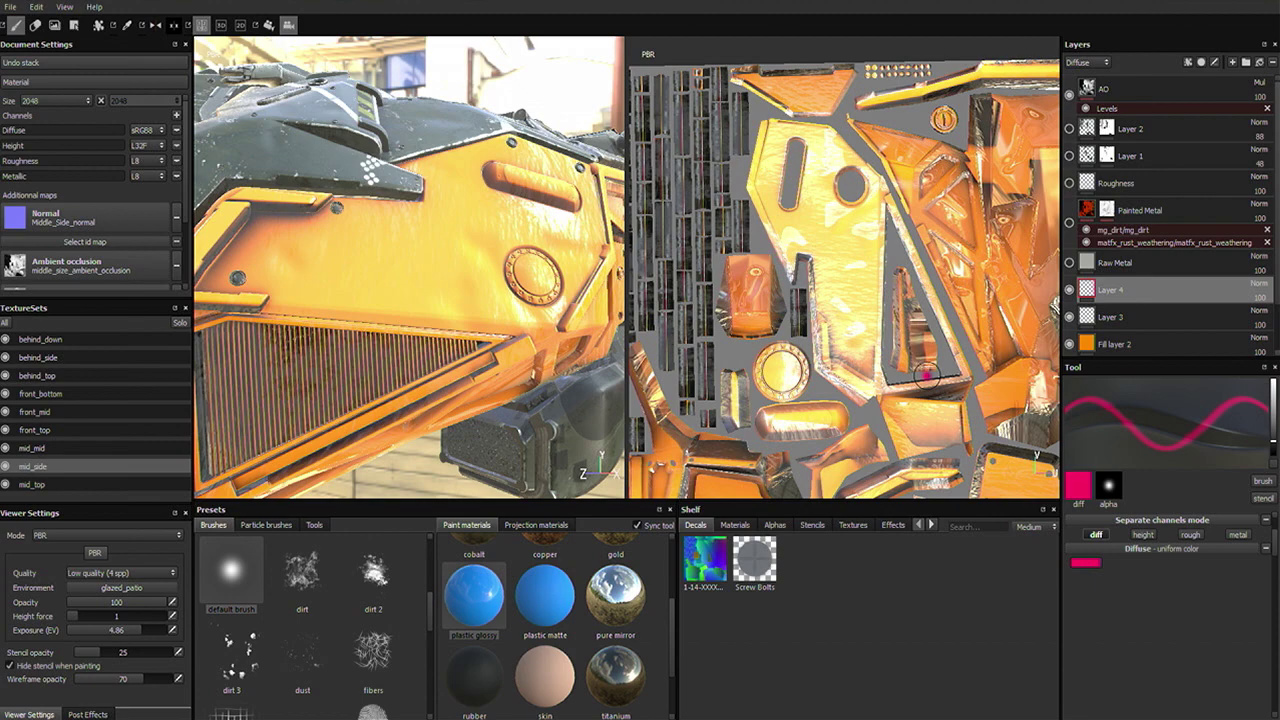
scroll(780, 180, "up", 1)
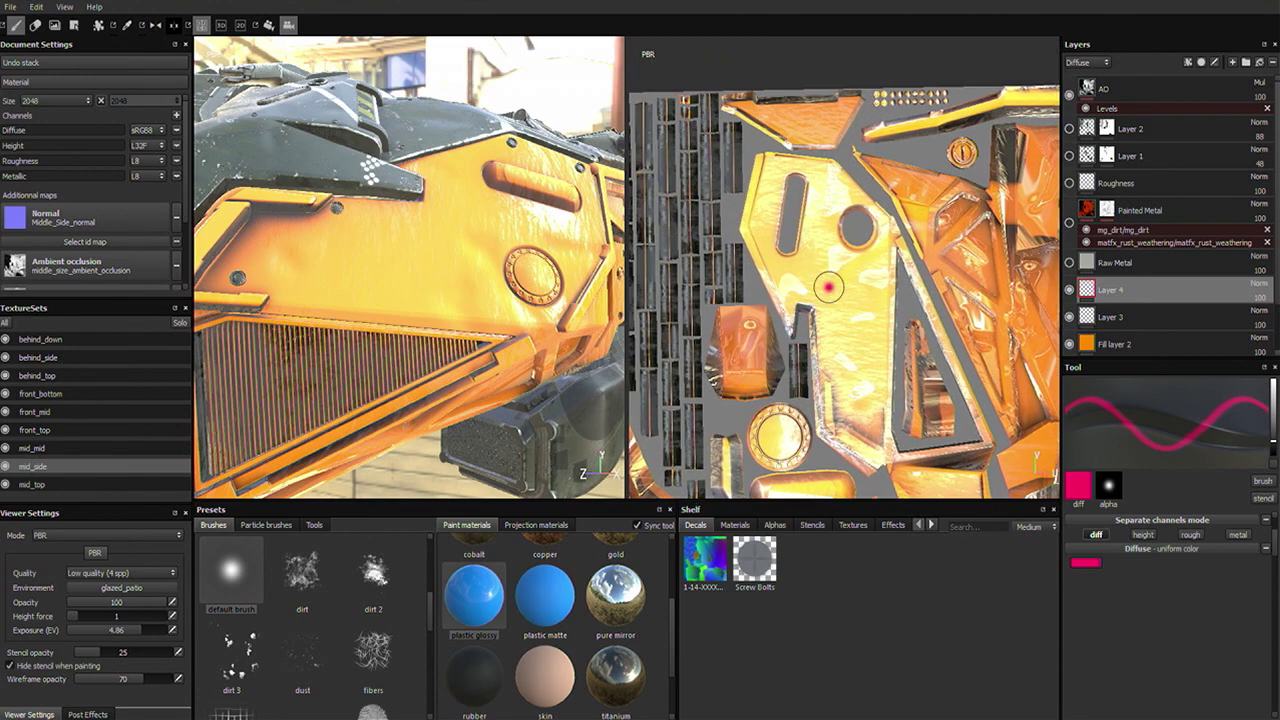
scroll(849, 223, "up", 1)
middle_click_drag(883, 231, 897, 289)
mouse_move(851, 240)
left_mouse_down()
mouse_move(829, 217)
mouse_move(757, 217)
mouse_move(739, 289)
mouse_move(776, 362)
mouse_move(808, 357)
left_mouse_up()
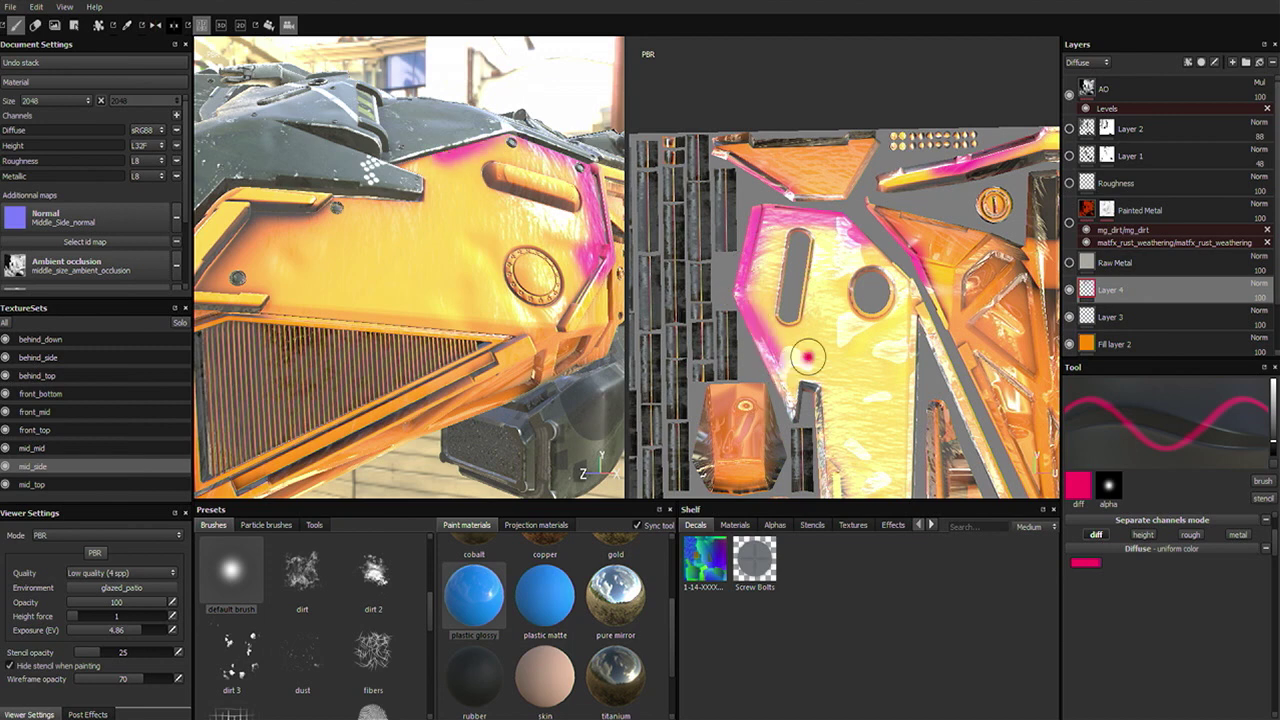
middle_click_drag(915, 416, 790, 152)
mouse_move(788, 150)
left_mouse_down()
mouse_move(815, 185)
mouse_move(828, 265)
mouse_move(866, 328)
left_mouse_up()
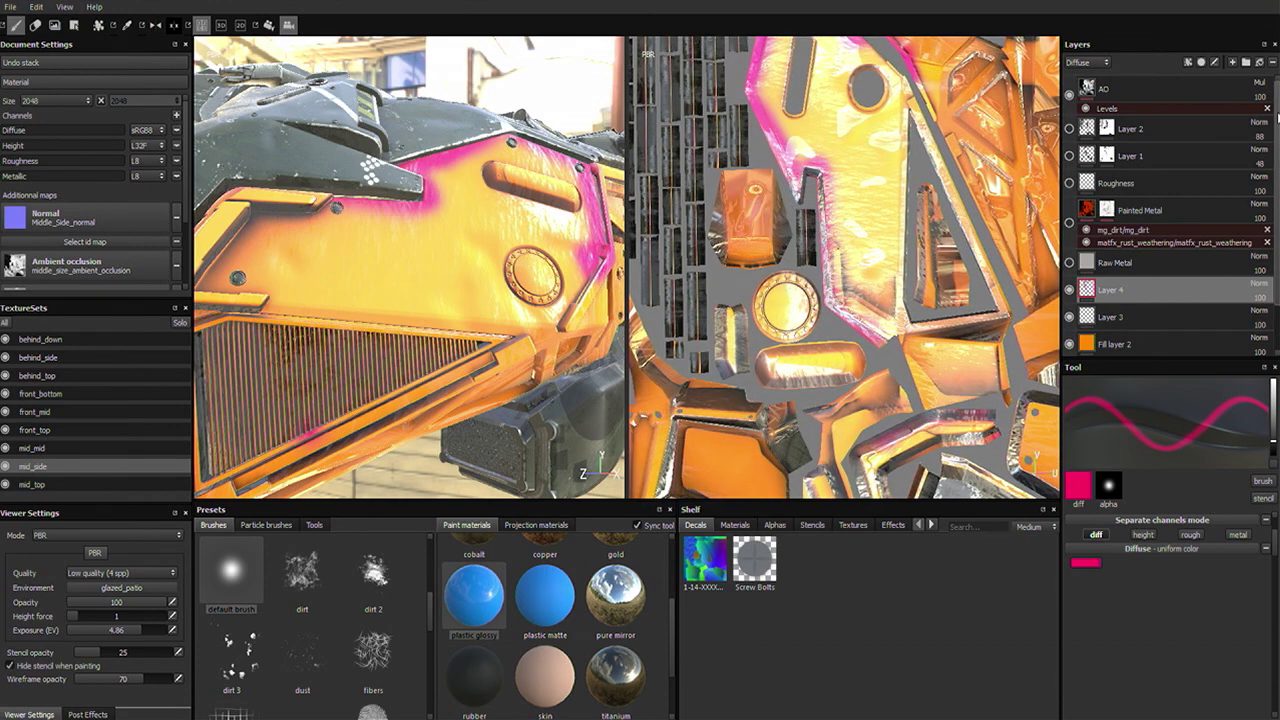
left_click(1272, 64)
Return to the 3D view alone, select Layer 3 for further edits, and inspect the reflections across the orange panel.
middle_click_drag(862, 174, 864, 251, "alt")
right_click_drag(864, 251, 866, 277, "alt")
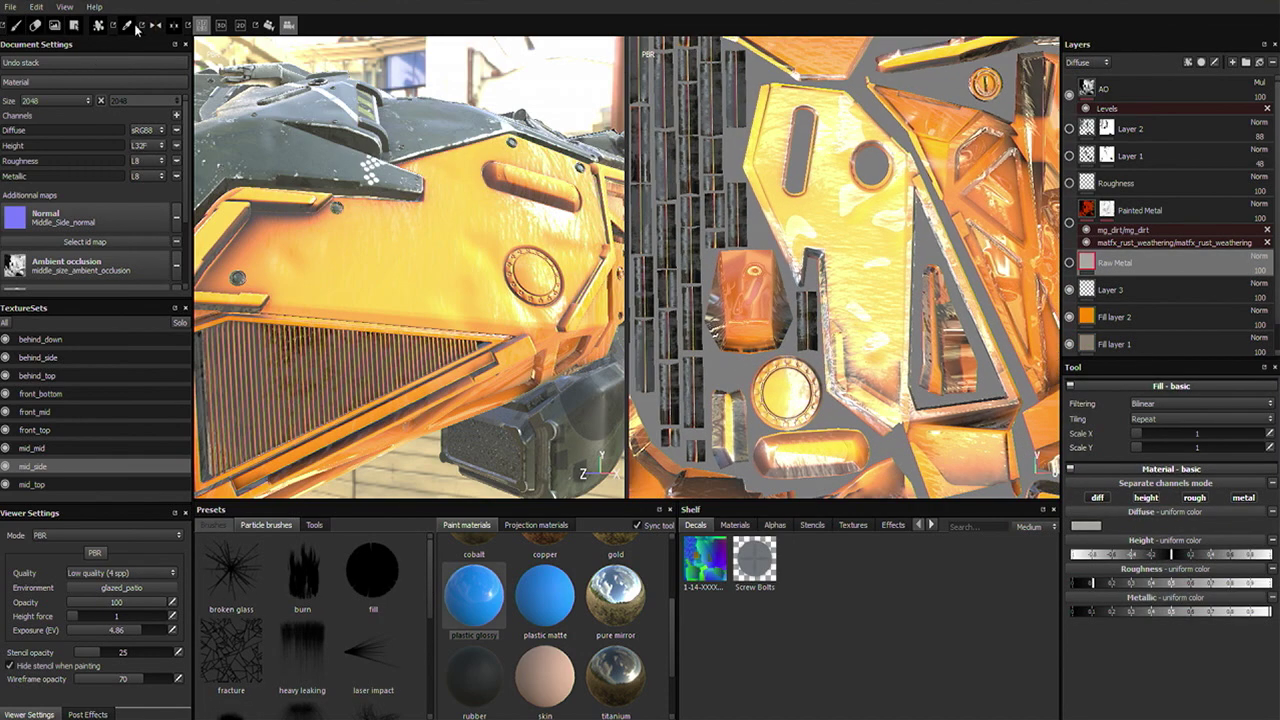
left_click(221, 26)
left_click_drag(752, 269, 820, 378, "alt")
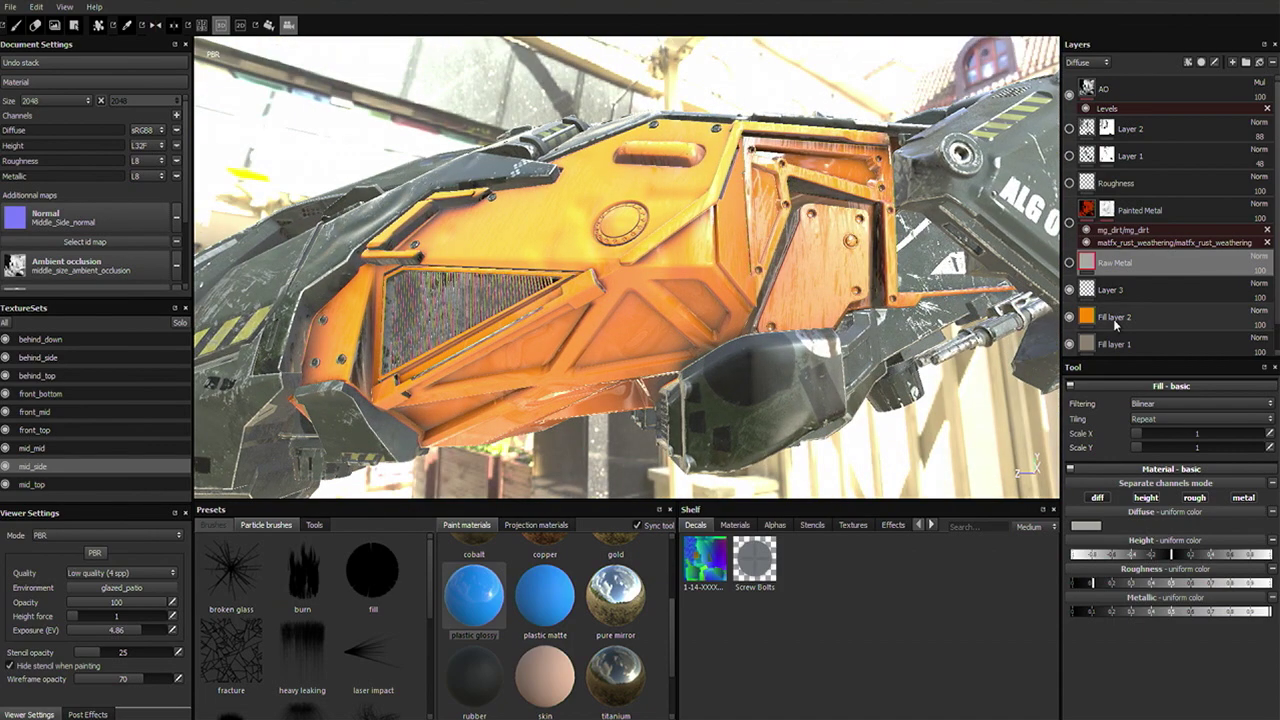
left_click(1132, 300)
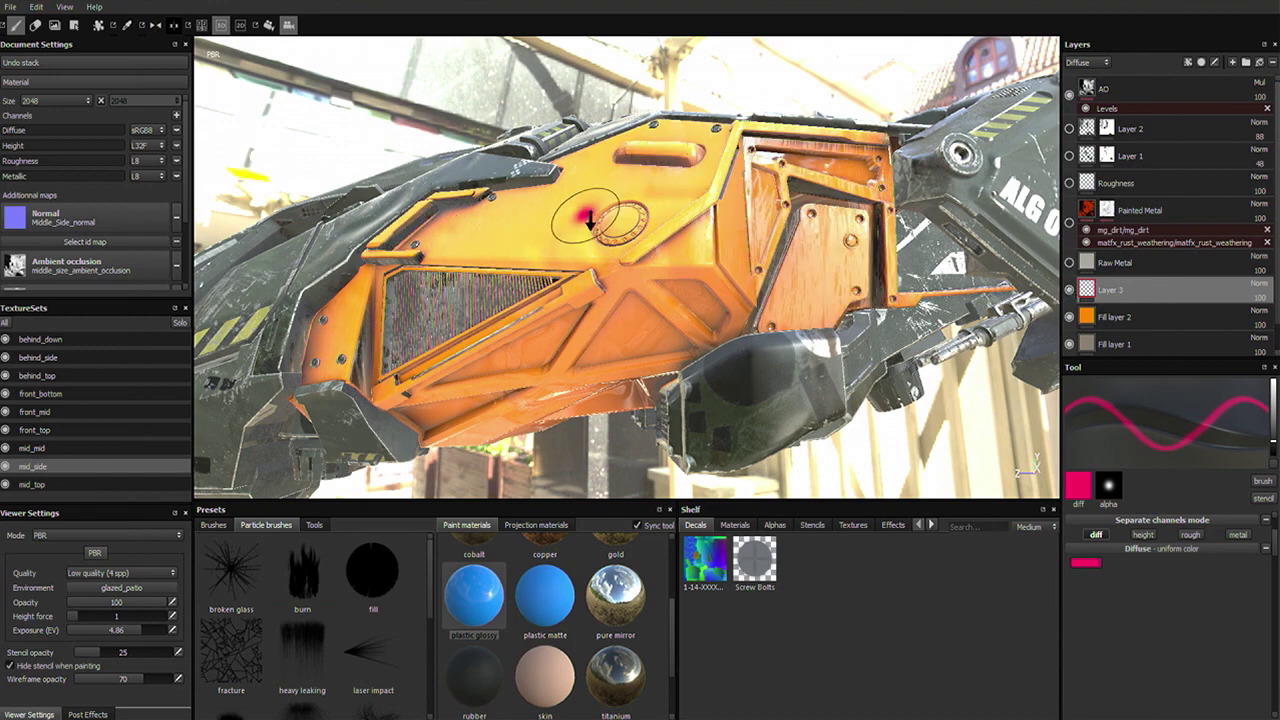
left_click_drag(588, 218, 737, 306, "alt")
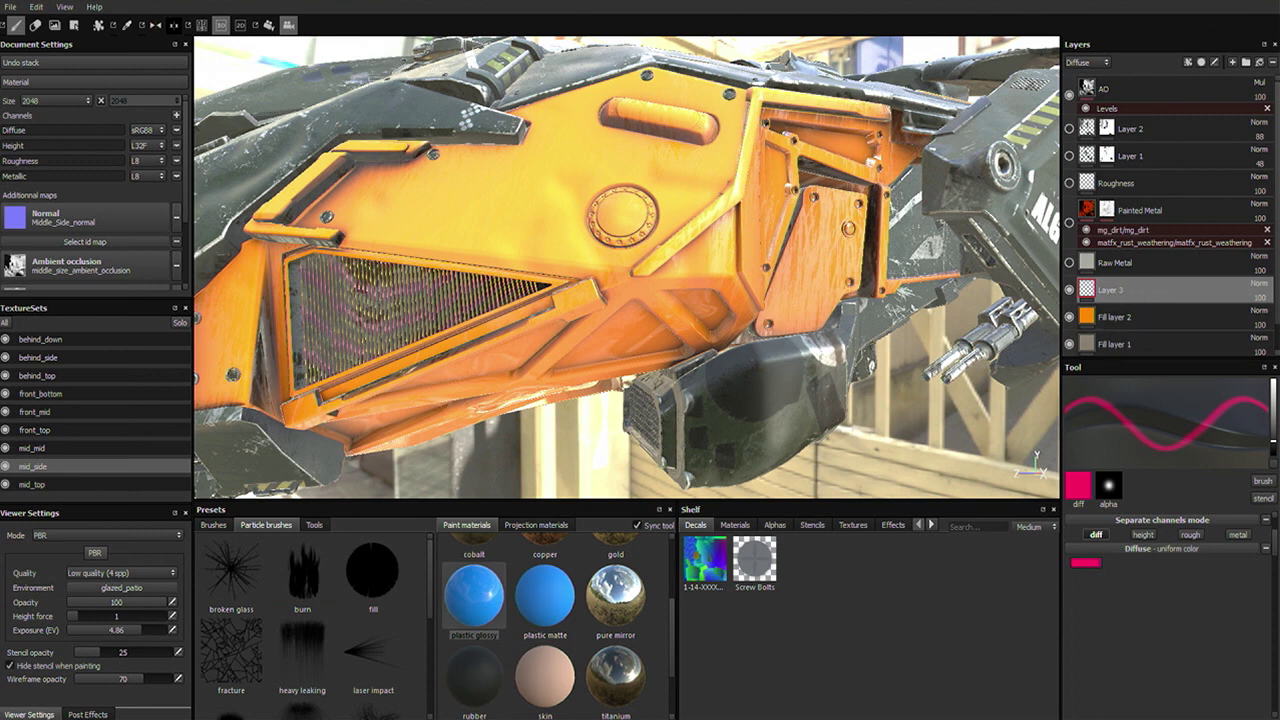
Switch the layer stack to the Roughness channel and lower Layer 3's opacity to 62.
left_click(1107, 62)
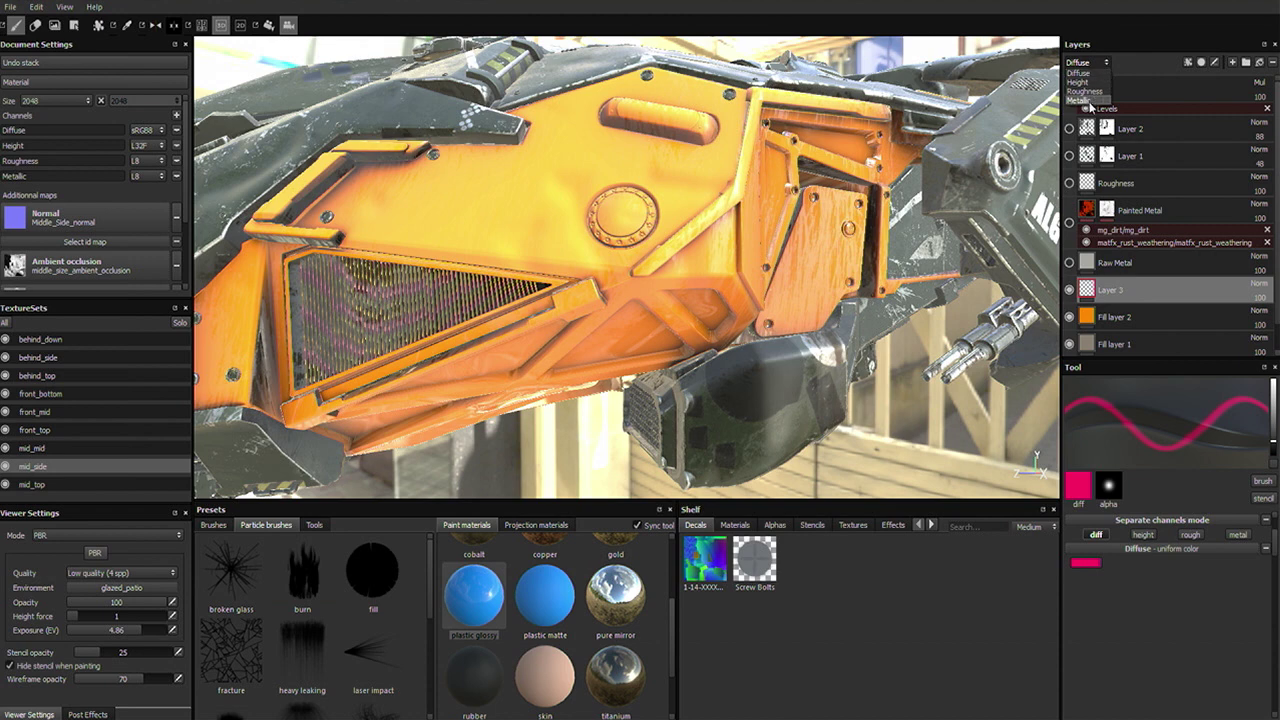
left_click(1088, 101)
left_click(1085, 62)
left_click(1085, 91)
left_click(1259, 298)
mouse_move(1265, 317)
left_mouse_down()
mouse_move(1232, 316)
mouse_move(1248, 313)
left_mouse_up()
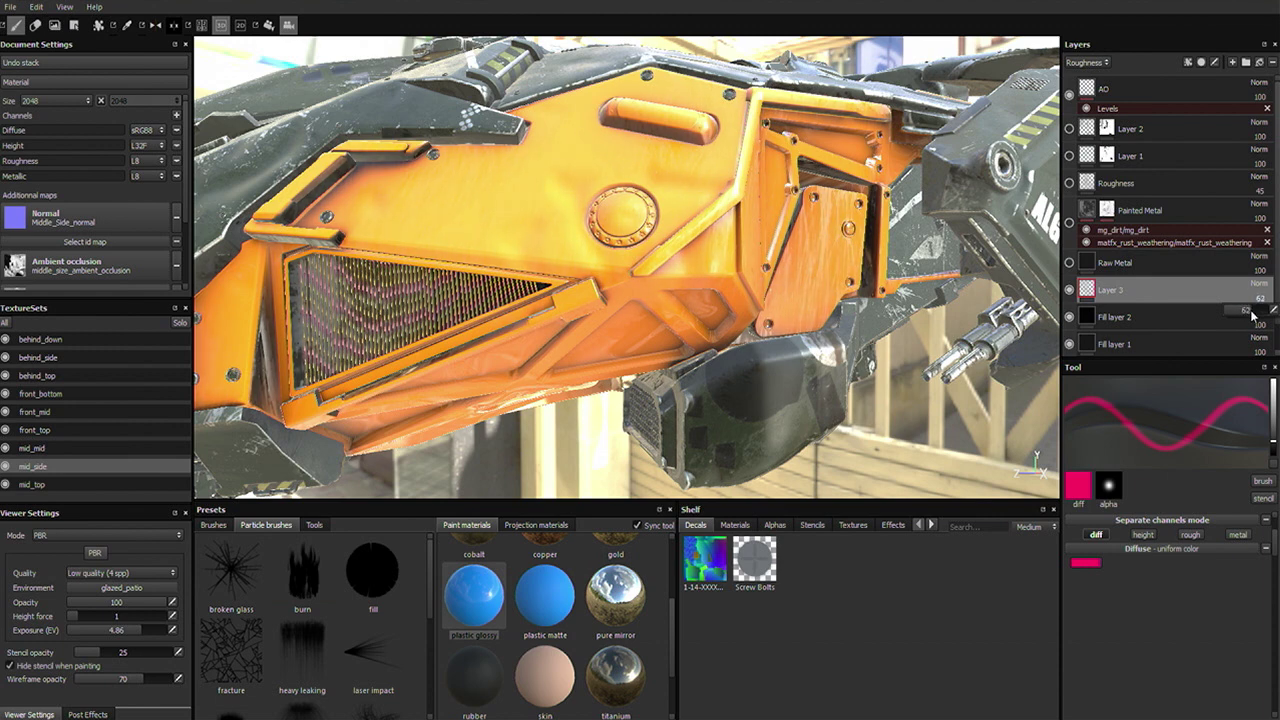
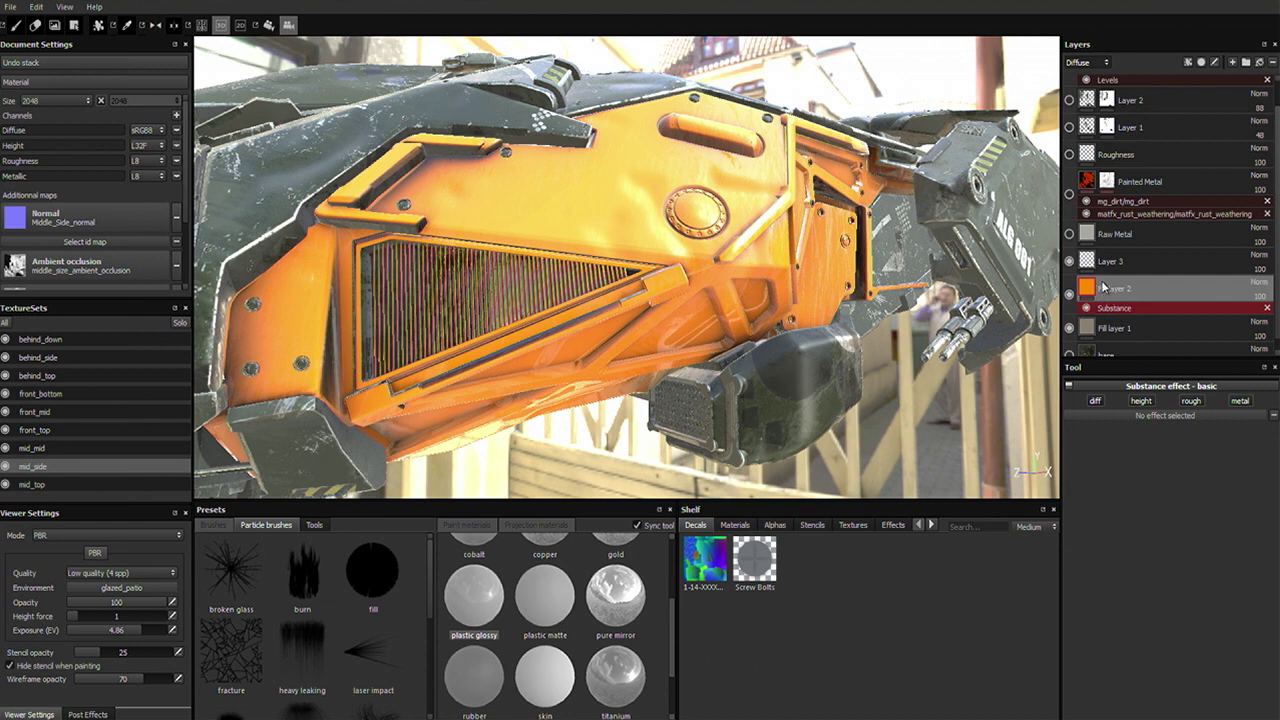
Assign the matfx rust weathering effect to Fill layer 2's empty Substance effect.
left_click(1157, 416)
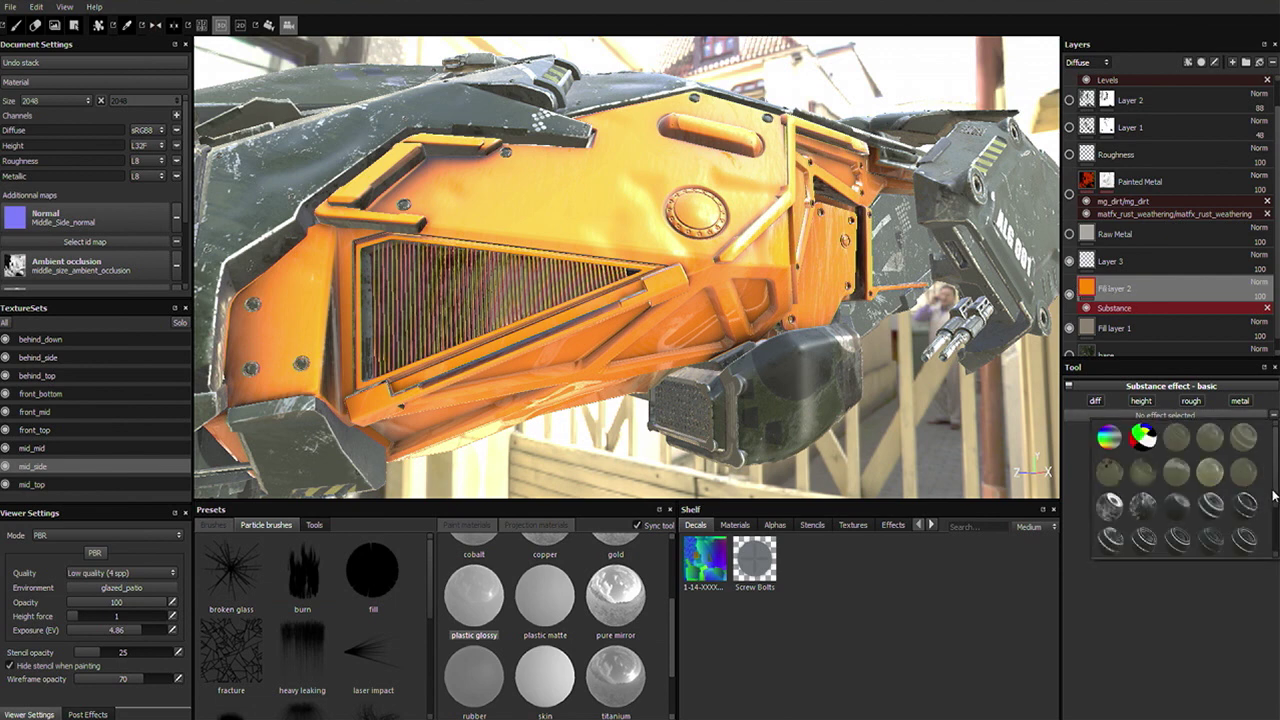
scroll(1273, 492, "down", 3)
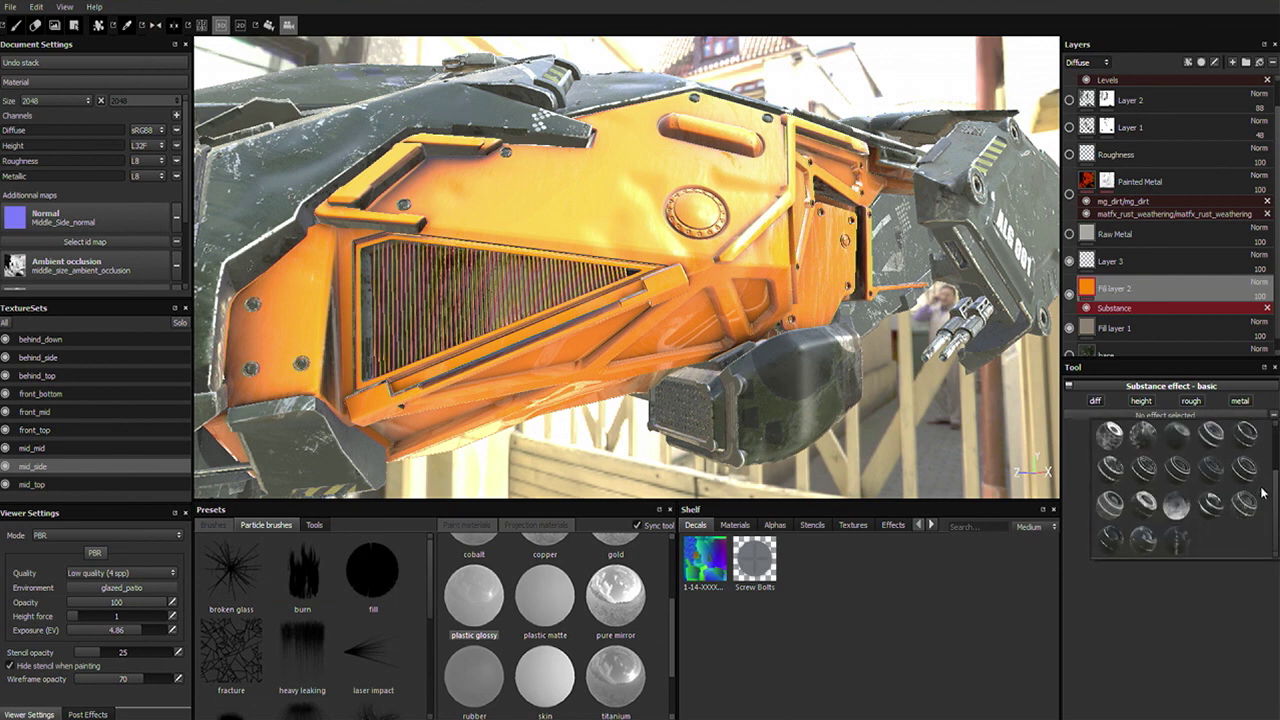
scroll(1276, 497, "up", 3)
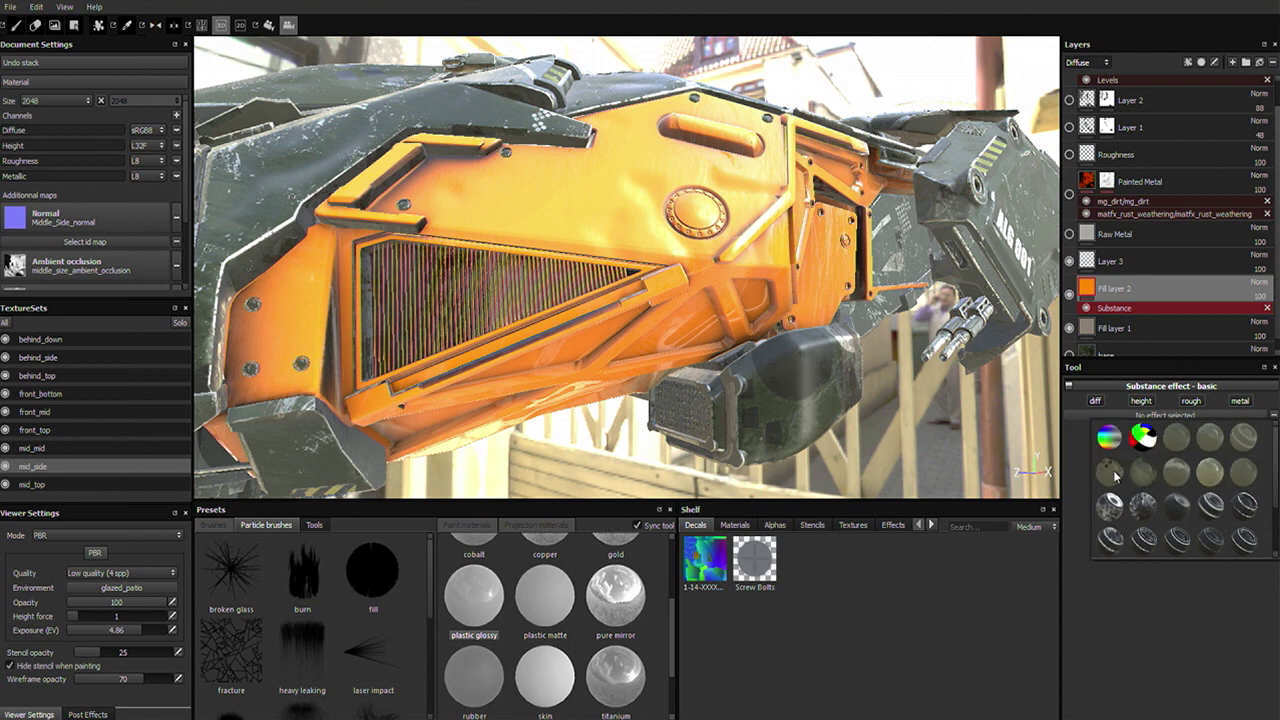
mouse_move(1115, 476)
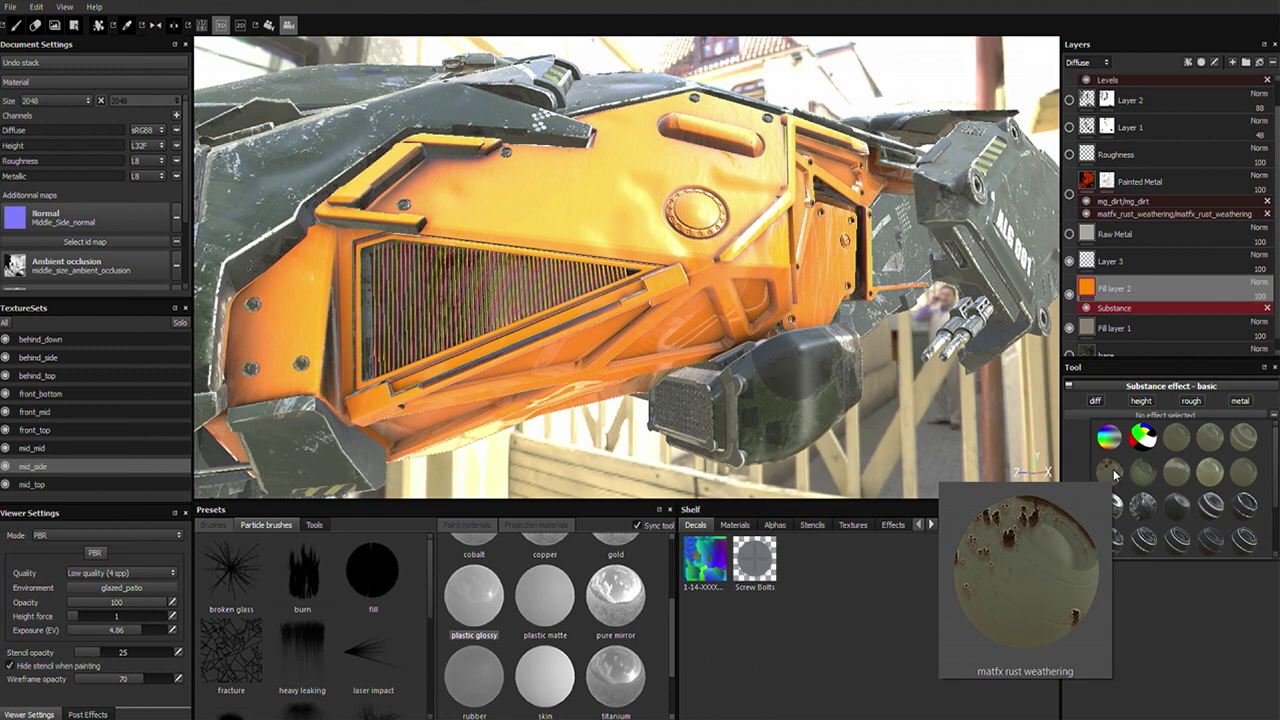
left_click(1113, 473)
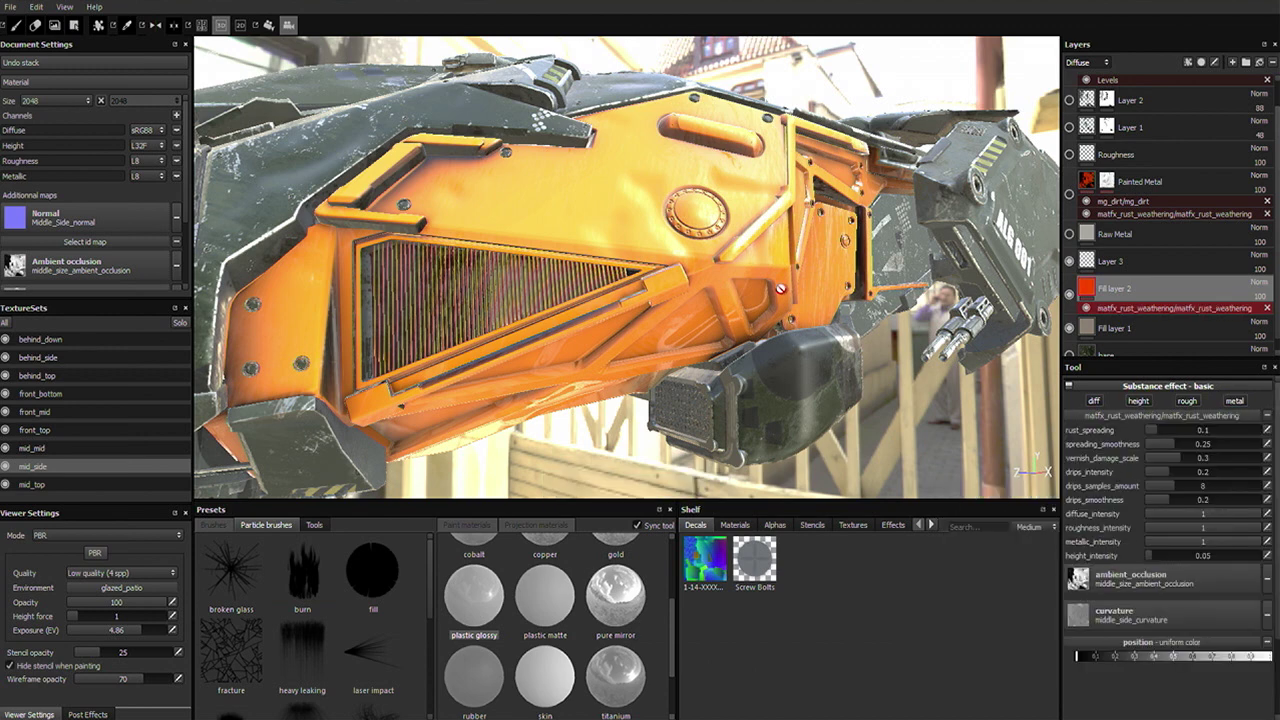
Set the rust weathering effect's rust_spreading to 0.51 and examine the worn paint on the orange panel.
left_click(1207, 433)
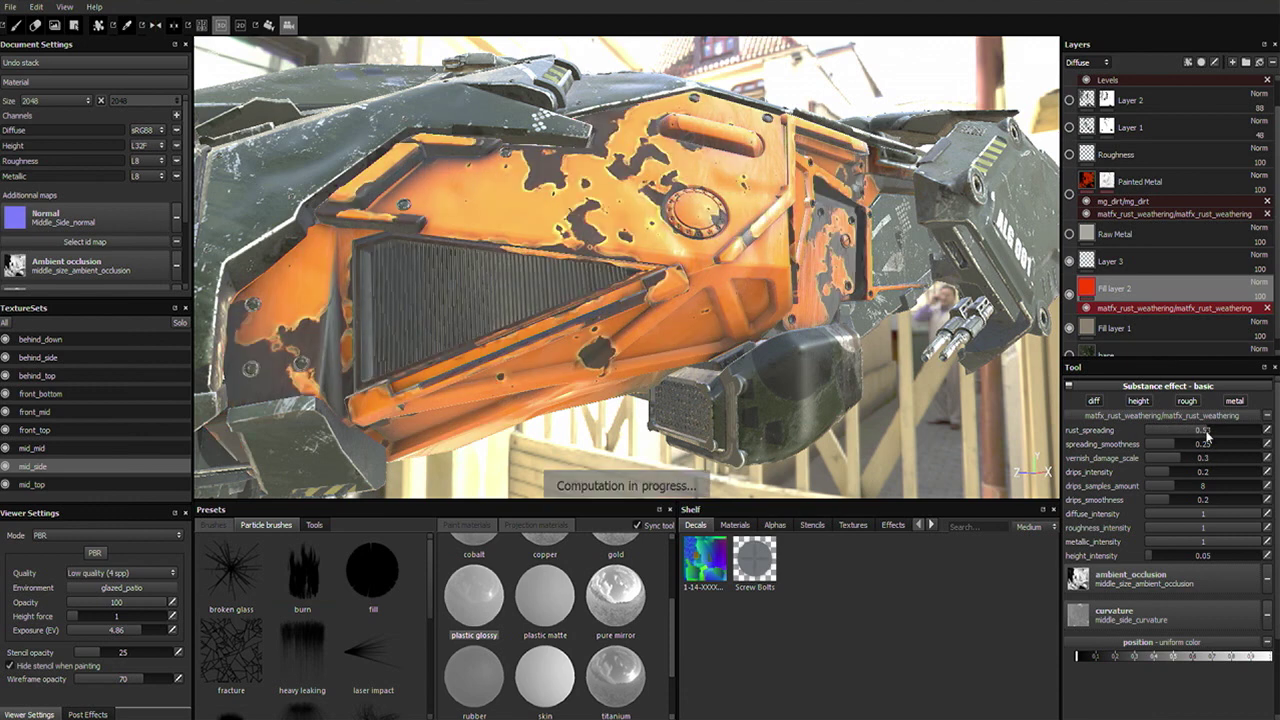
left_click(1204, 431)
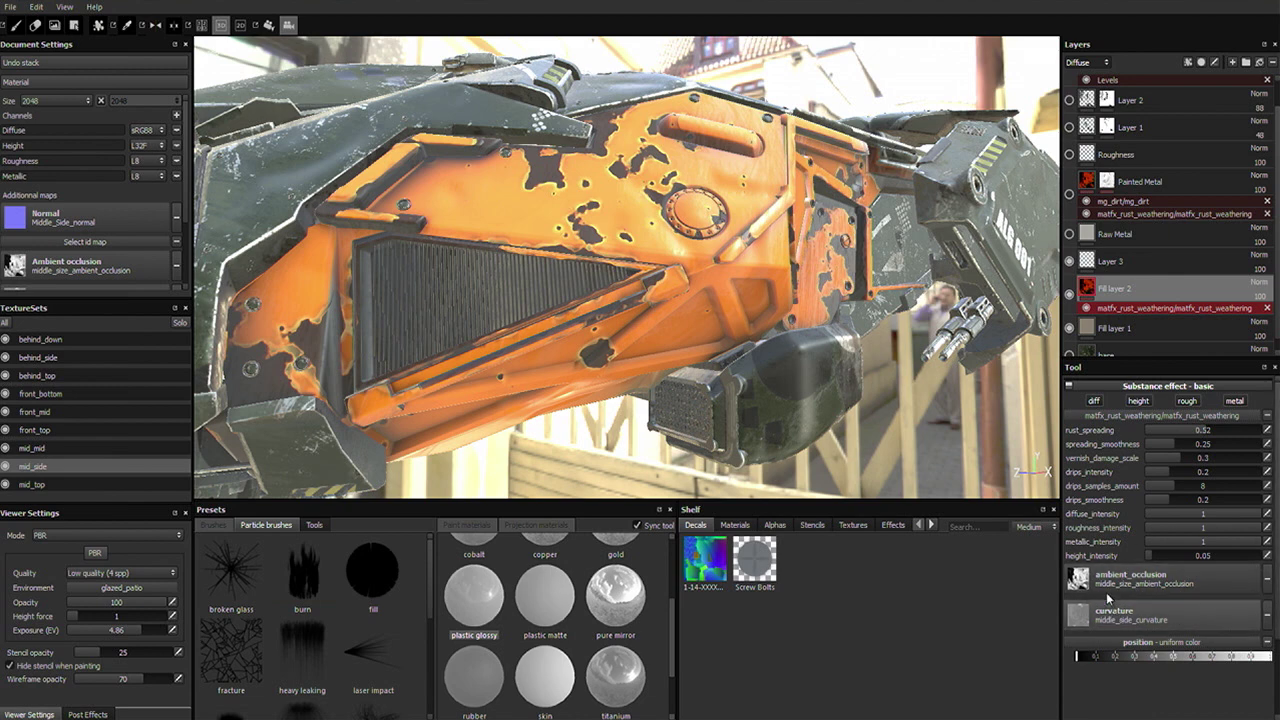
left_click(1211, 436)
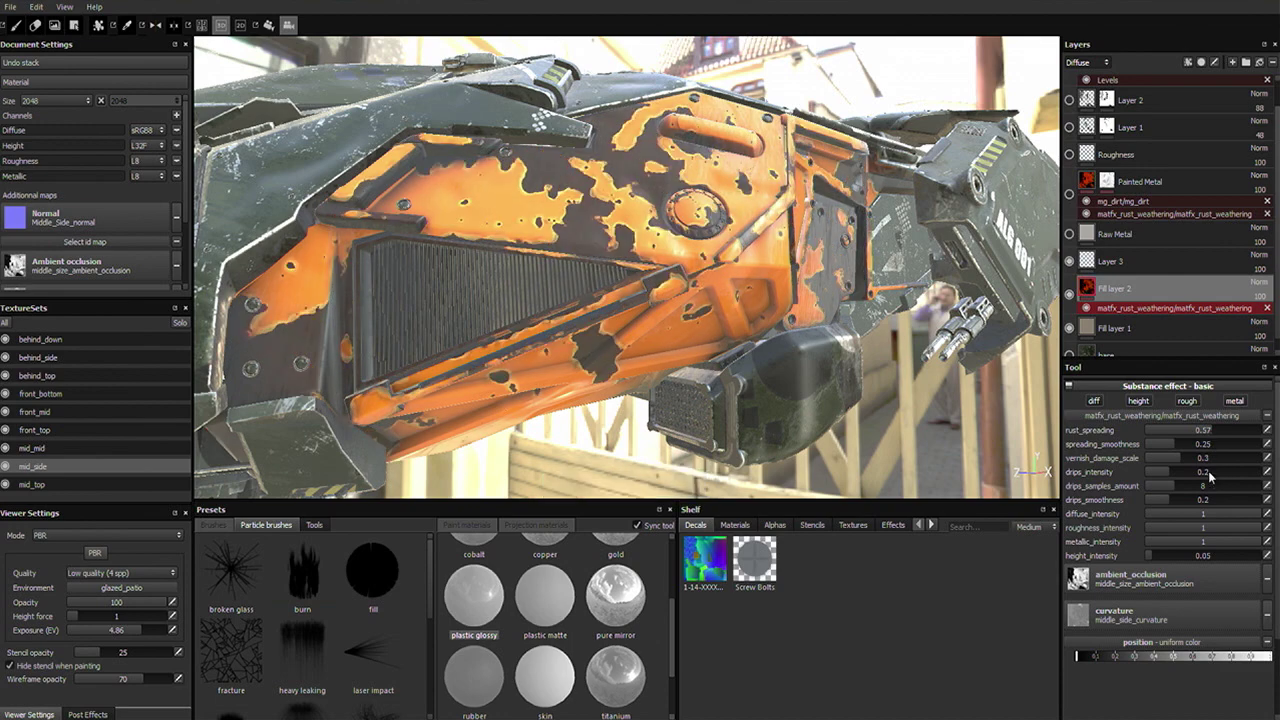
left_click_drag(1211, 436, 1205, 437)
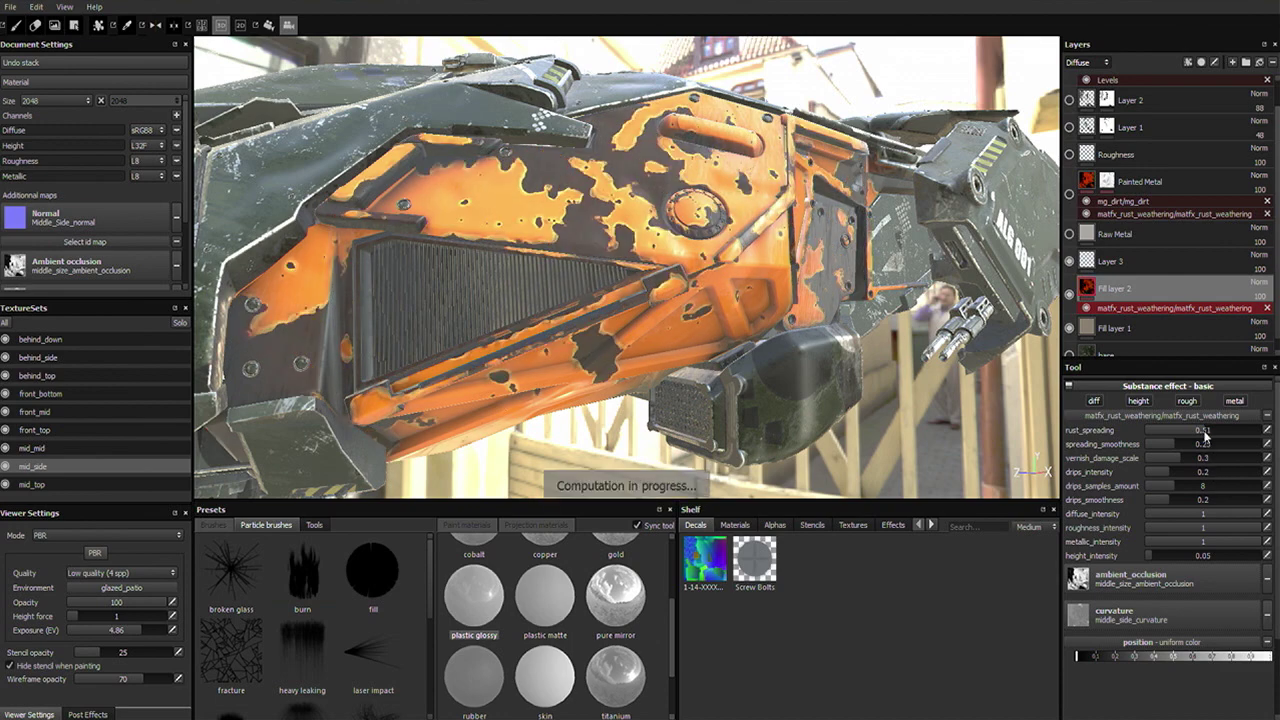
left_click_drag(503, 310, 888, 338, "alt")
left_click_drag(599, 187, 649, 273, "alt")
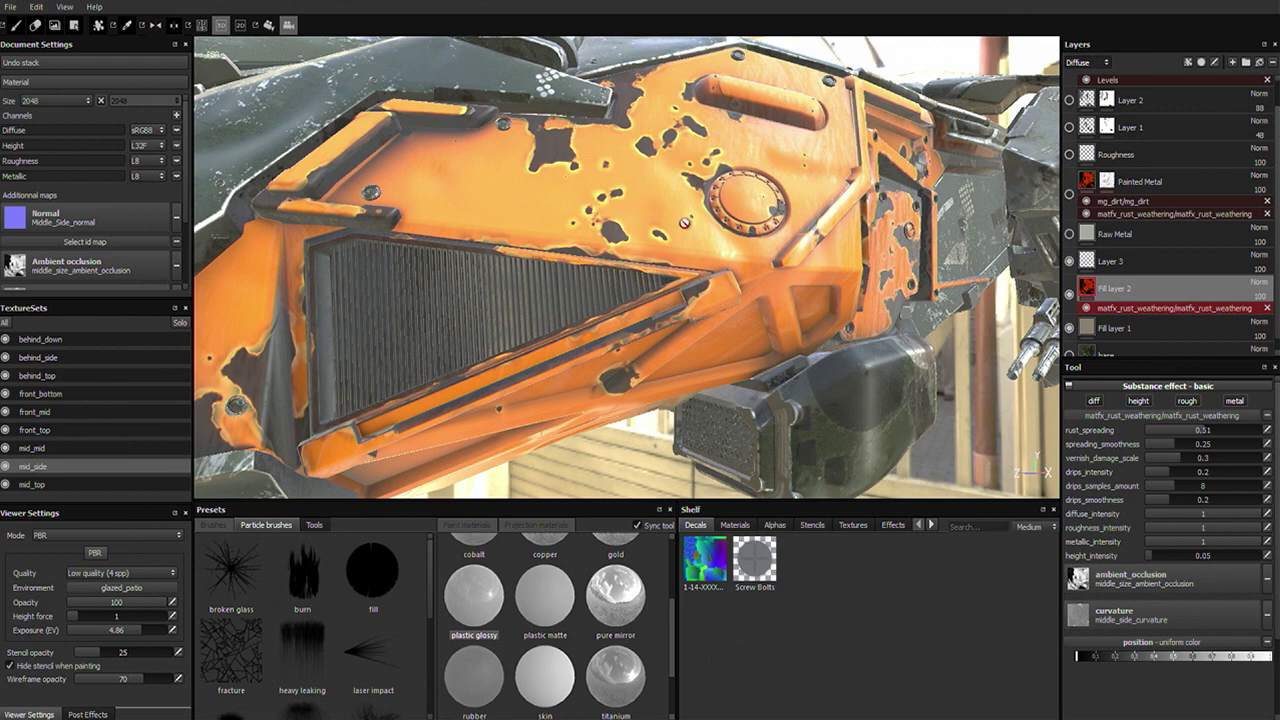
Enable the height channel in Fill layer 2's material and set the rust weathering effect's height_intensity to 0.47.
left_click_drag(1186, 565, 1202, 565)
left_click(1088, 289)
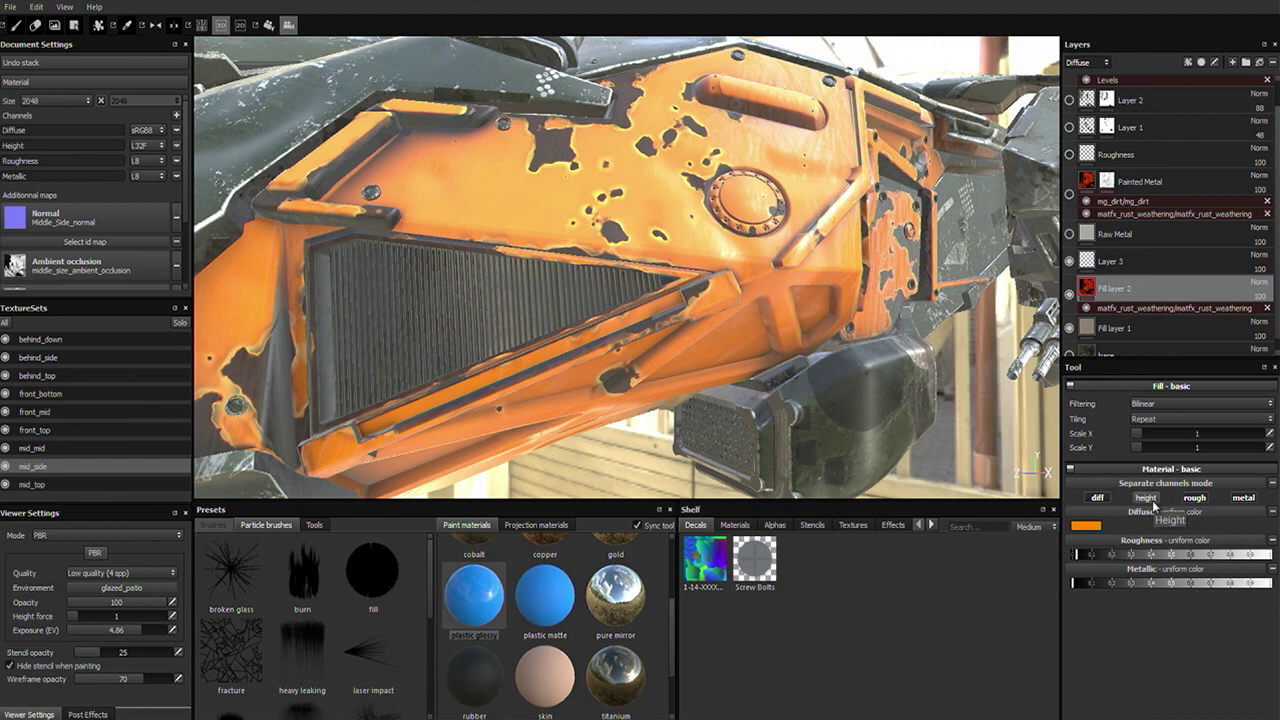
left_click(1150, 498)
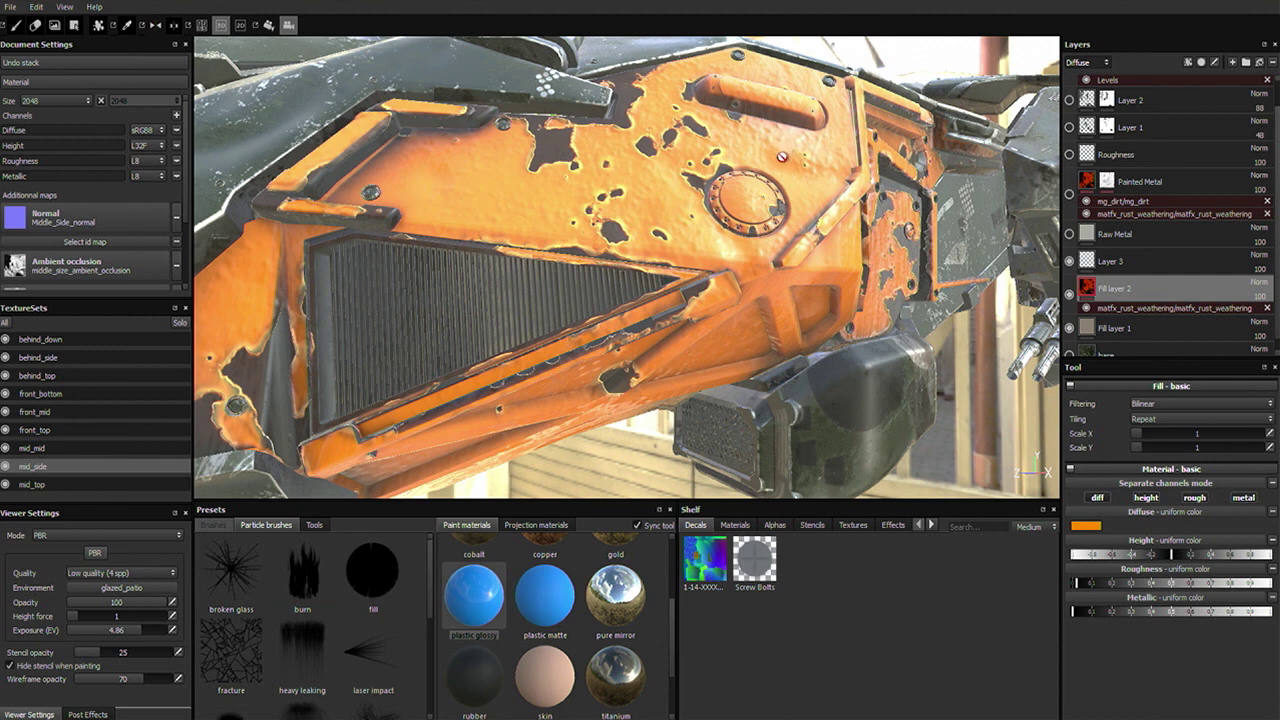
left_click(1141, 311)
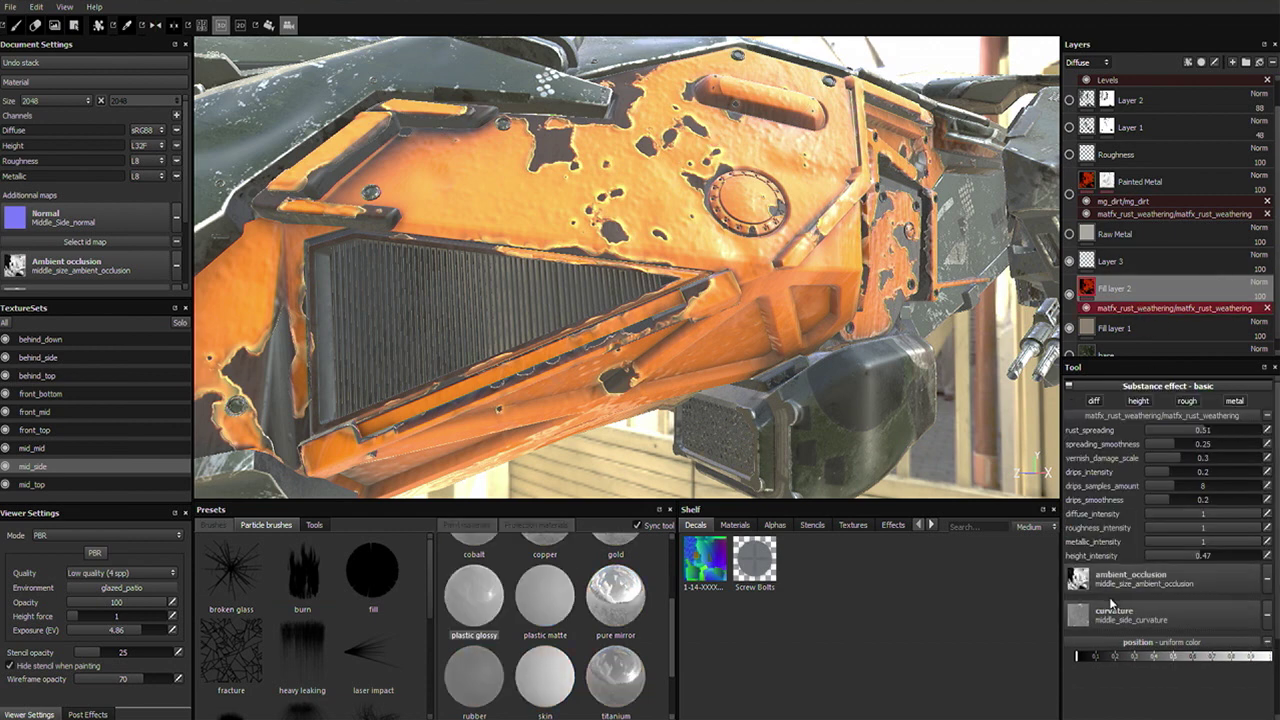
left_click(1209, 555)
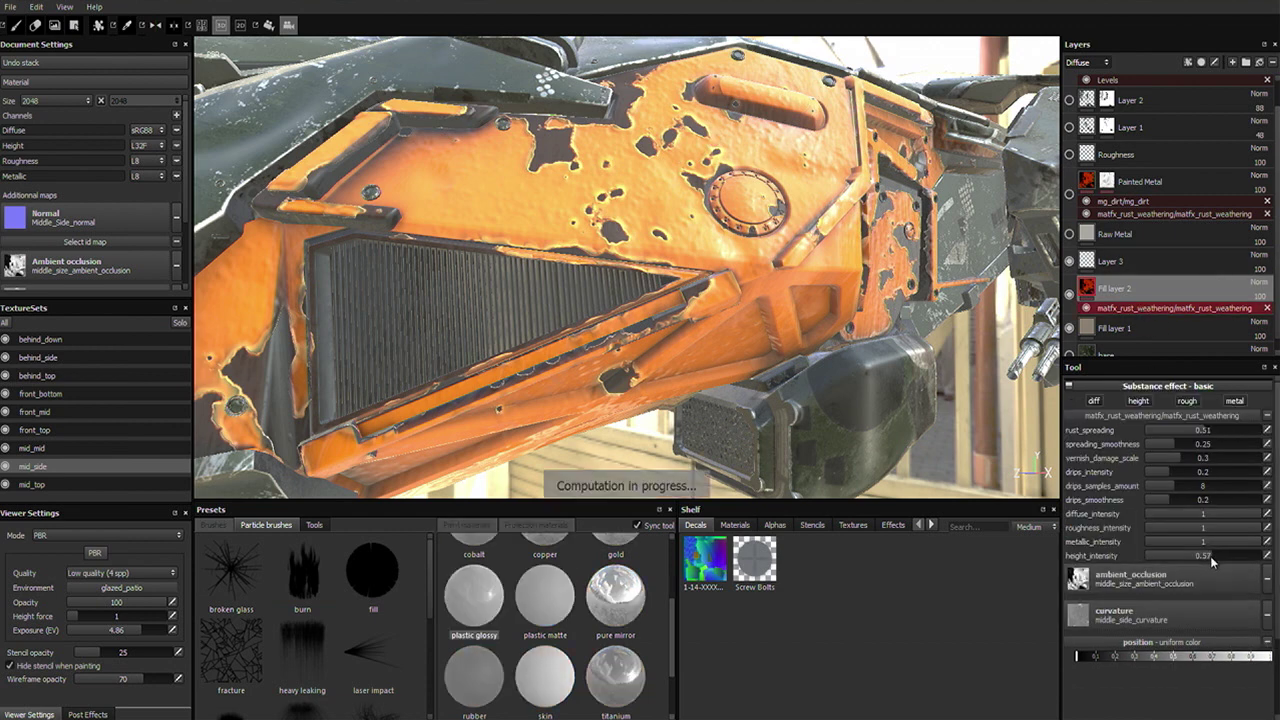
left_click_drag(1207, 557, 1200, 561)
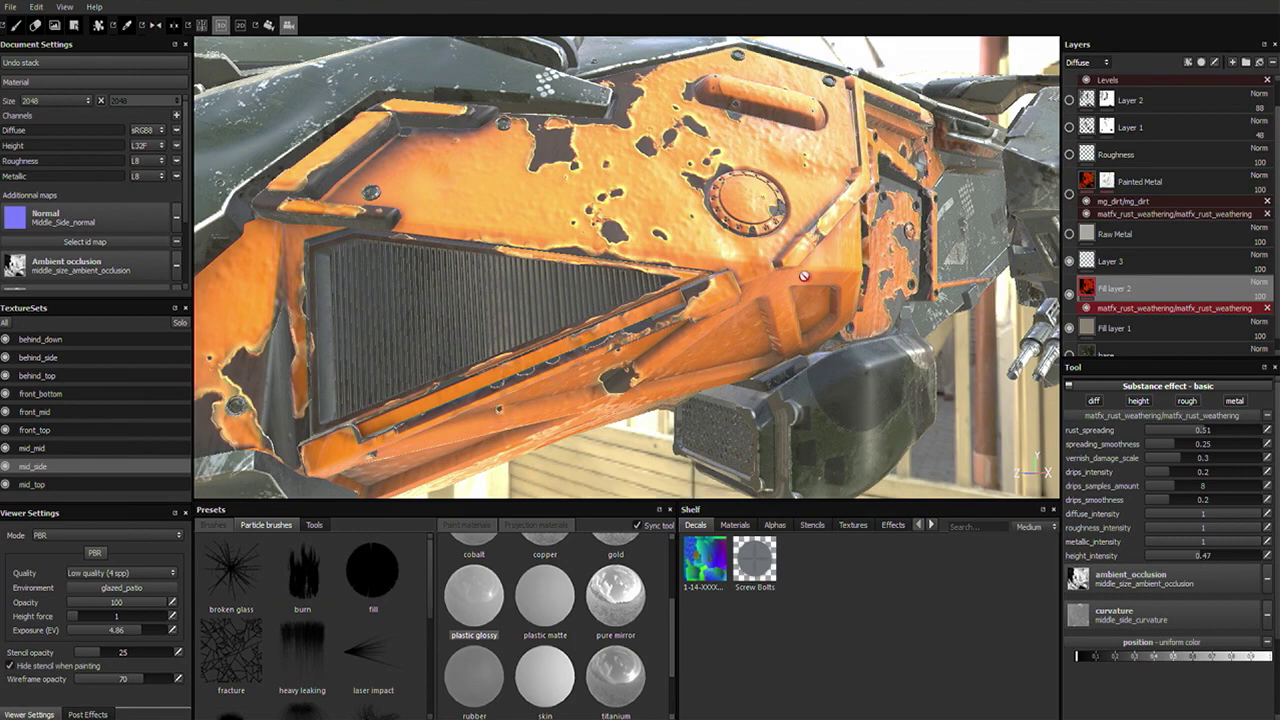
left_click_drag(652, 212, 690, 270, "alt")
mouse_move(676, 261)
right_mouse_down("shift")
mouse_move(730, 262)
mouse_move(708, 266)
right_mouse_up("shift")
left_click_drag(522, 222, 678, 266, "alt")
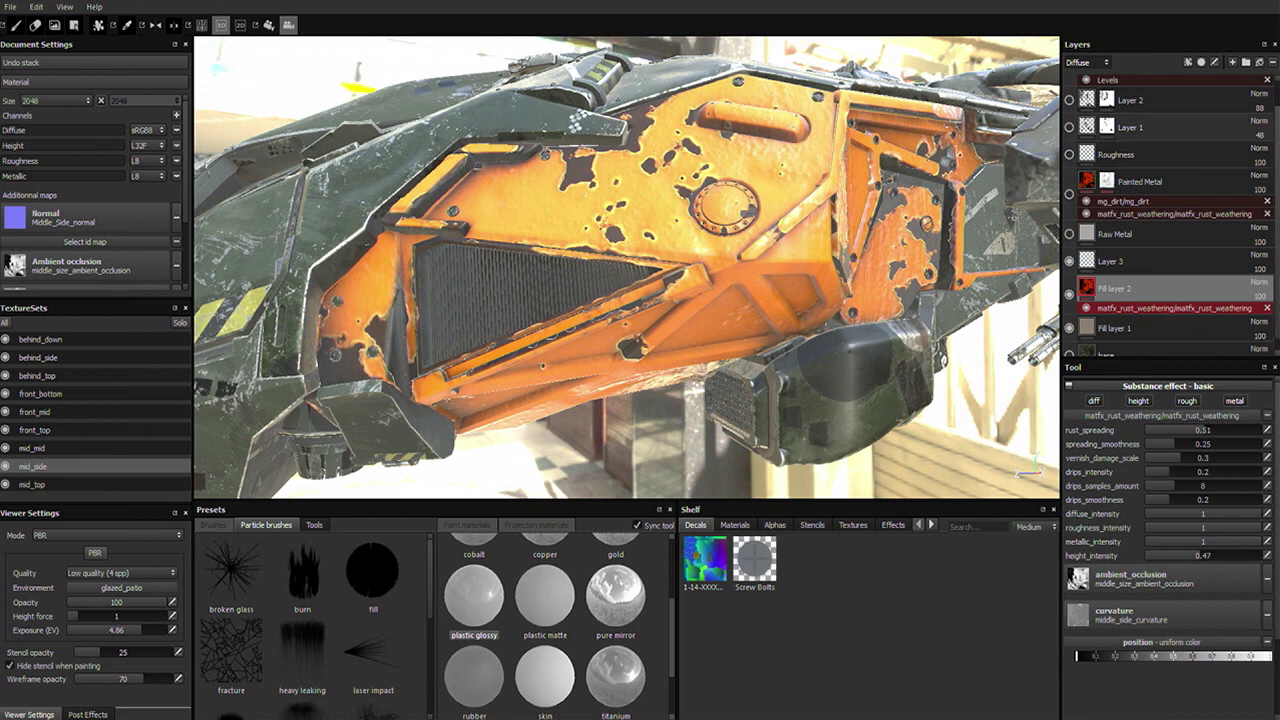
Add a second Substance effect to Fill layer 2 and try the matfx grease effect in it.
left_click(1188, 63)
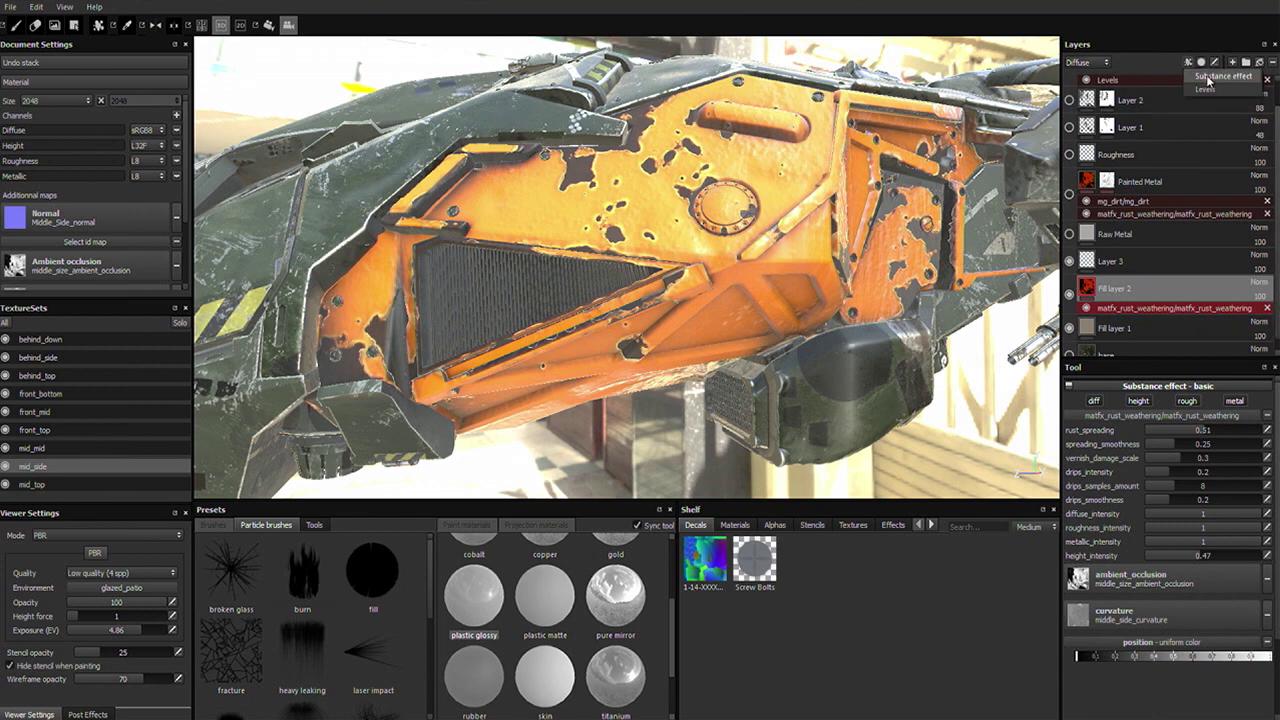
left_click(1222, 76)
left_click(1177, 416)
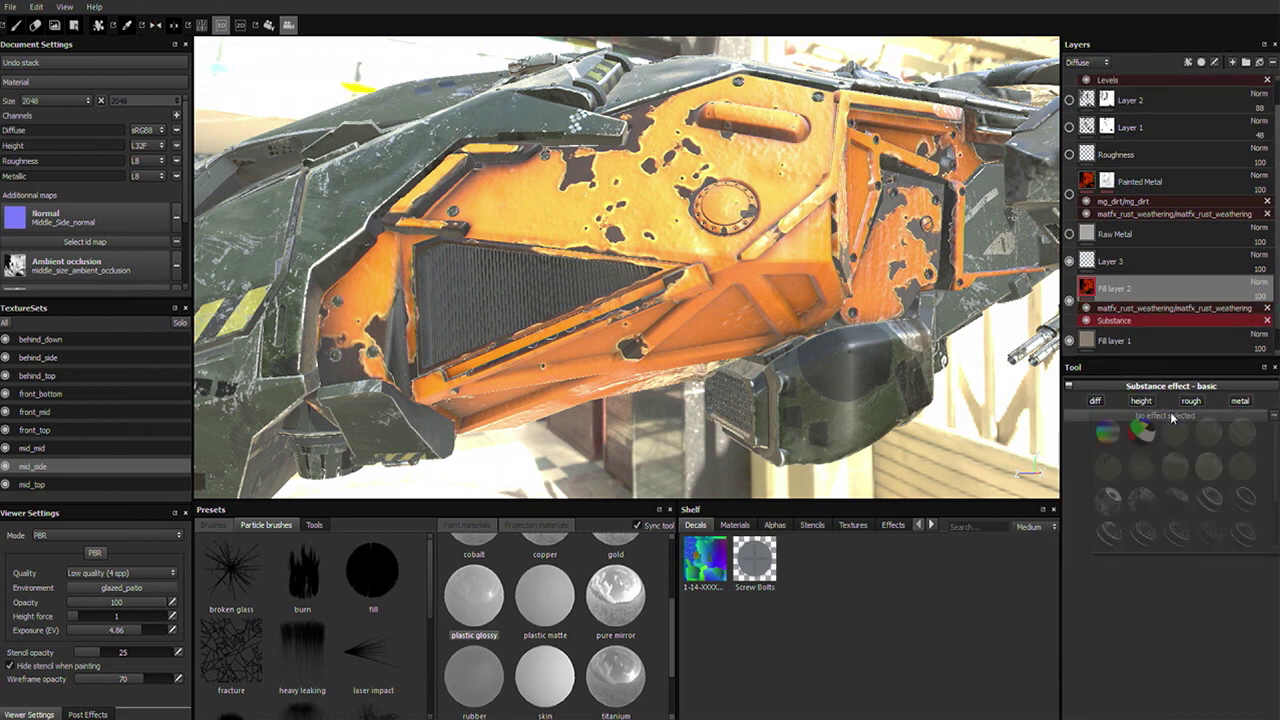
mouse_move(1133, 471)
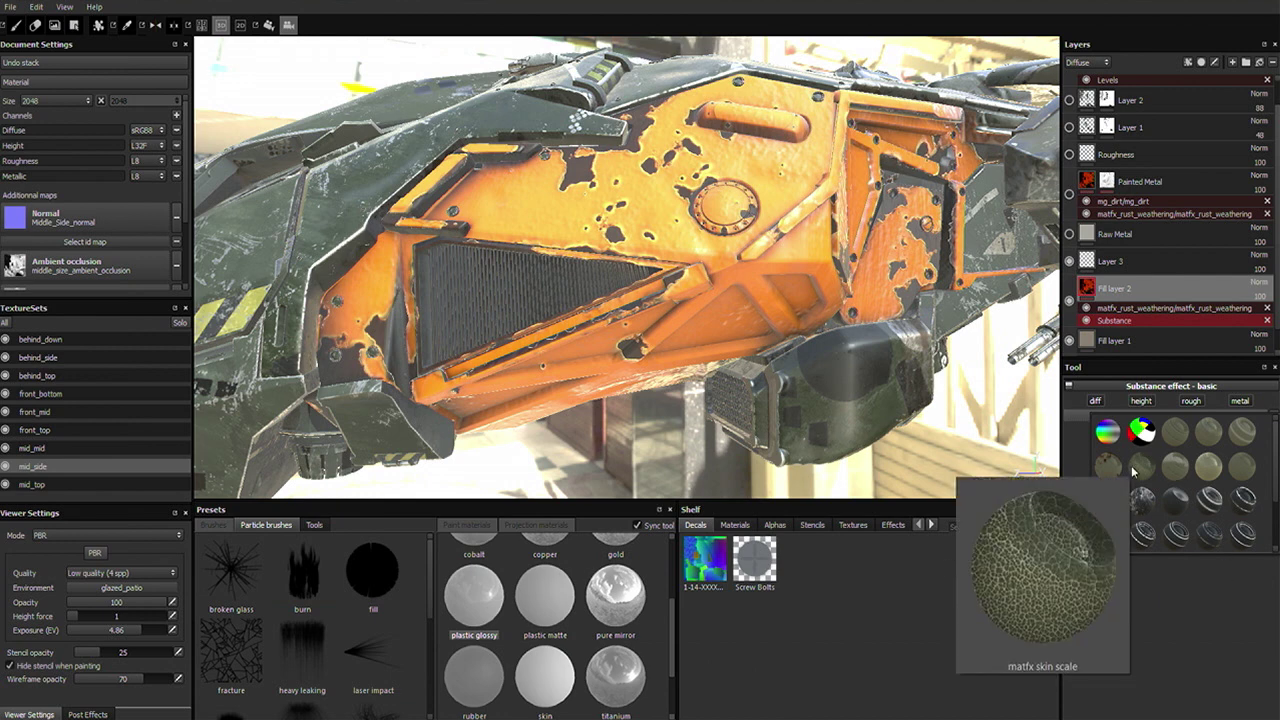
left_click_drag(1271, 491, 1242, 541)
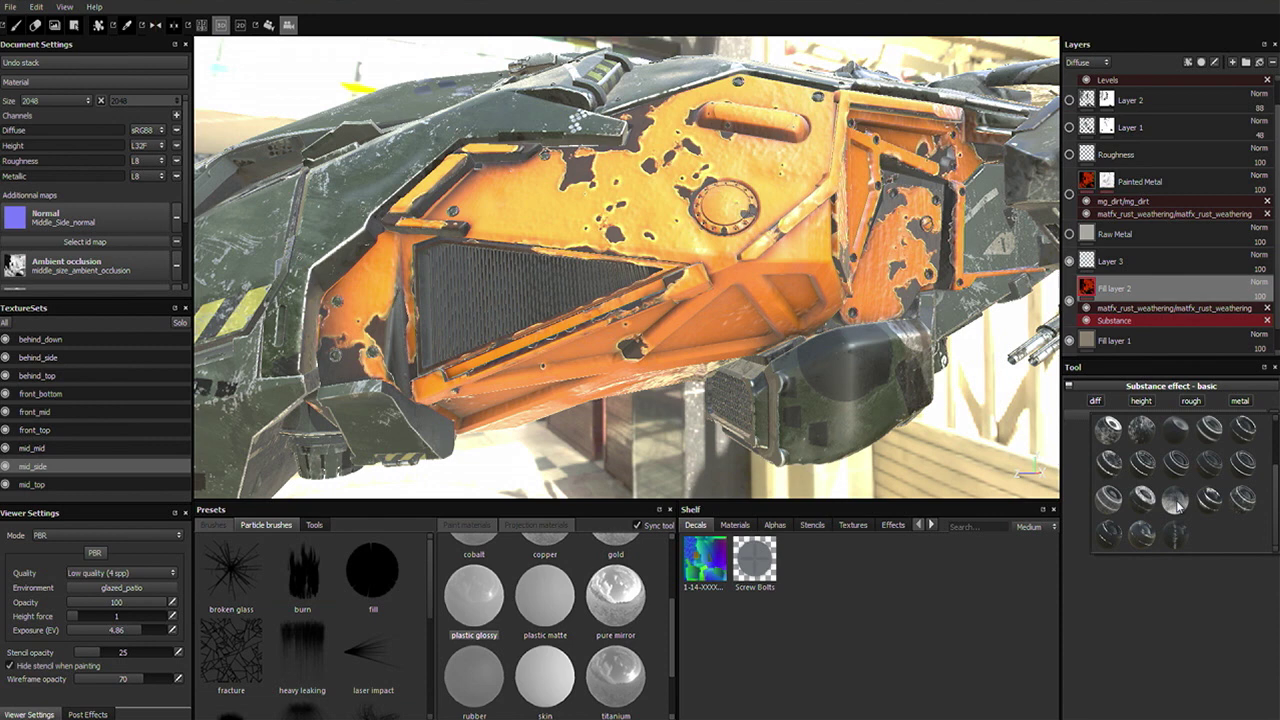
mouse_move(1155, 504)
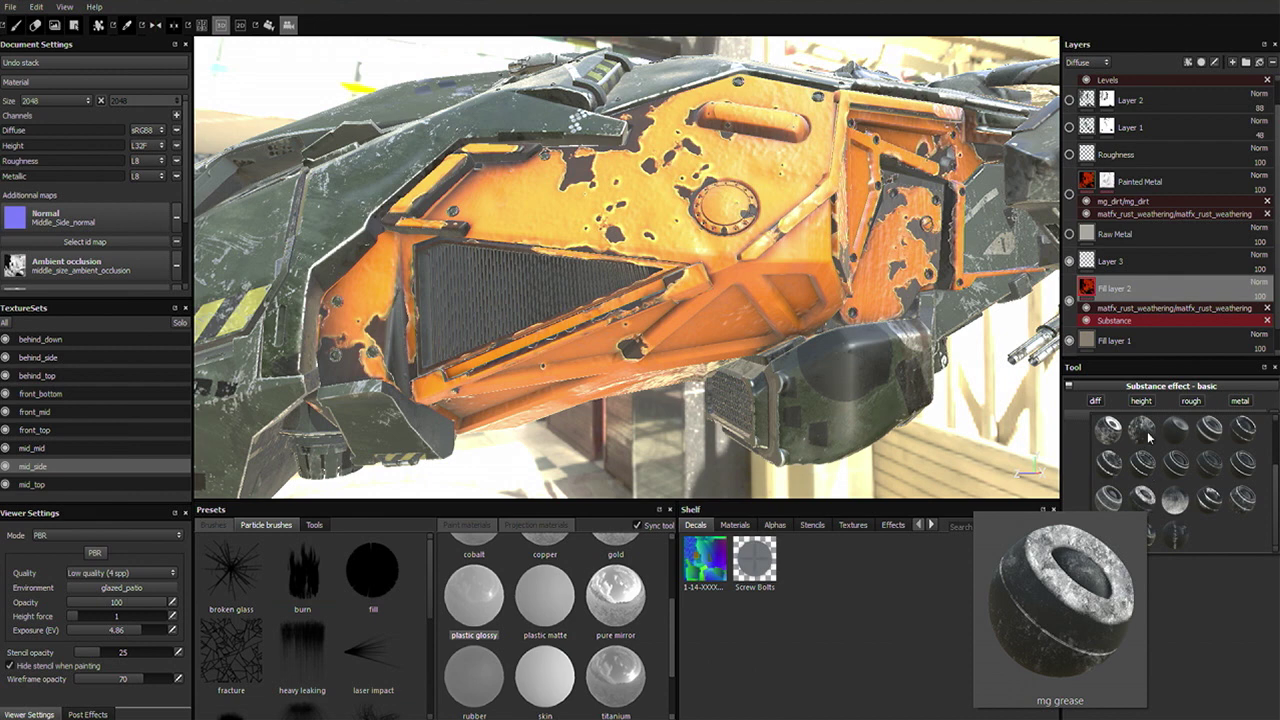
mouse_move(1148, 436)
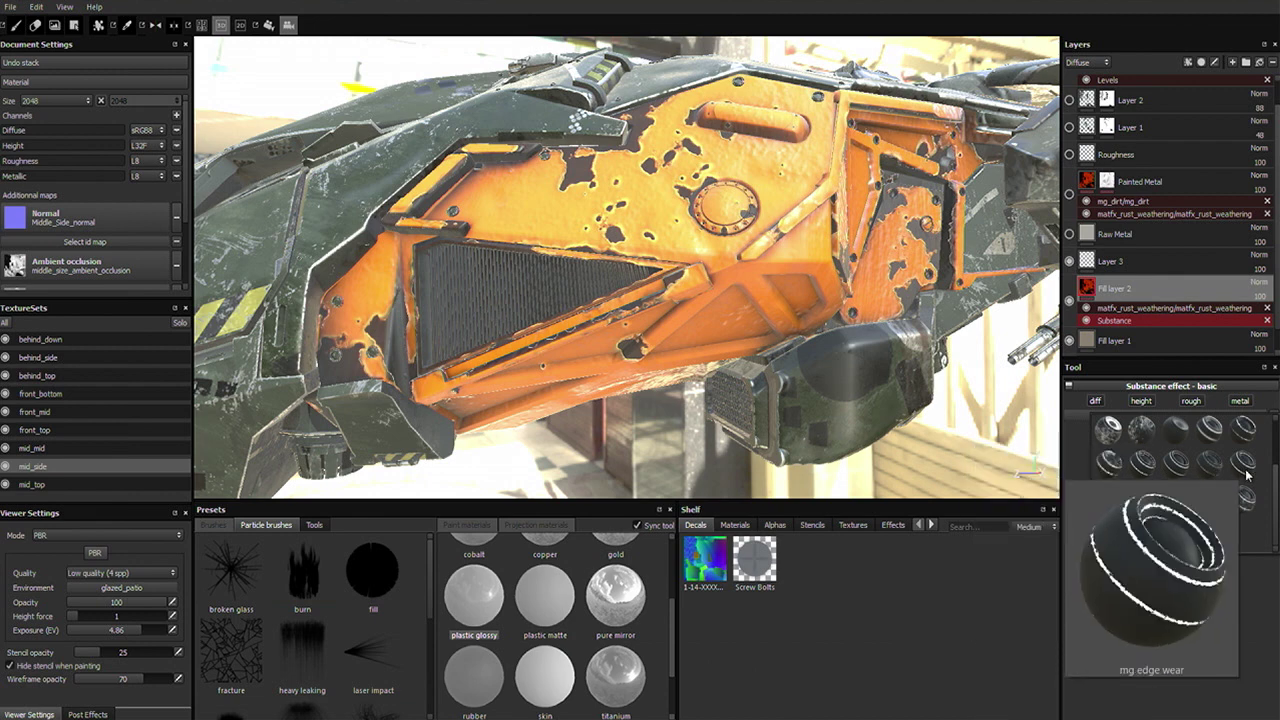
scroll(1148, 450, "up", 3)
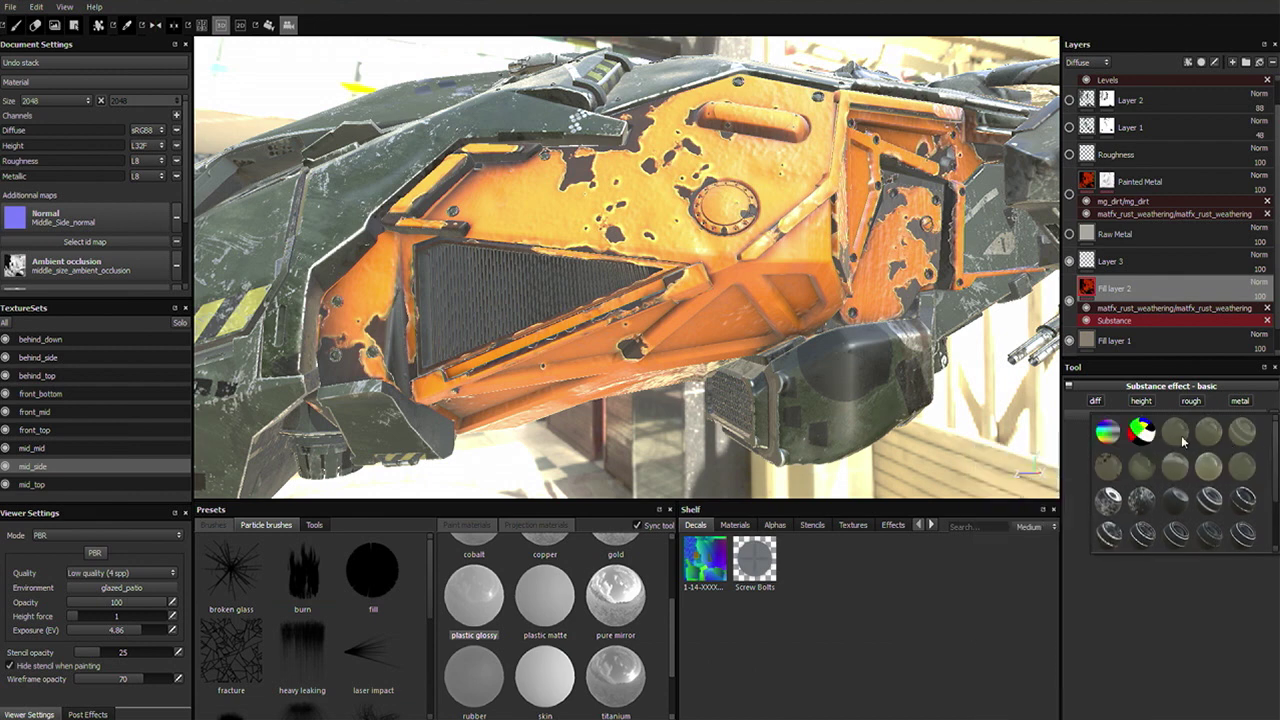
mouse_move(1205, 440)
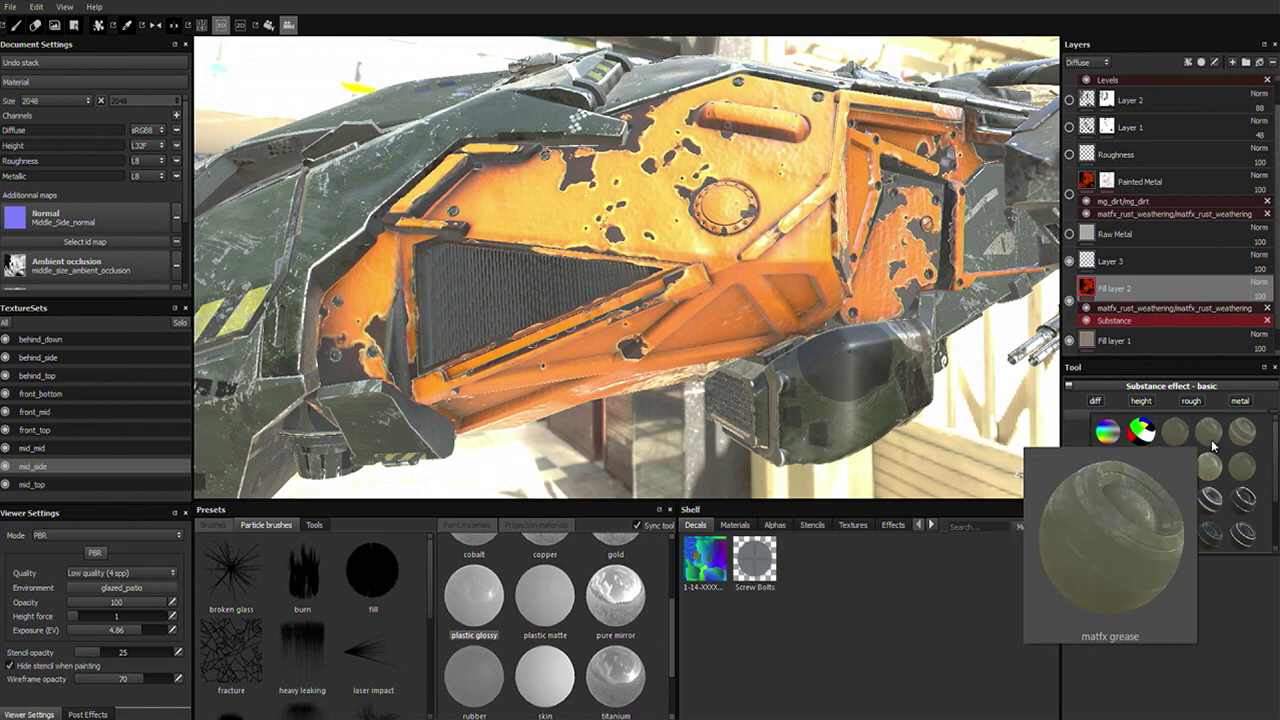
left_click(1204, 442)
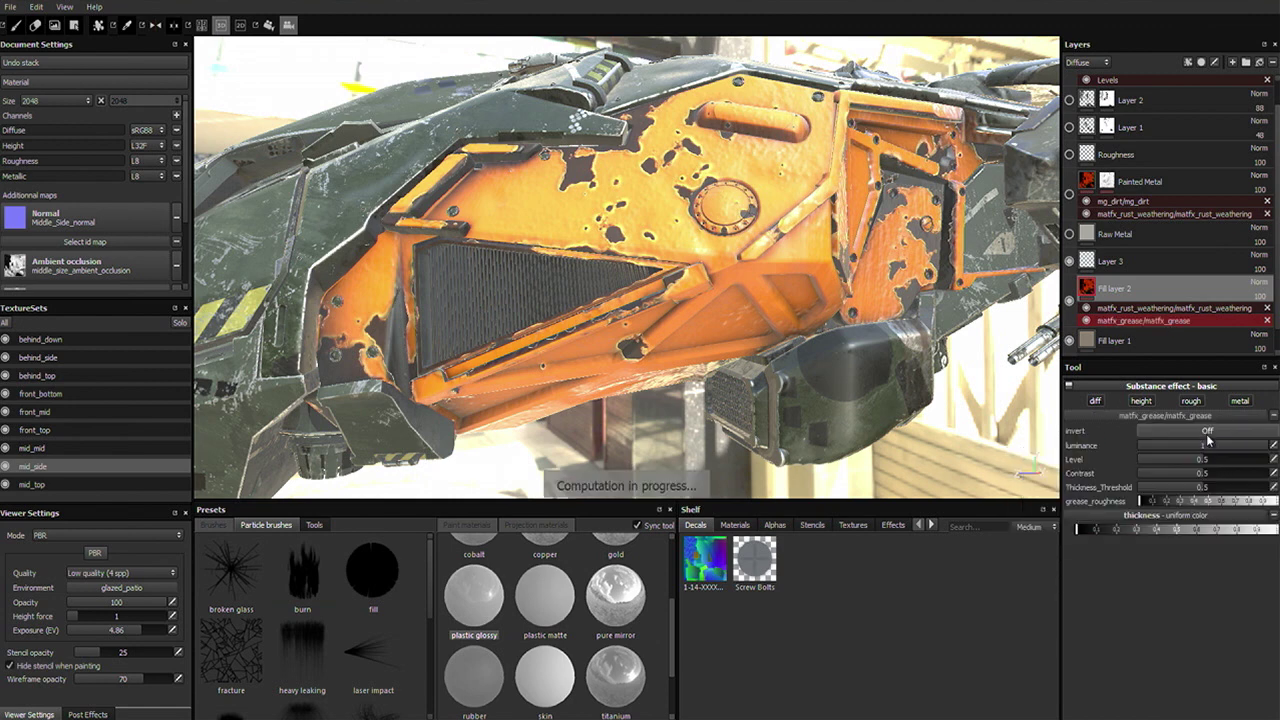
Try a Level of 0.84 on the grease effect, inspect the orange panel, and delete the grease effect.
right_click_drag(561, 243, 606, 310, "alt")
middle_click_drag(606, 310, 710, 289, "alt")
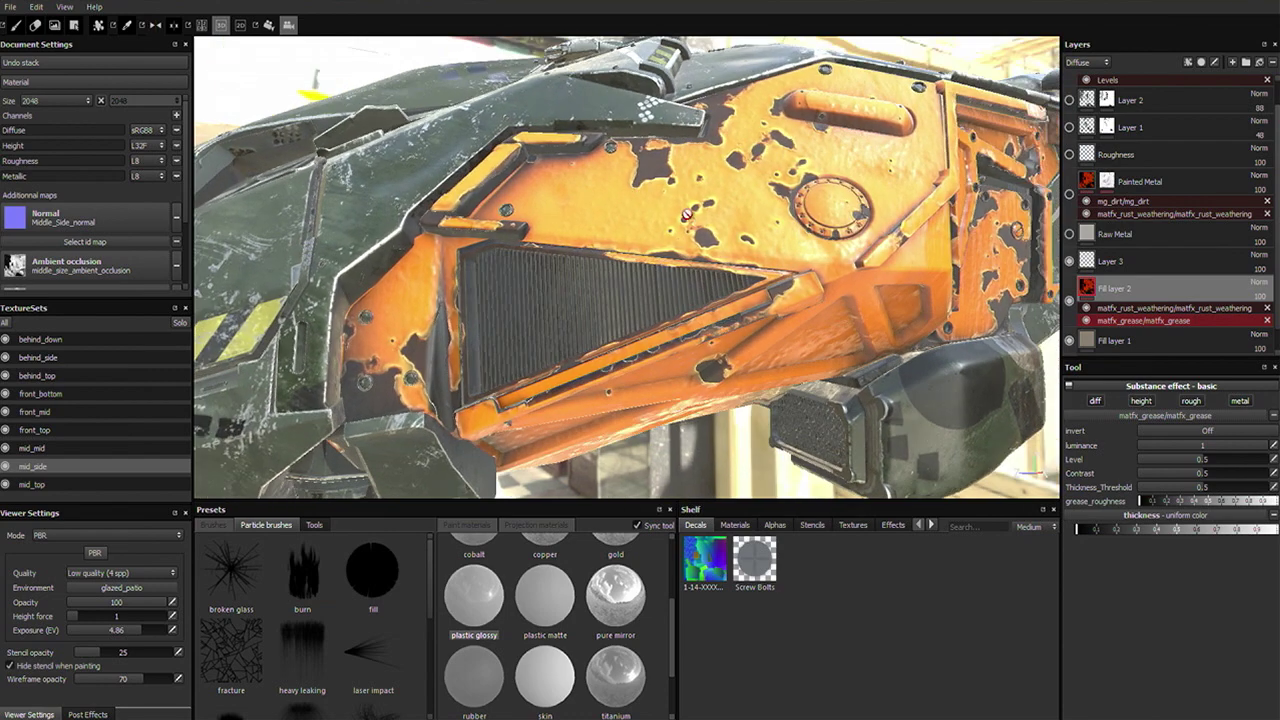
left_click_drag(688, 214, 730, 216, "alt")
left_click_drag(1203, 460, 1247, 462)
left_click_drag(497, 342, 645, 360, "alt")
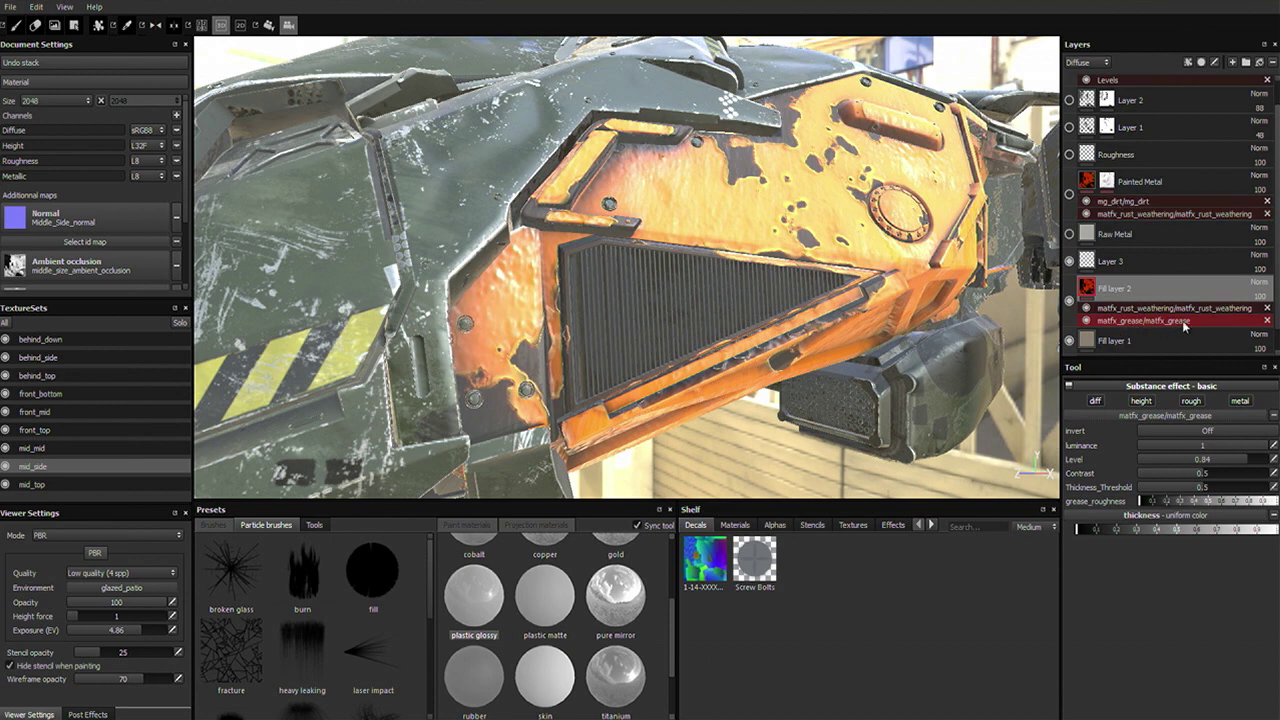
left_click(1266, 321)
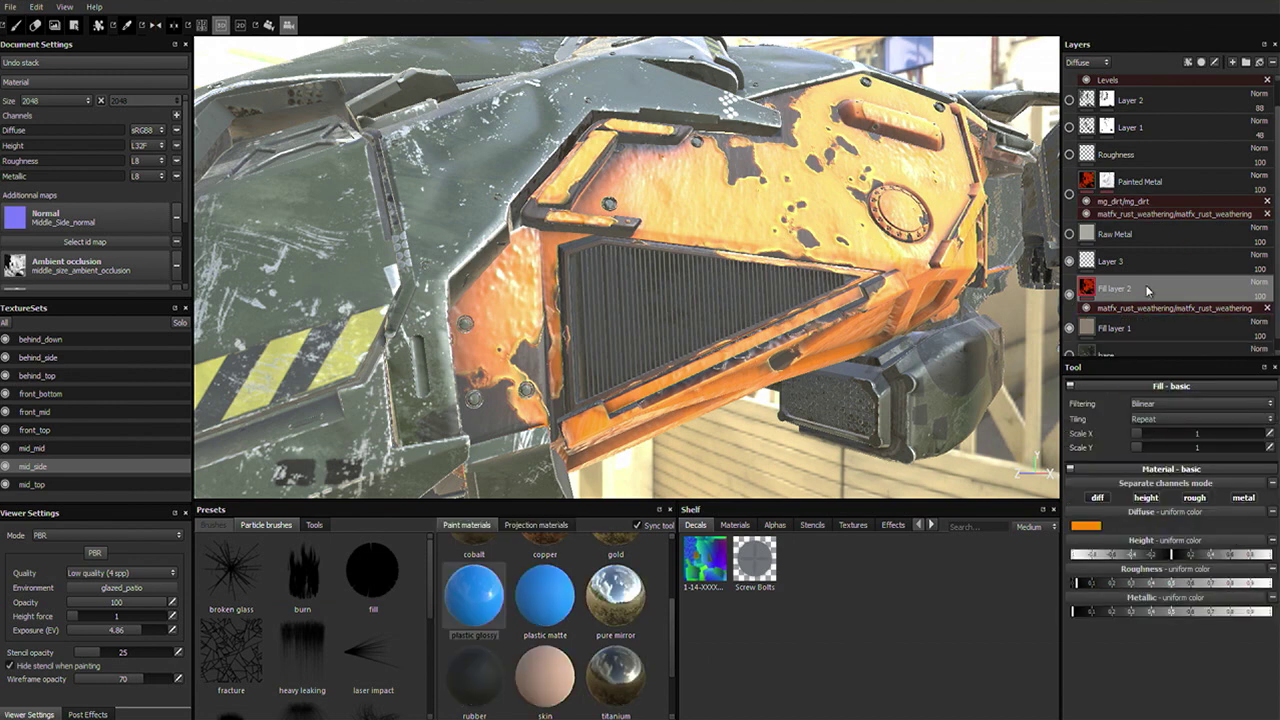
Add a new Substance effect after the rust weathering on Fill layer 2 and assign mg dirt to it.
left_click(1188, 63)
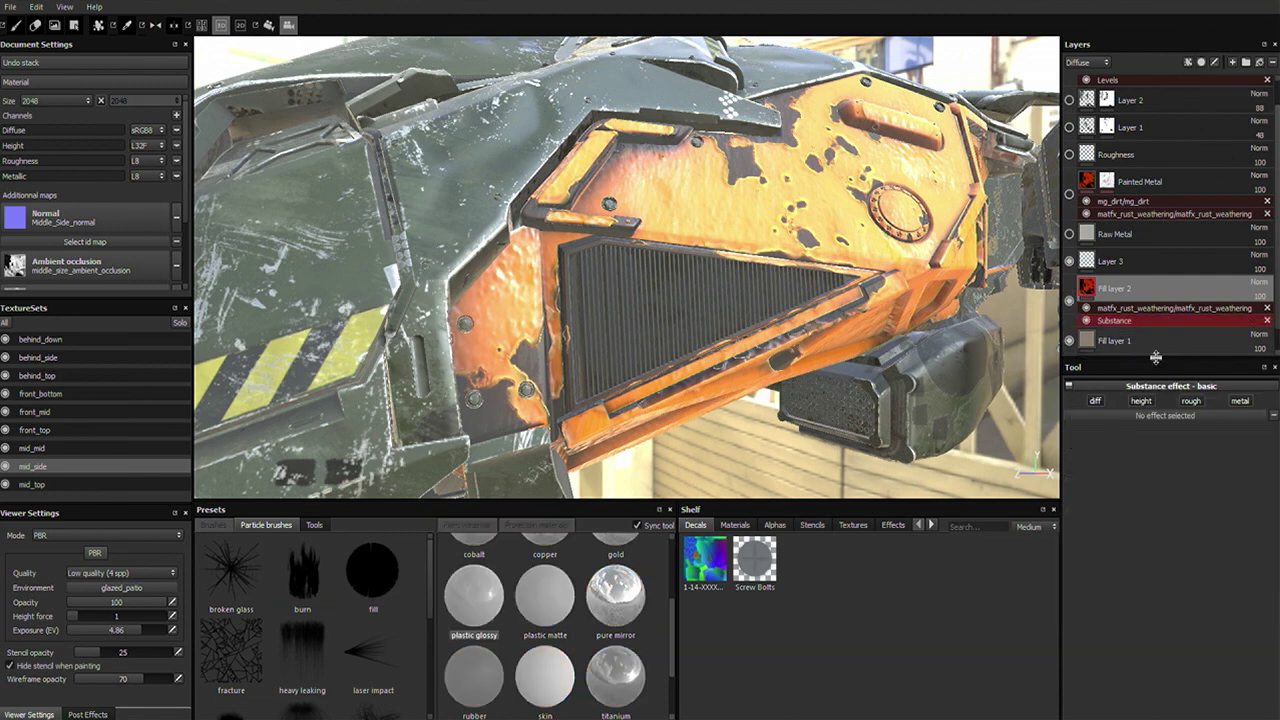
left_click(1130, 414)
scroll(1274, 530, "down", 2)
scroll(1276, 530, "down", 1)
mouse_move(1135, 547)
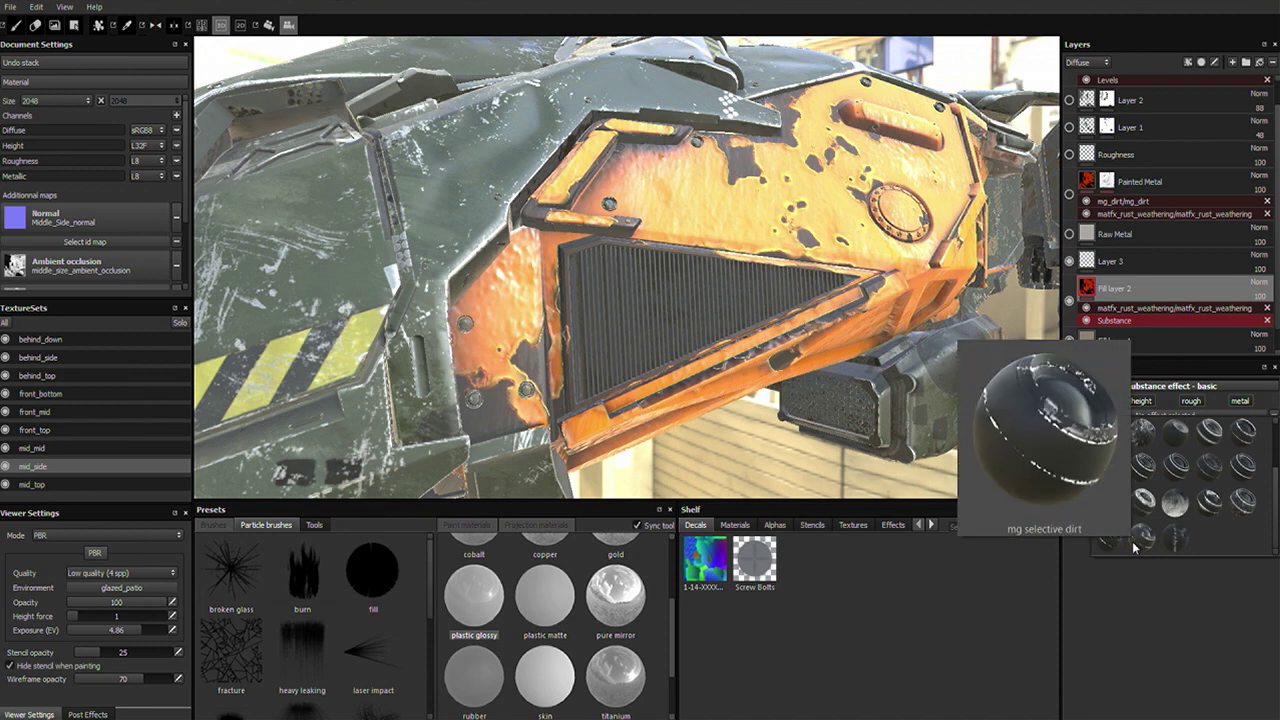
mouse_move(1136, 505)
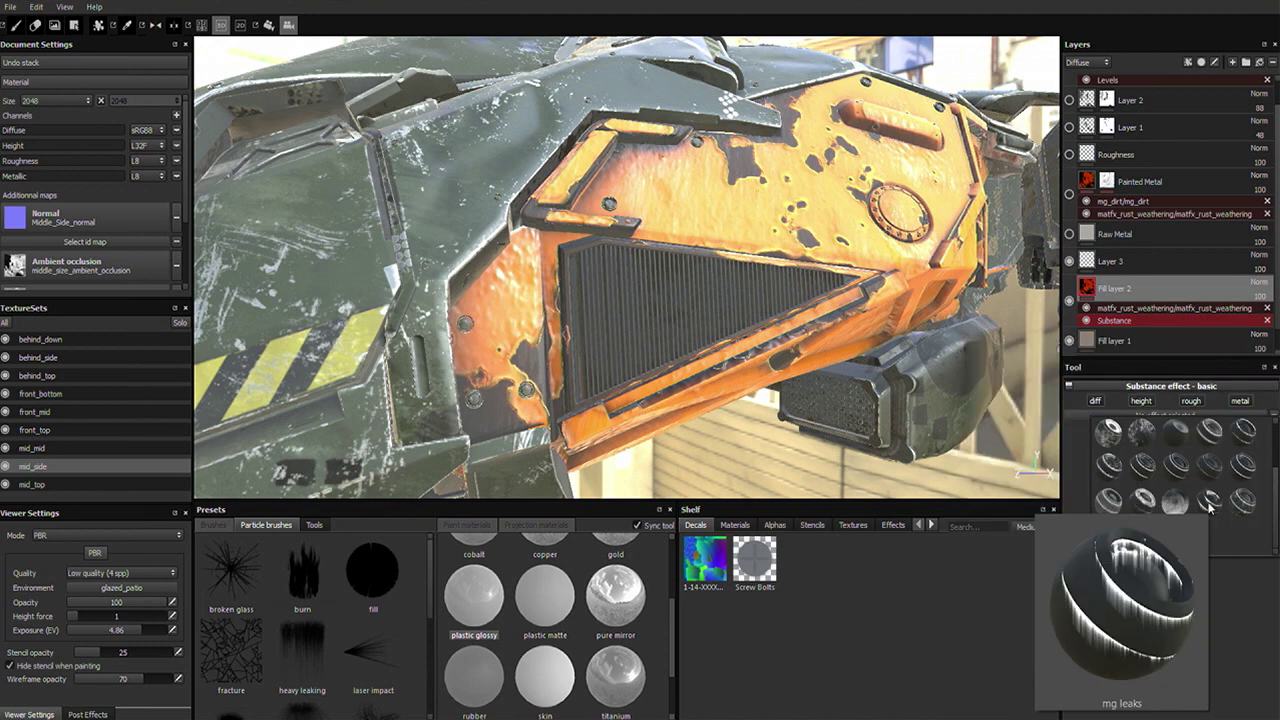
mouse_move(1249, 510)
mouse_move(1244, 474)
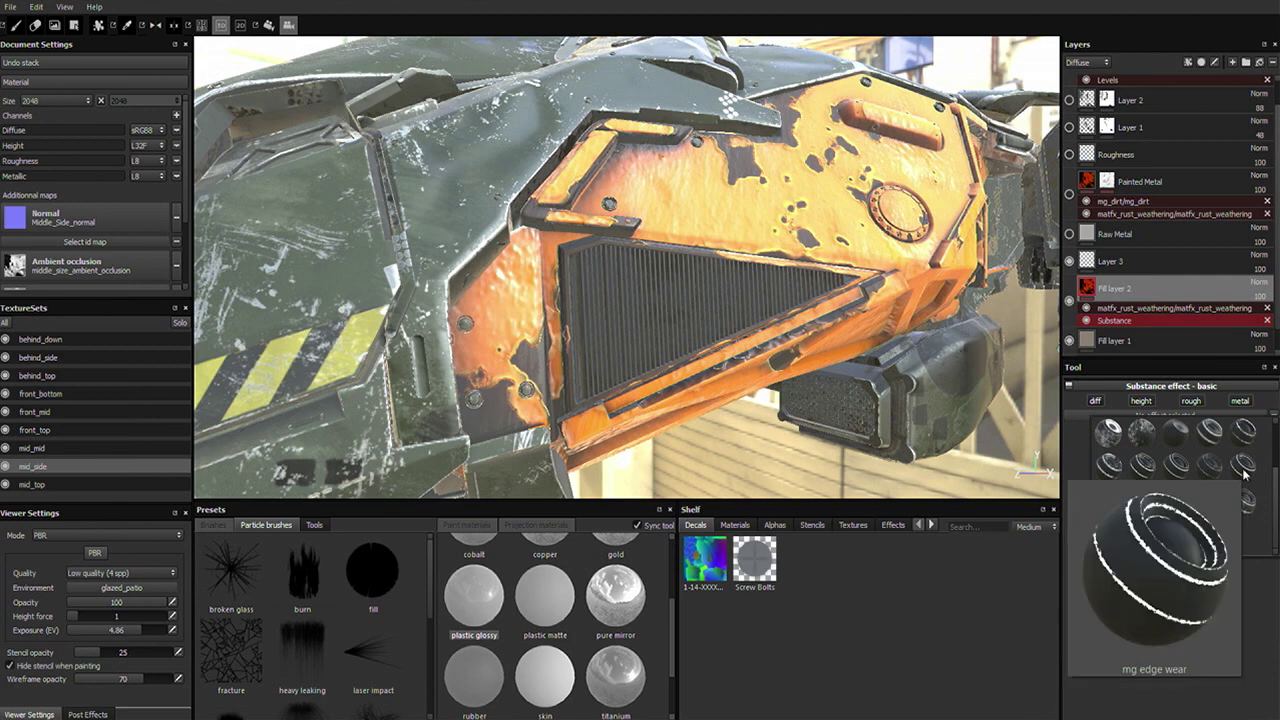
mouse_move(1170, 467)
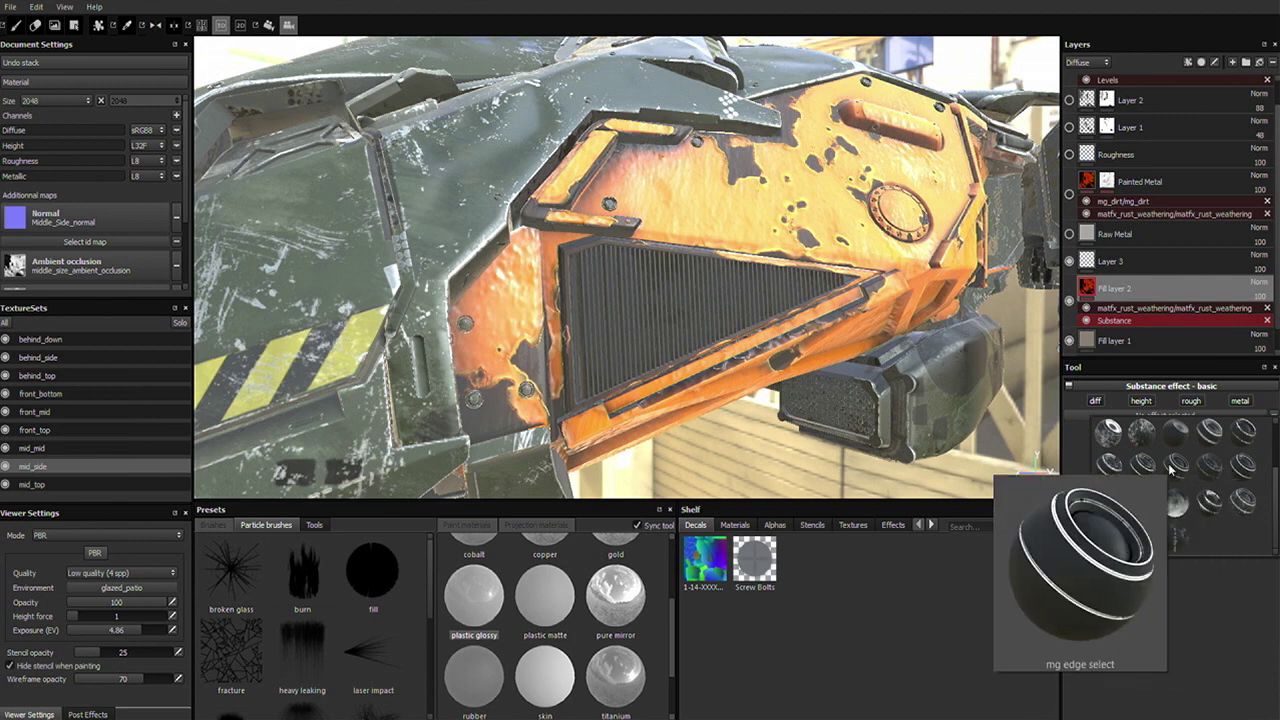
mouse_move(1111, 470)
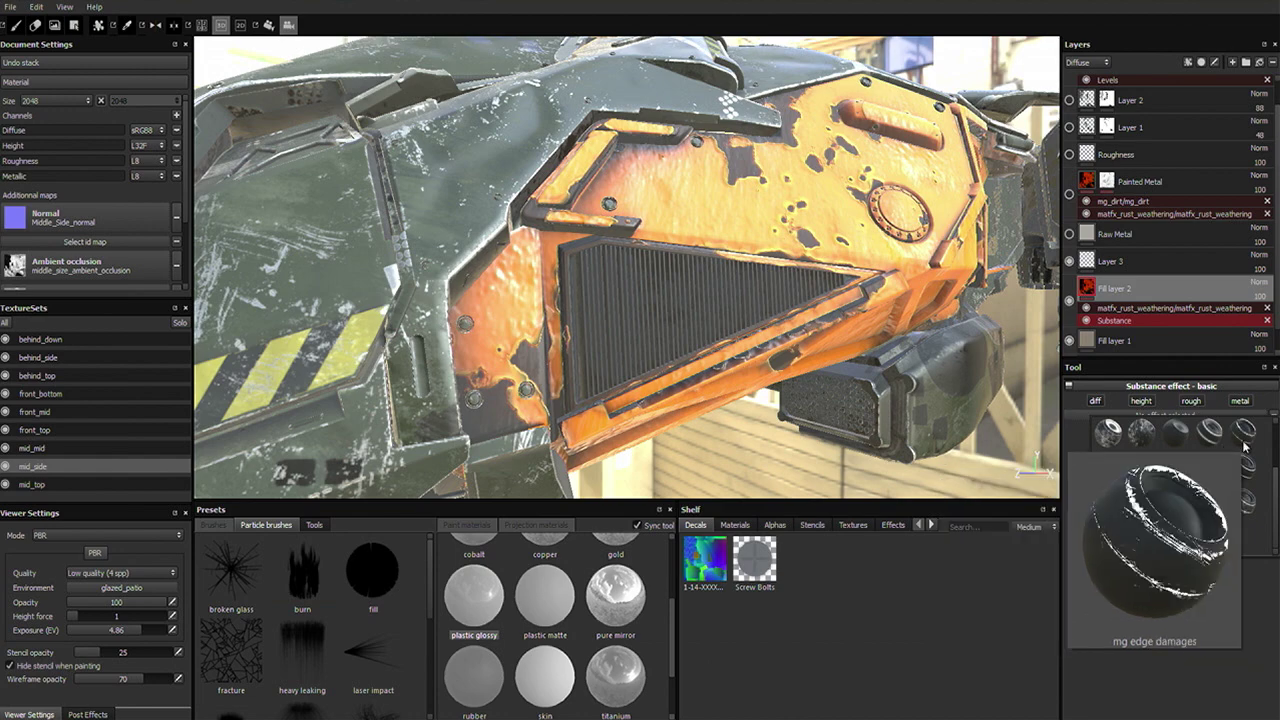
left_click(1099, 441)
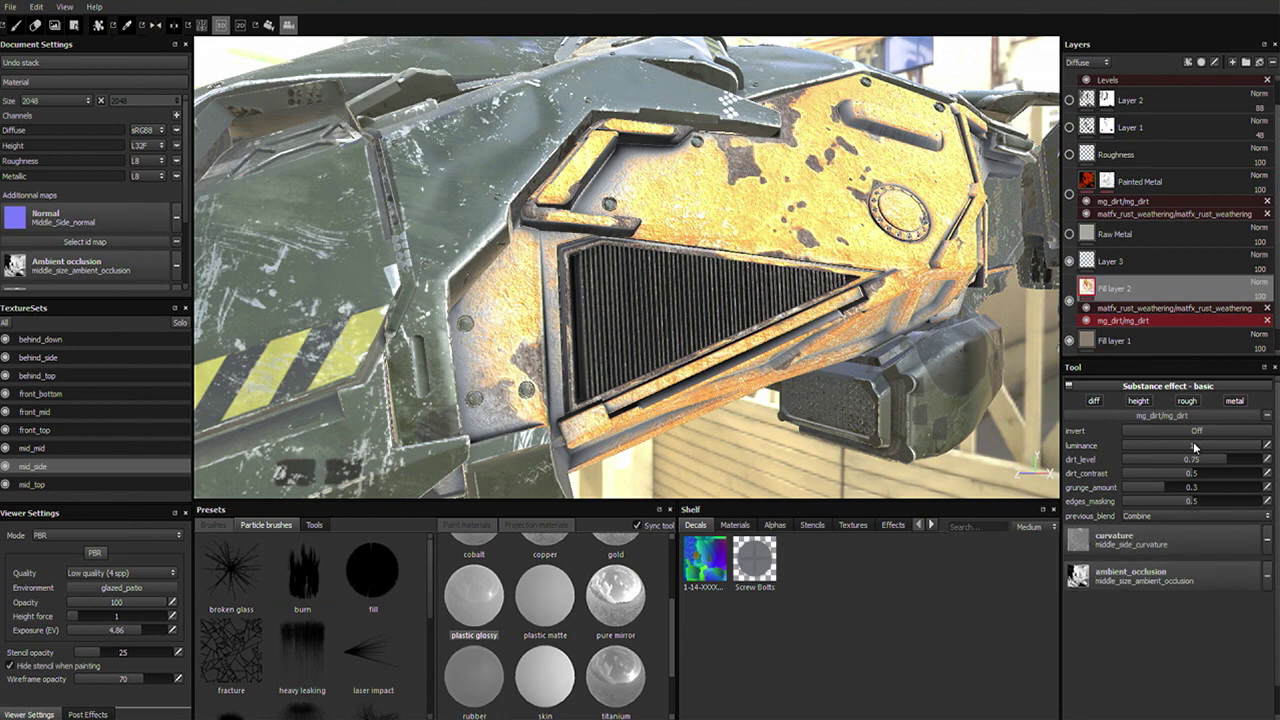
Try a luminance of 0.08 on Fill layer 2's mg dirt effect and inspect the orange panel around the vent.
left_click_drag(1242, 453, 1144, 448)
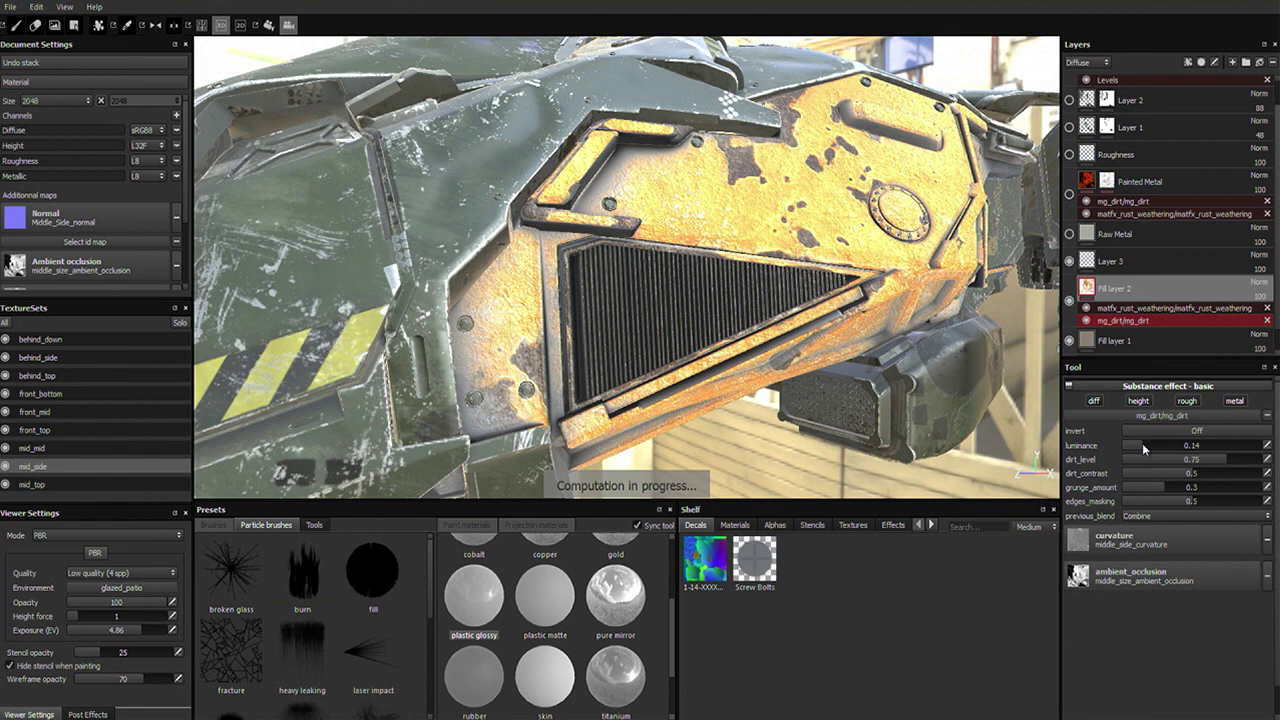
left_click_drag(1142, 443, 1135, 442)
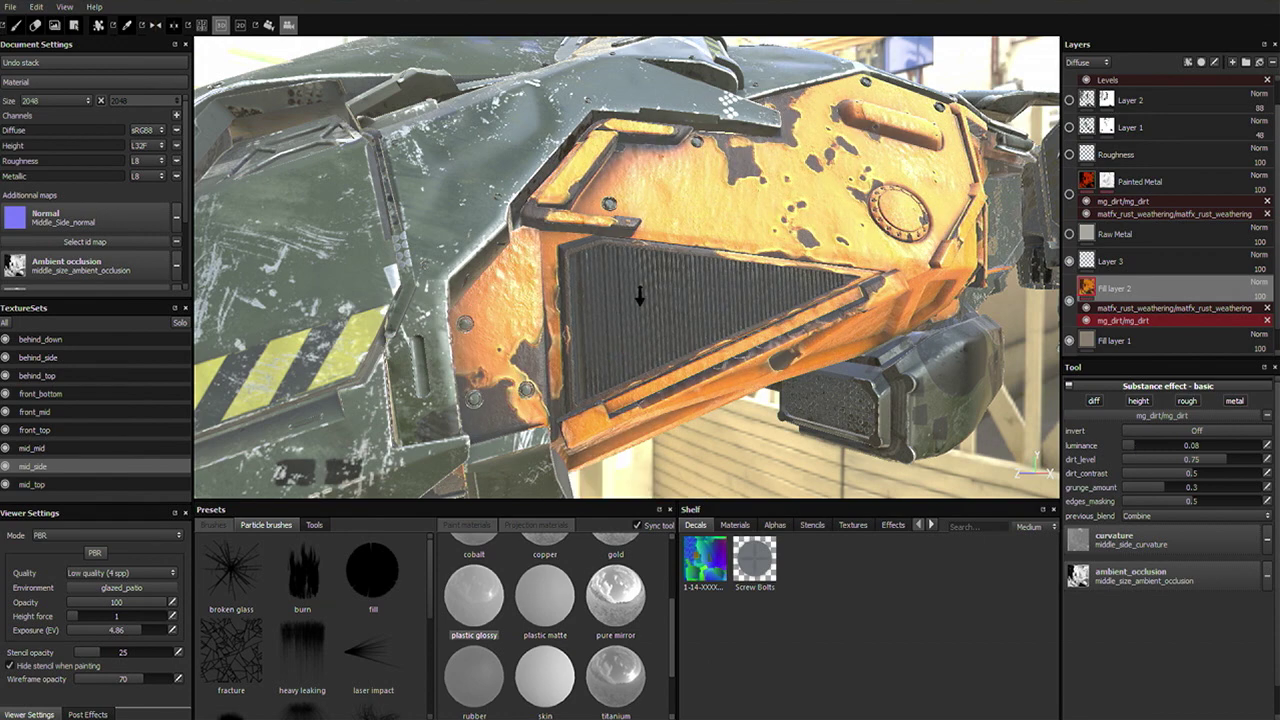
right_click_drag(640, 297, 729, 394, "alt")
middle_click_drag(729, 394, 762, 371, "alt")
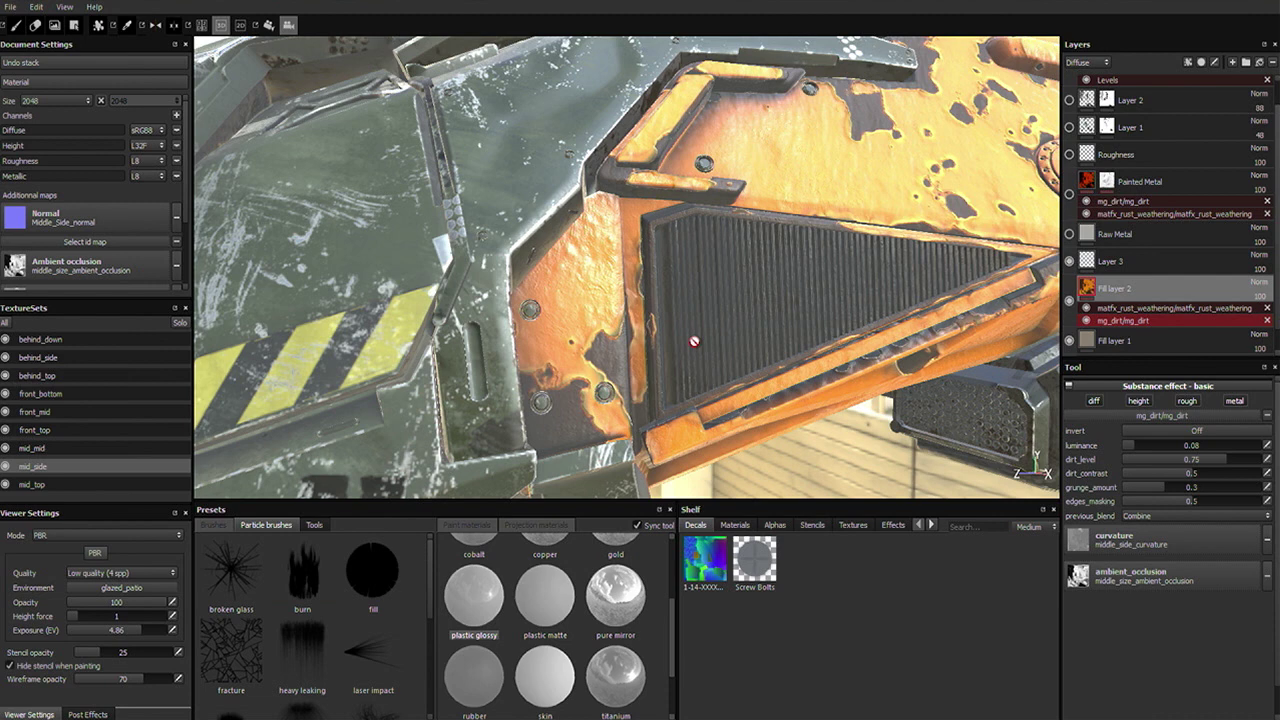
Try a dirt_level of 0.45 with luminance values of 0.05 and 0.09 on the dirt effect.
left_click(1132, 448)
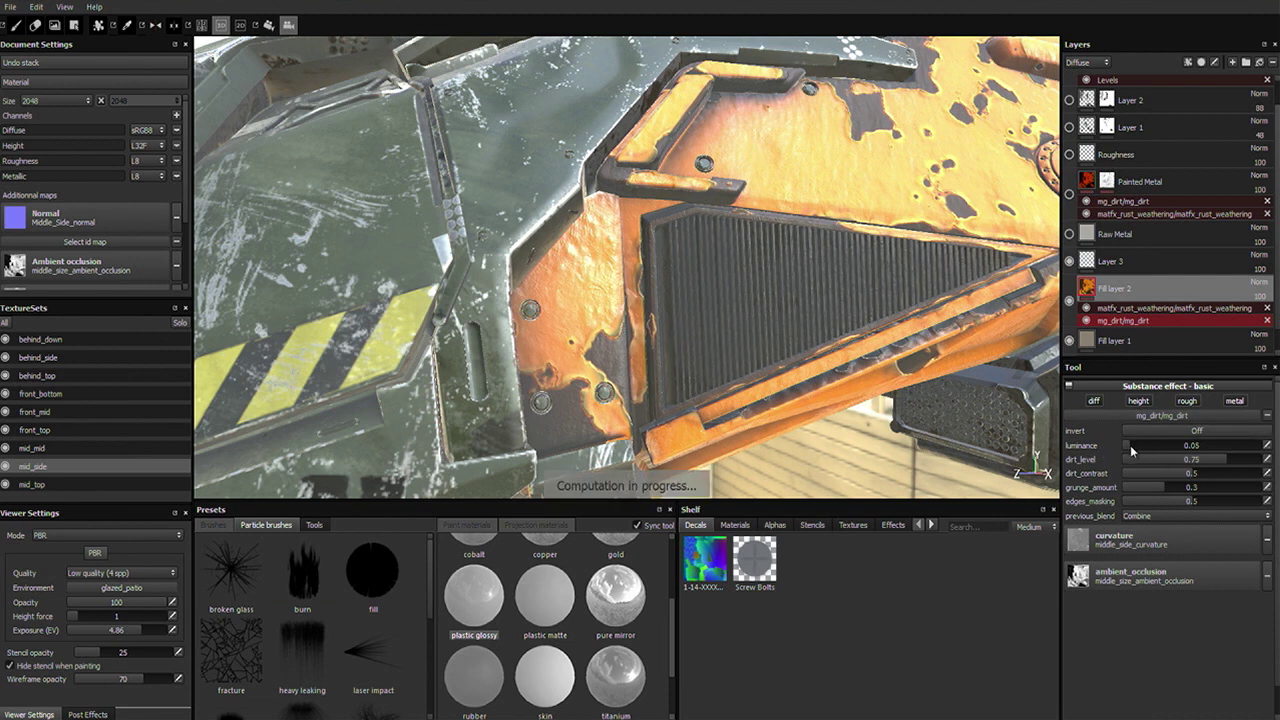
left_click_drag(1197, 459, 1186, 456)
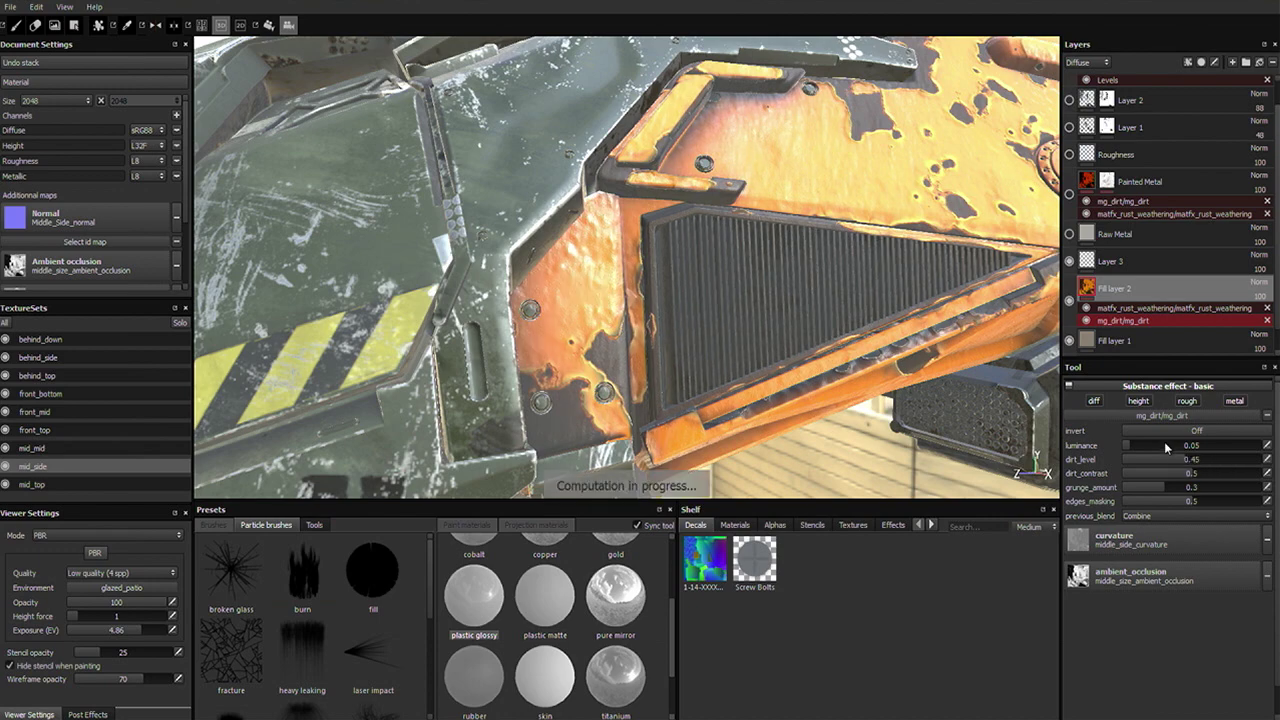
left_click_drag(763, 266, 843, 277, "alt")
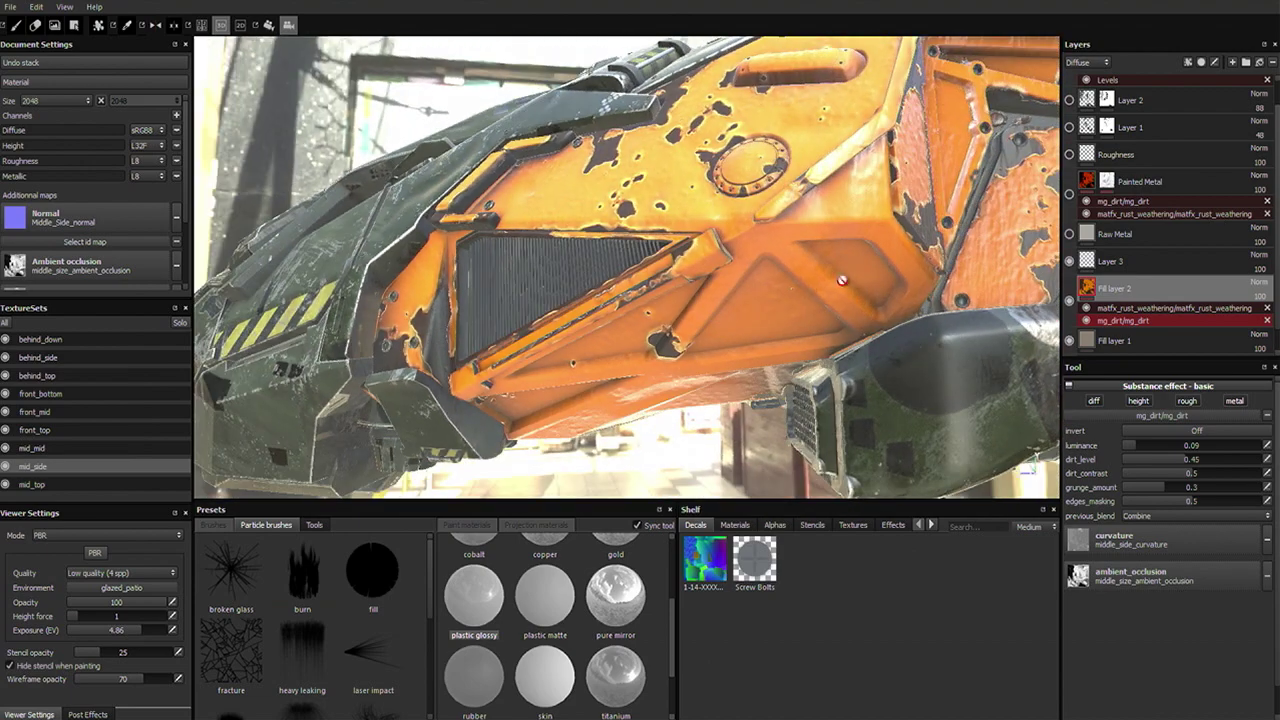
right_click_drag(843, 277, 834, 300, "alt")
Set the dirt effect's luminance to 0.13 and dirt_level to 0.75, and inspect the orange panel up close.
left_click_drag(1140, 445, 1219, 465)
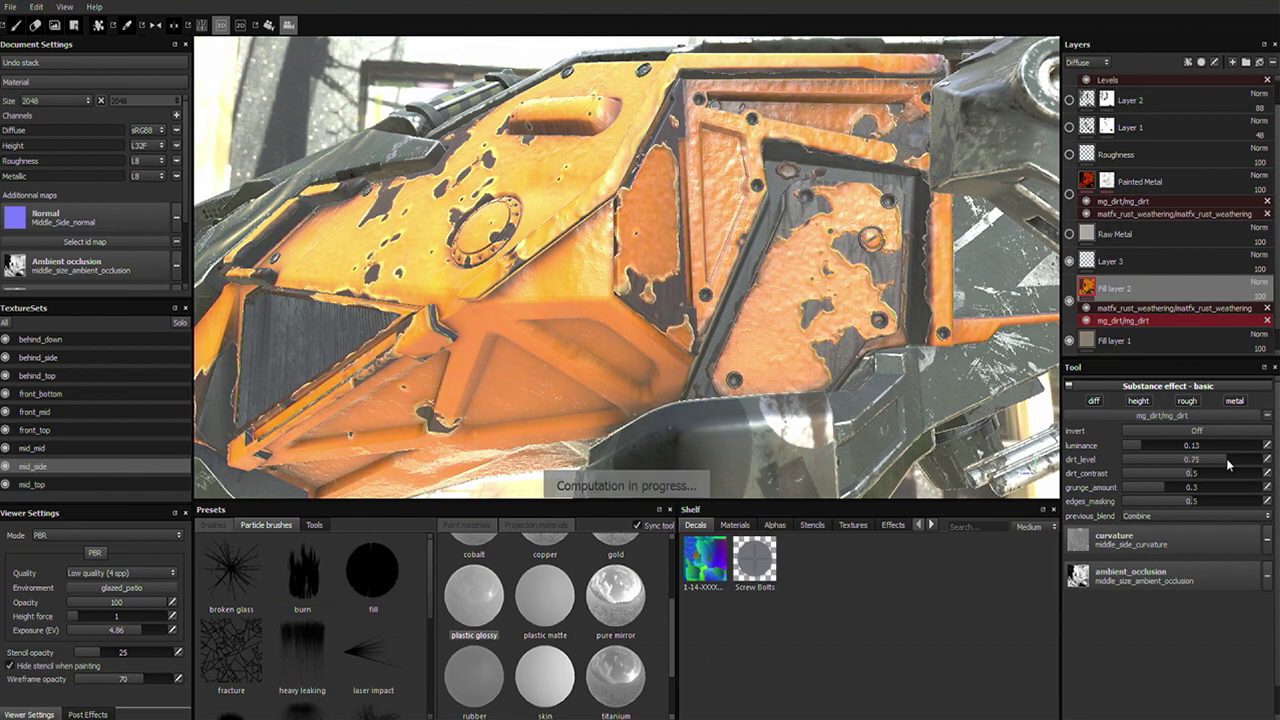
right_click_drag(556, 265, 741, 395, "alt")
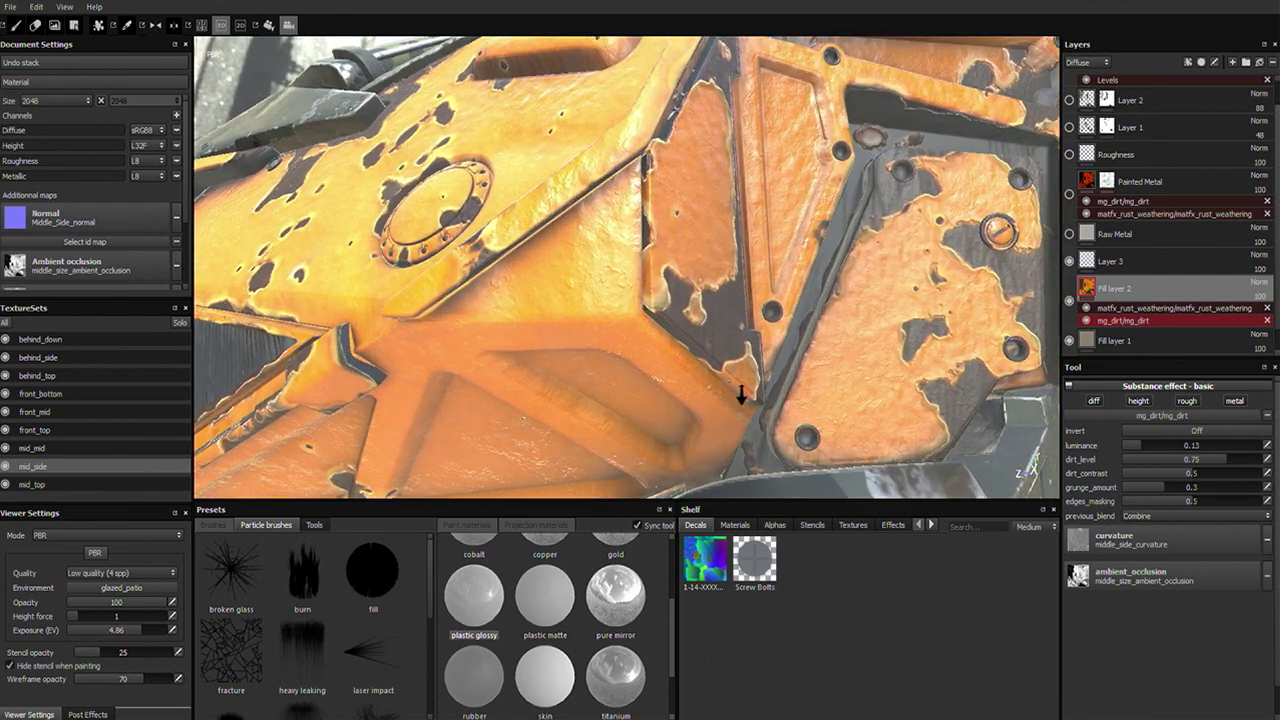
scroll(741, 395, "up", 2)
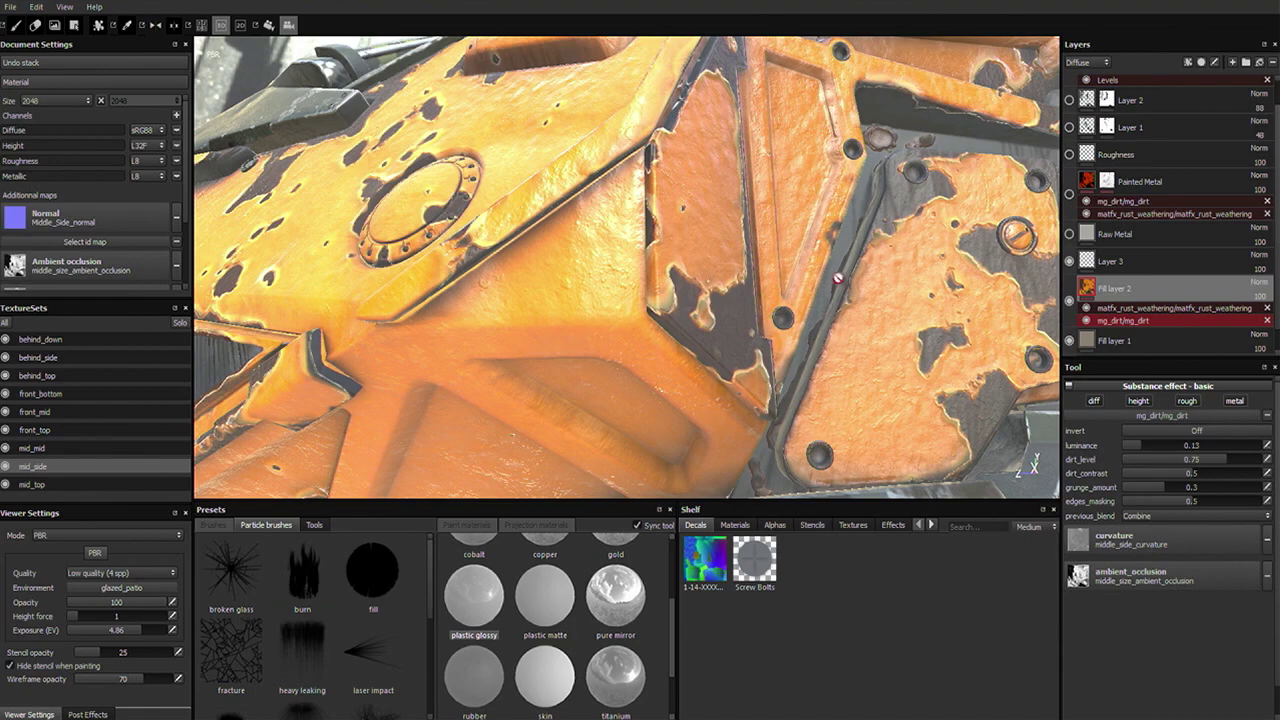
right_click_drag(741, 302, 746, 194, "alt")
left_click_drag(746, 194, 813, 277, "alt")
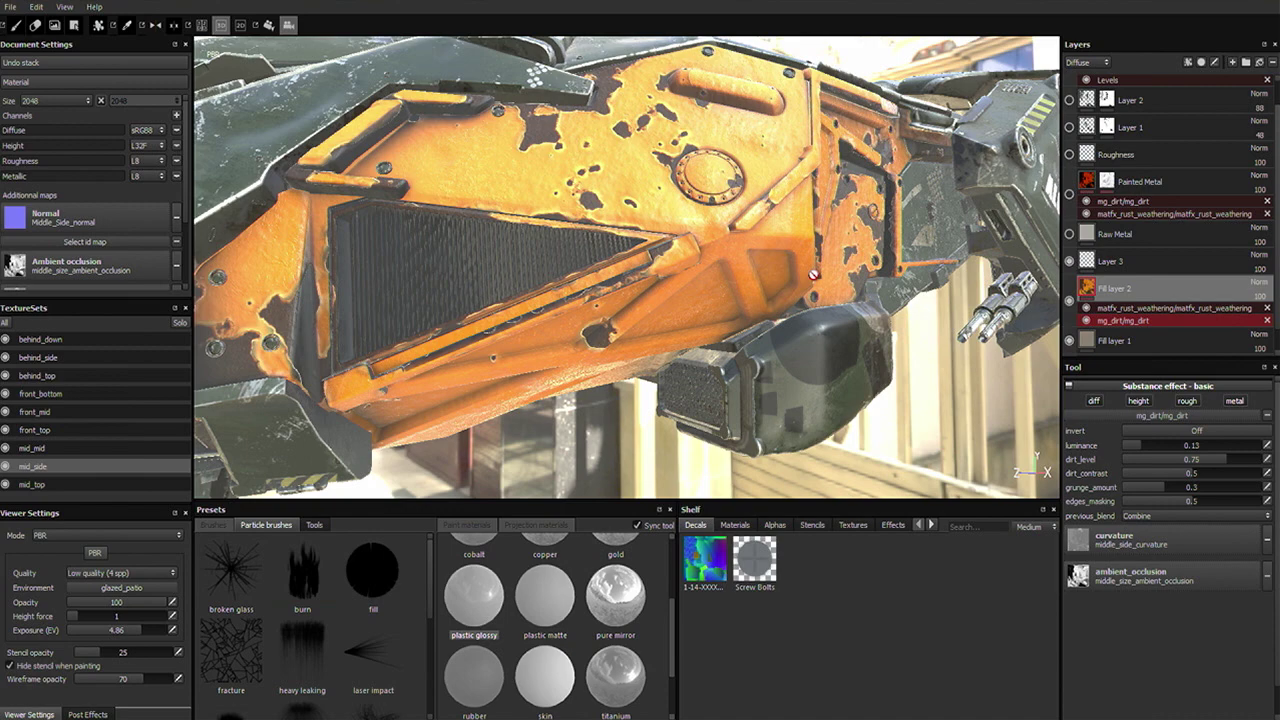
Add a black mask to Fill layer 2 and inspect the masked side panel.
left_click(1160, 288)
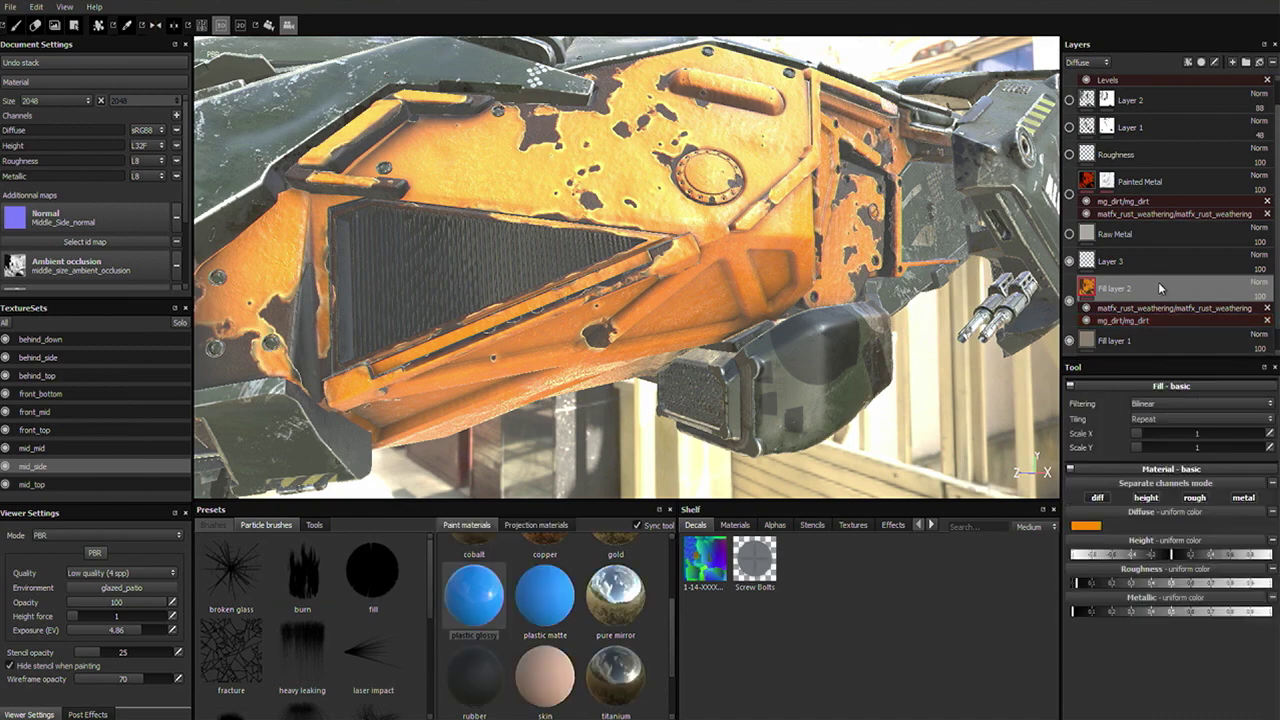
scroll(1225, 310, "down", 1)
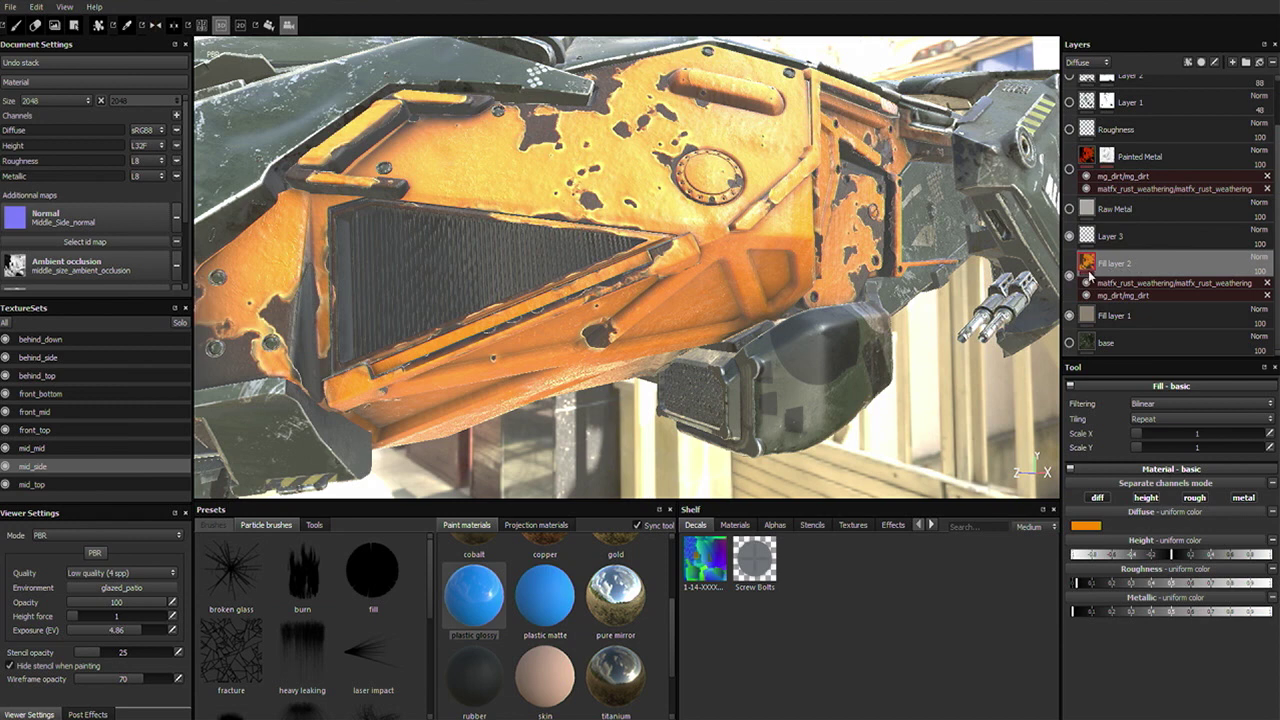
right_click(1150, 267)
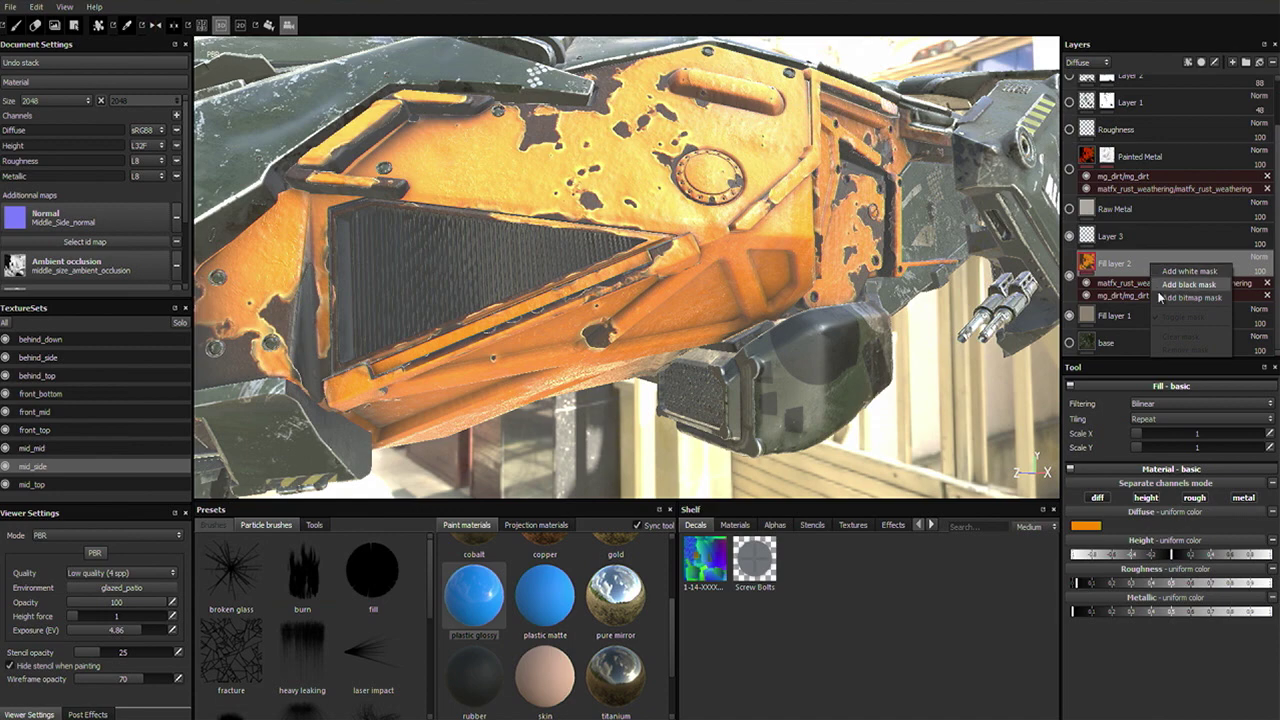
left_click(1166, 288)
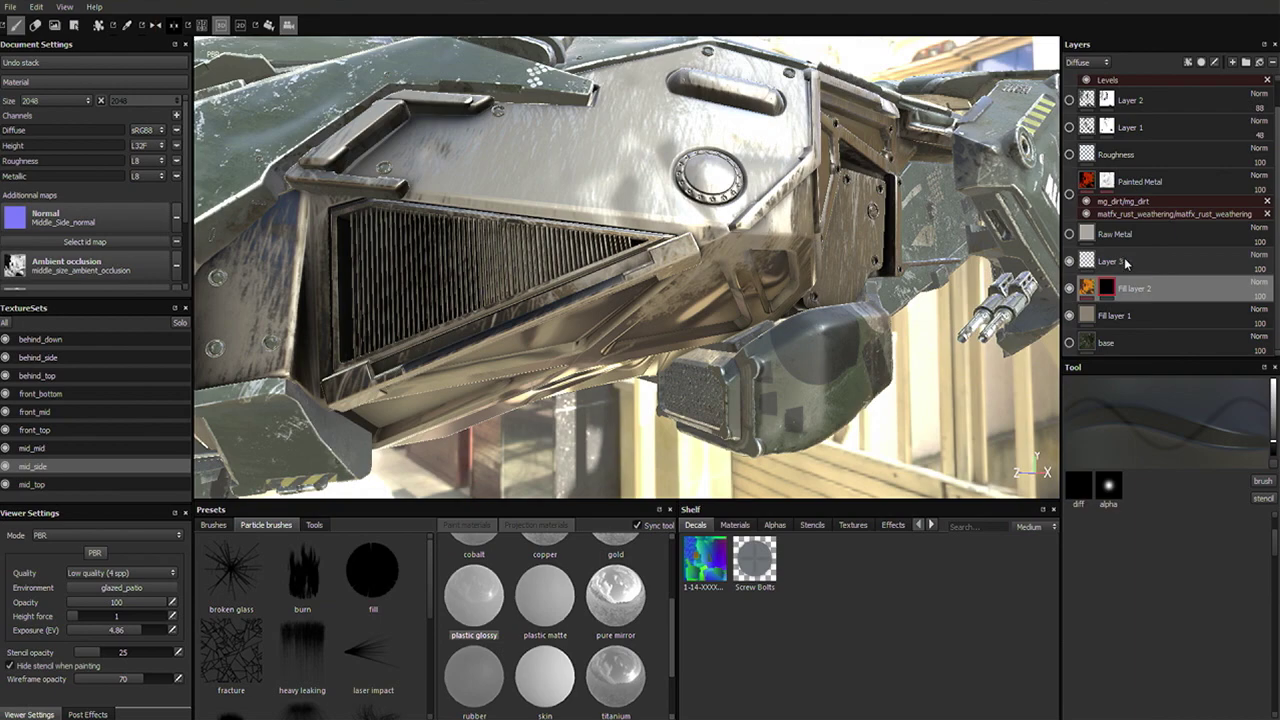
left_click_drag(717, 167, 740, 238, "alt")
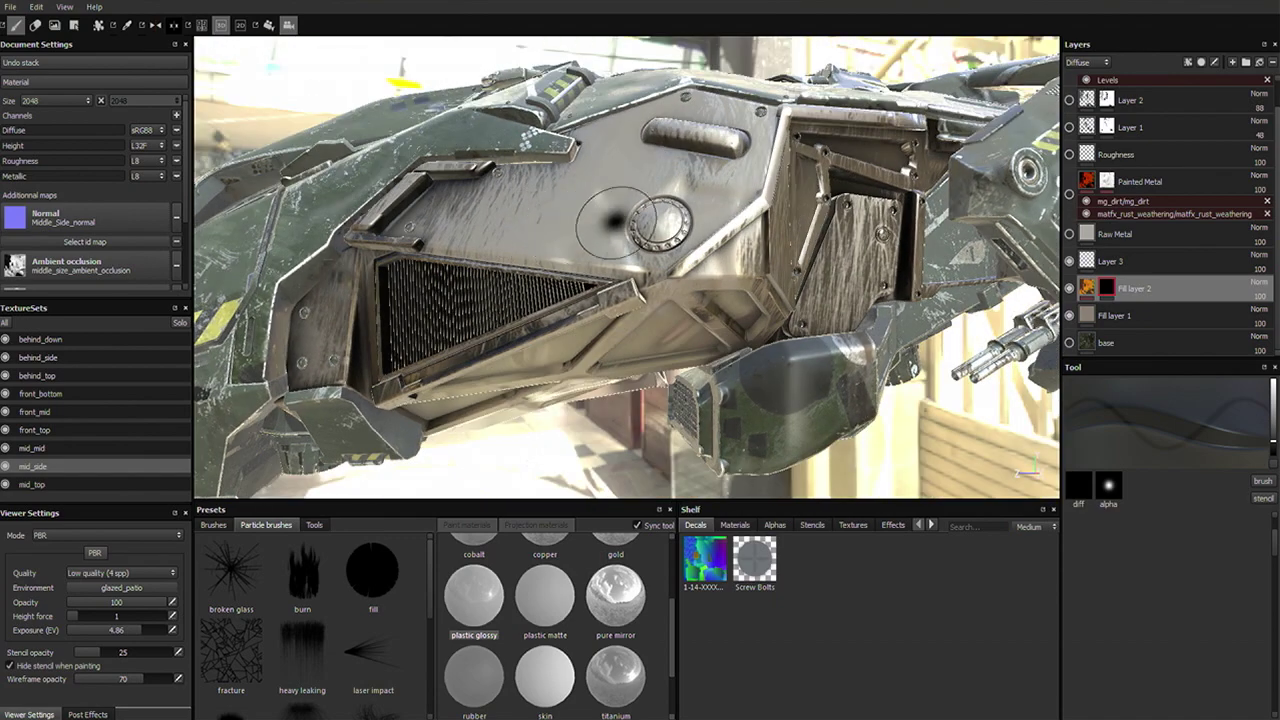
left_click_drag(798, 230, 813, 258, "alt")
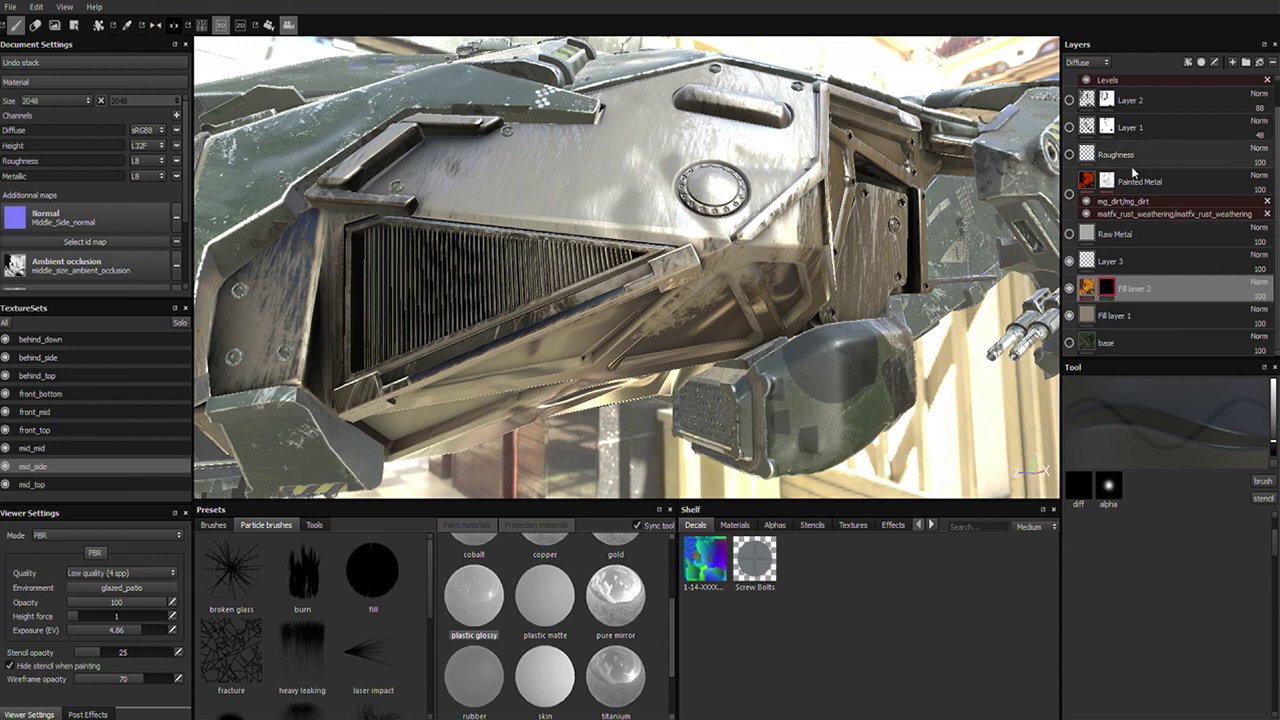
Add a Substance effect to Fill layer 2's mask and assign mg metal edge wear to it.
left_click(1189, 64)
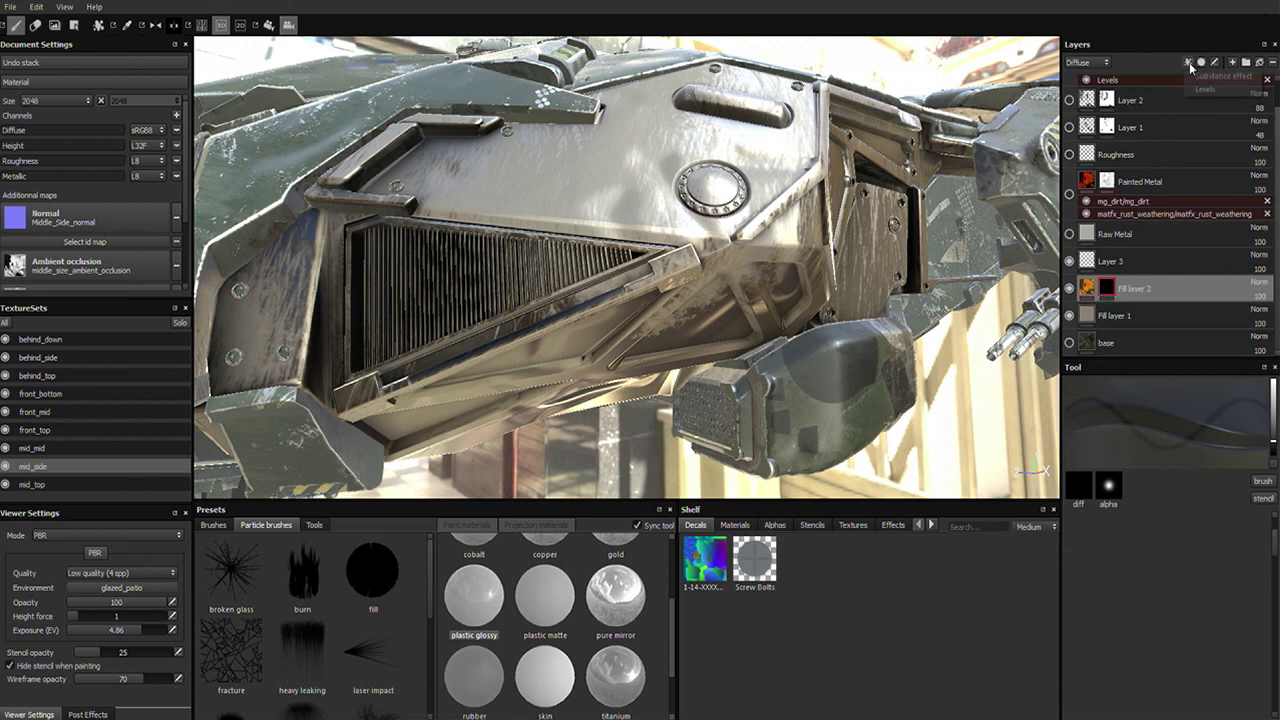
left_click(1200, 76)
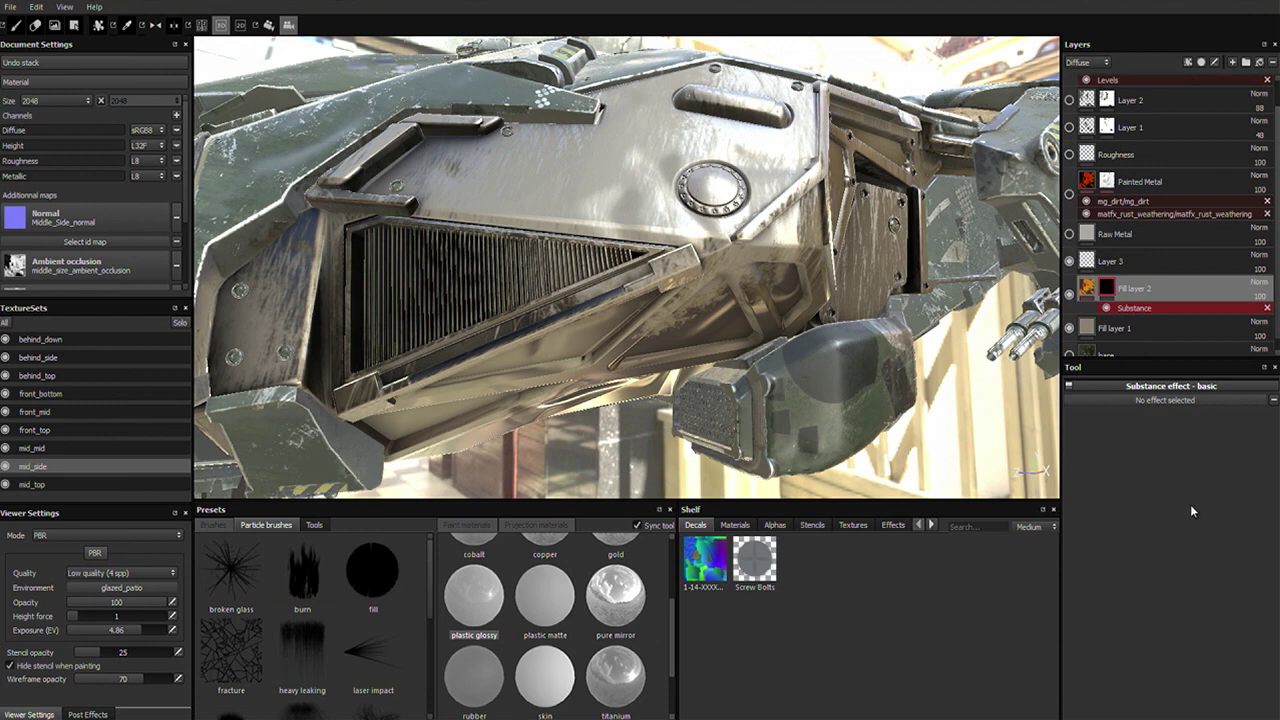
left_click(1163, 399)
scroll(1258, 530, "down", 2)
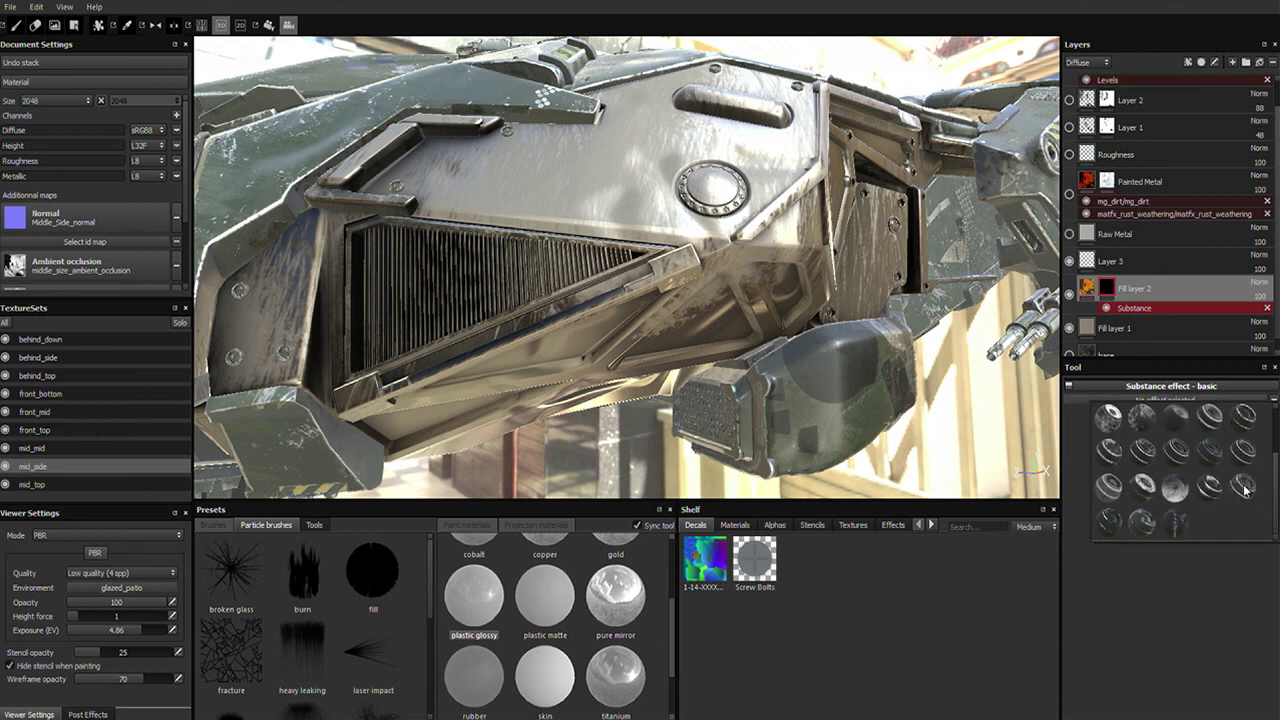
mouse_move(1245, 488)
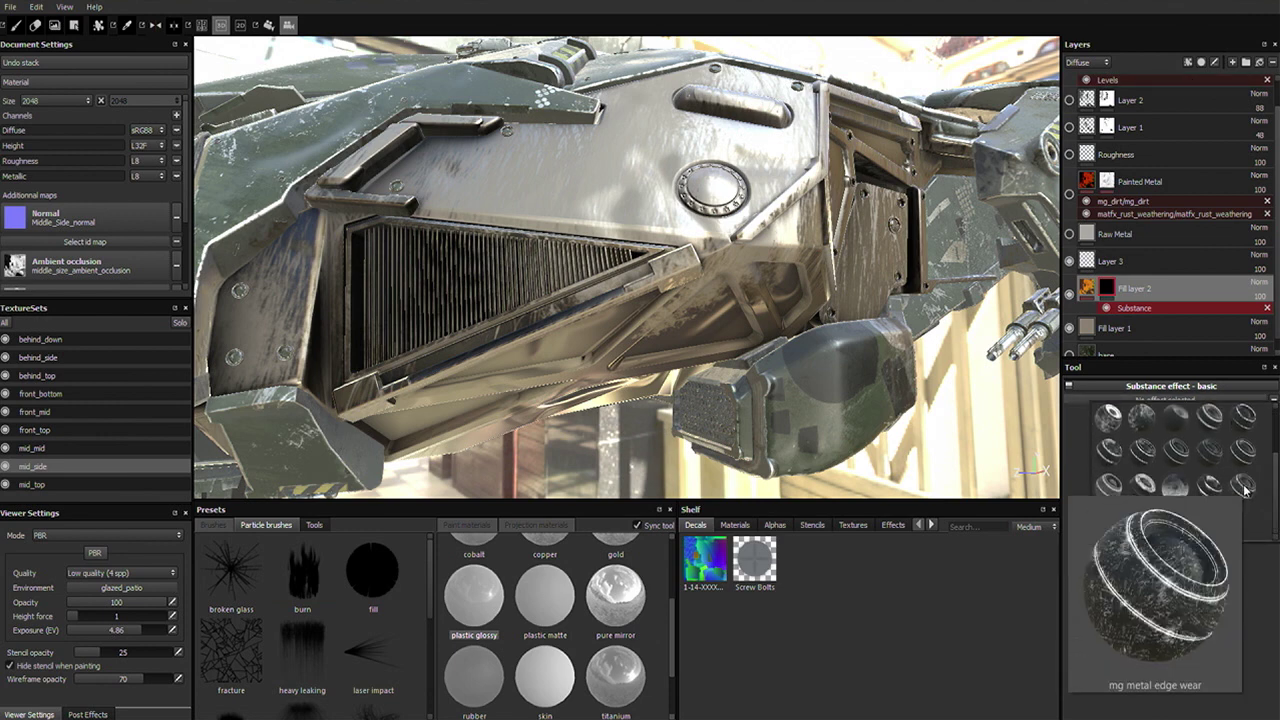
left_click(1245, 488)
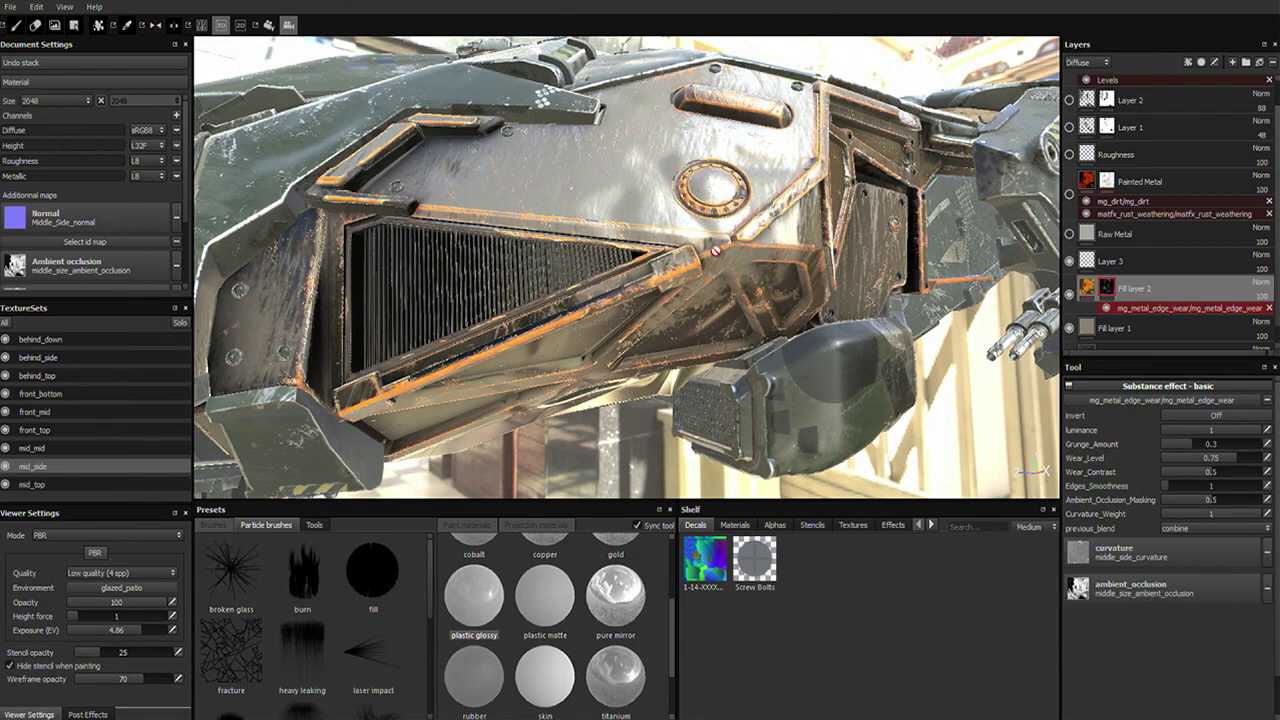
Turn on invert in the metal edge wear effect on Fill layer 2's mask.
mouse_move(736, 233)
left_mouse_down("alt")
mouse_move(703, 185)
mouse_move(749, 255)
left_mouse_up("alt")
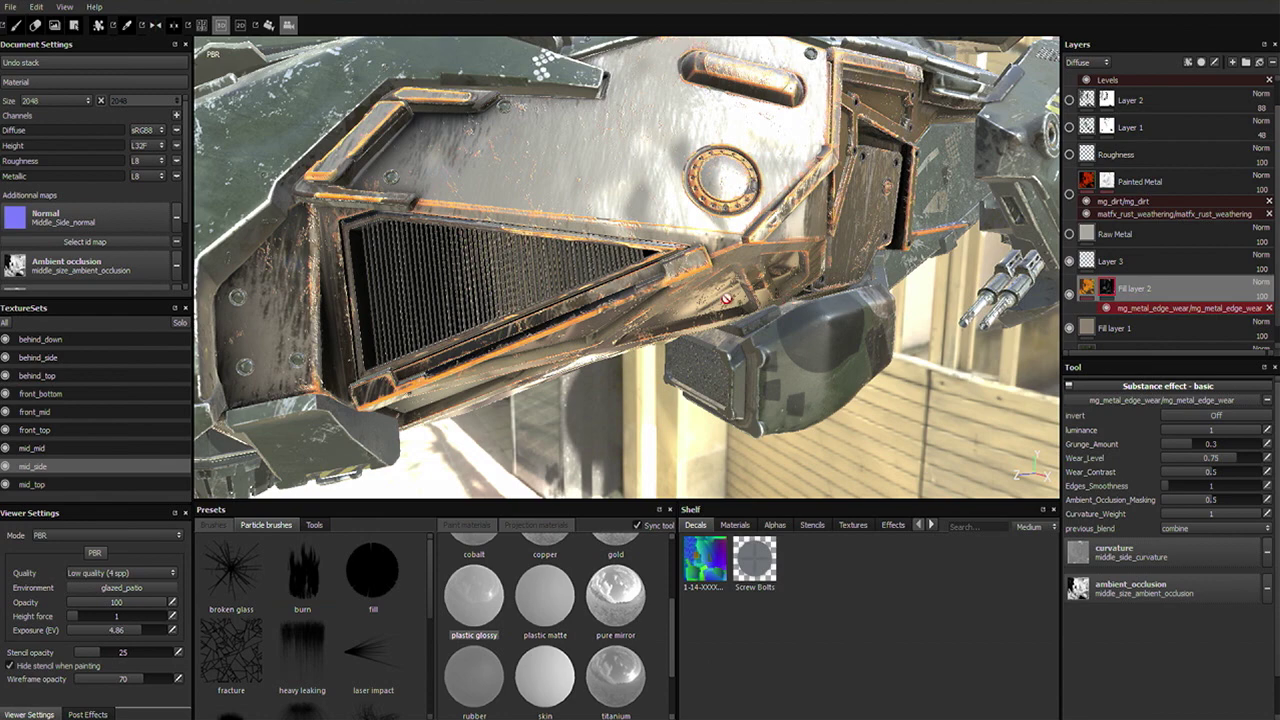
left_click(1216, 415)
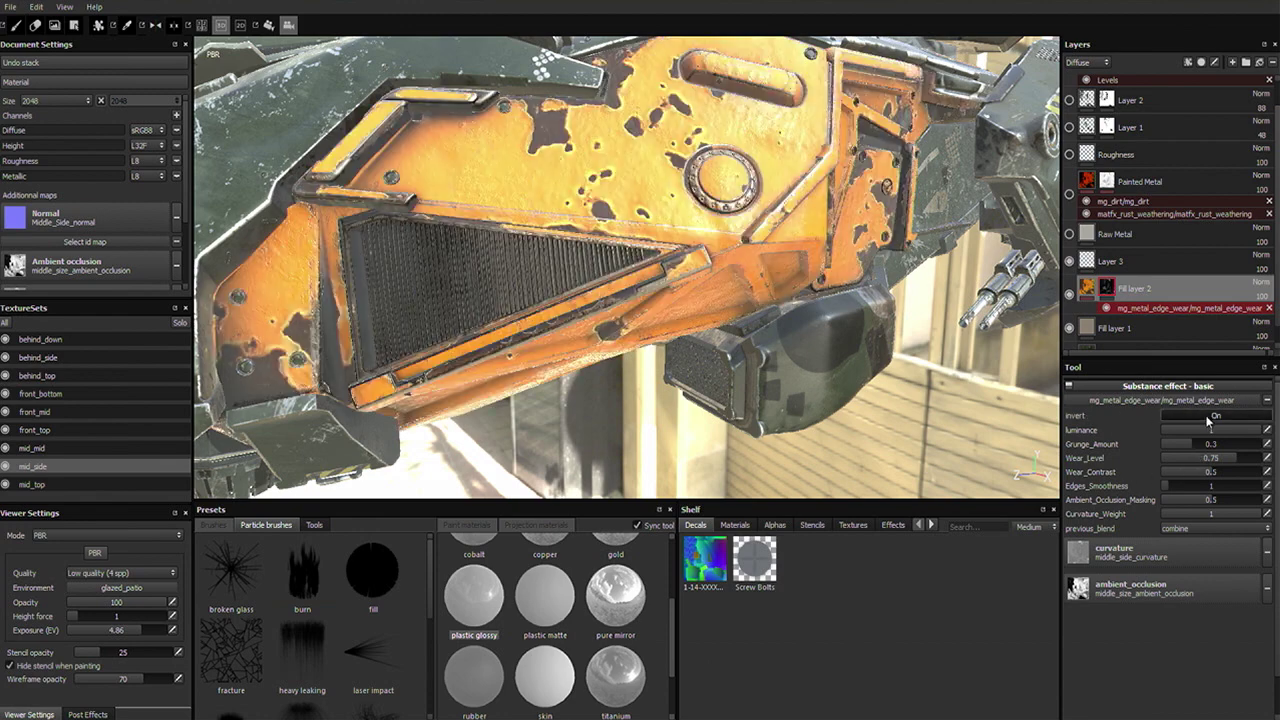
scroll(784, 212, "up", 1)
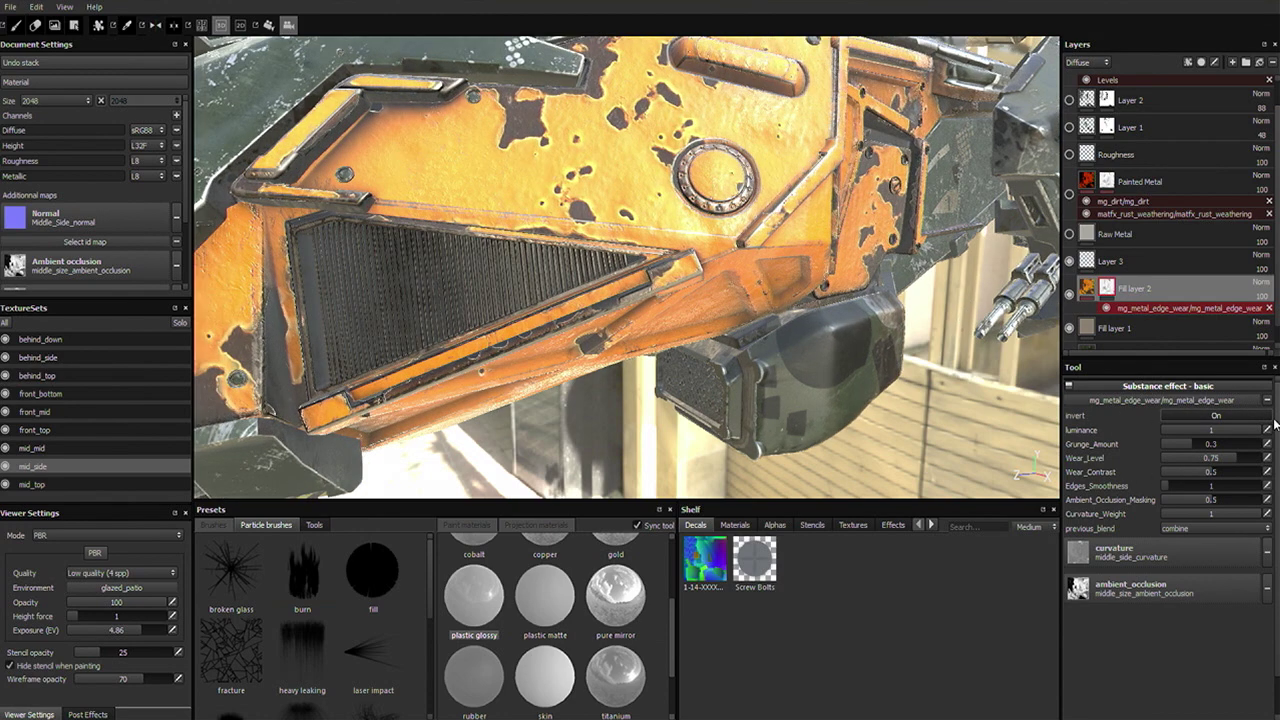
Try a Grunge_Amount of 0.55 on the metal edge wear effect and inspect the paint wear around the round hatch.
left_click_drag(1194, 445, 1218, 447)
scroll(795, 336, "up", 1)
left_click_drag(795, 335, 680, 285, "alt")
middle_click_drag(680, 285, 745, 322, "alt")
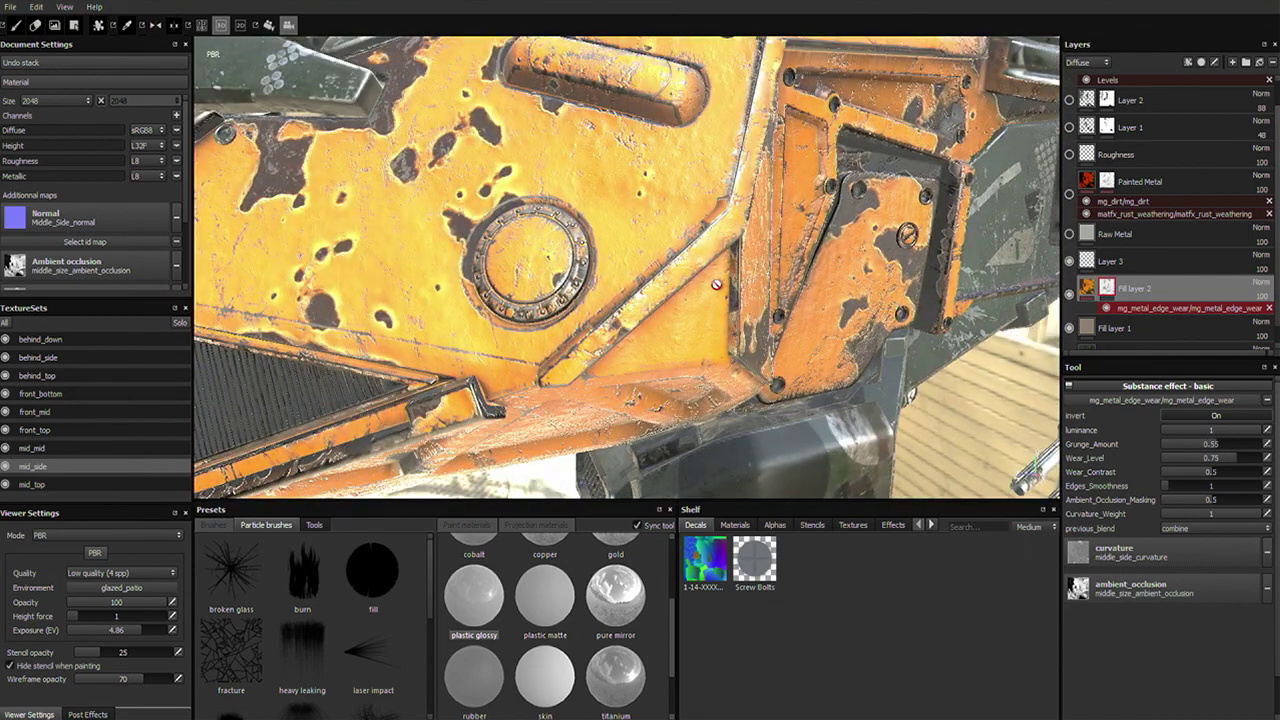
left_click_drag(717, 285, 680, 220, "alt")
middle_click_drag(680, 220, 700, 262, "alt")
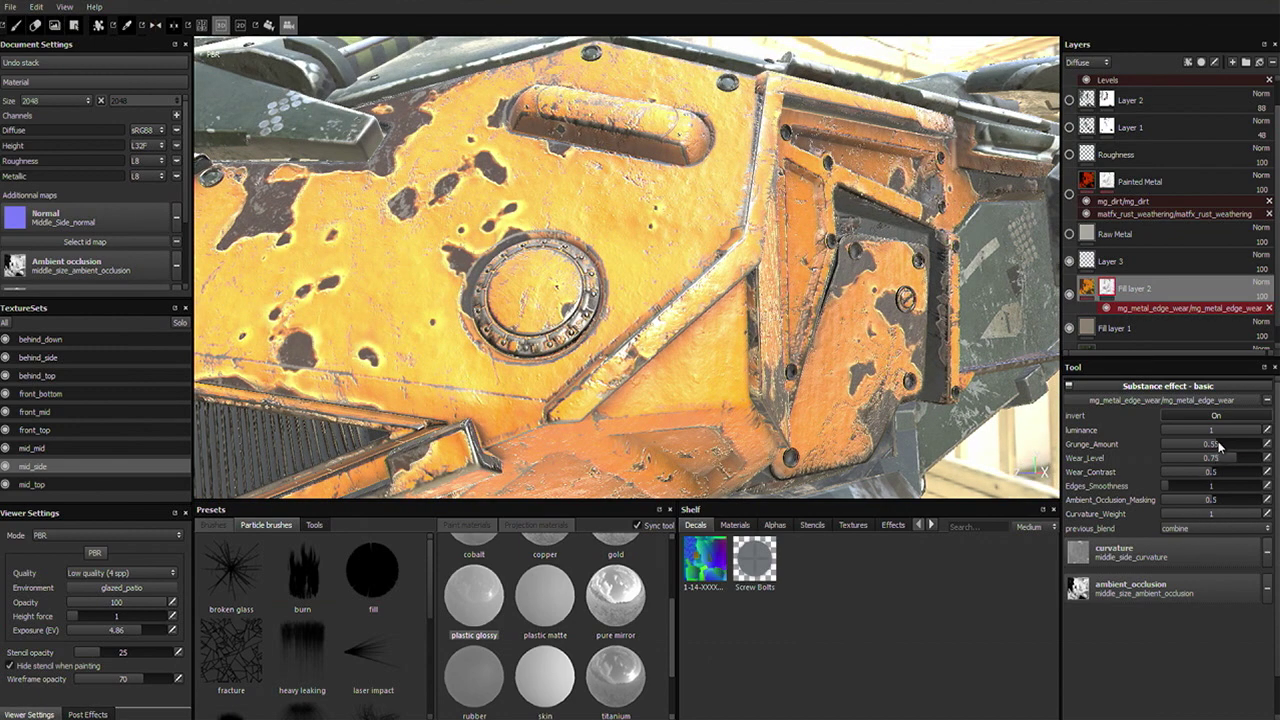
Try a Grunge_Amount of 0.75 on the metal edge wear effect and inspect the scratched paint on the lower panel.
left_click_drag(1224, 443, 1237, 451)
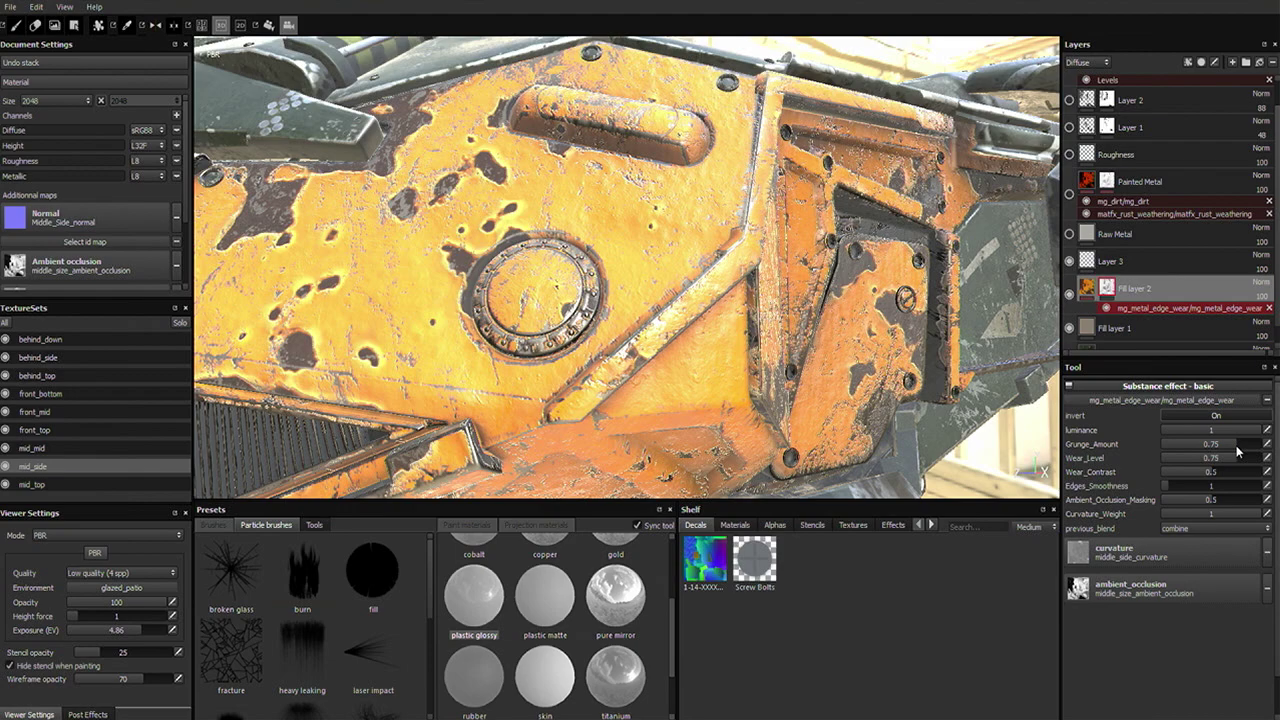
left_click_drag(686, 266, 660, 265, "alt")
left_click_drag(686, 306, 600, 263, "alt")
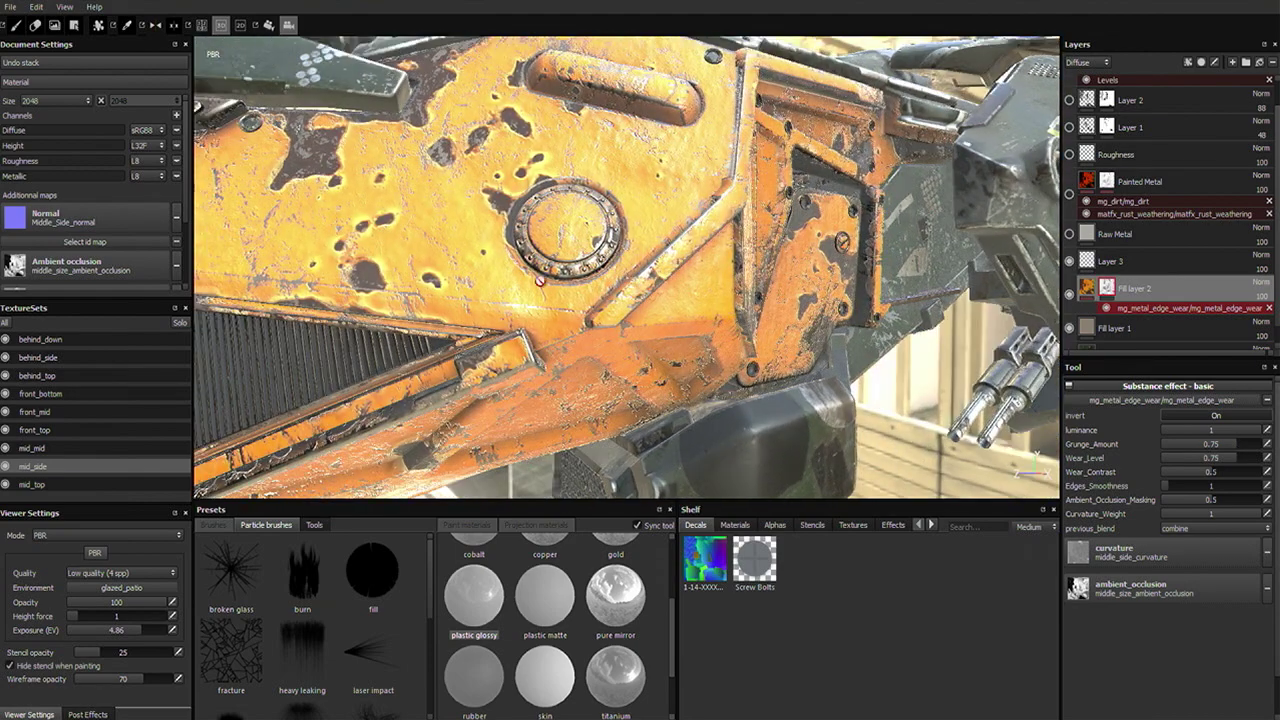
right_click_drag(539, 281, 640, 343, "alt")
middle_click_drag(640, 343, 571, 223, "alt")
right_click_drag(571, 223, 547, 270, "alt")
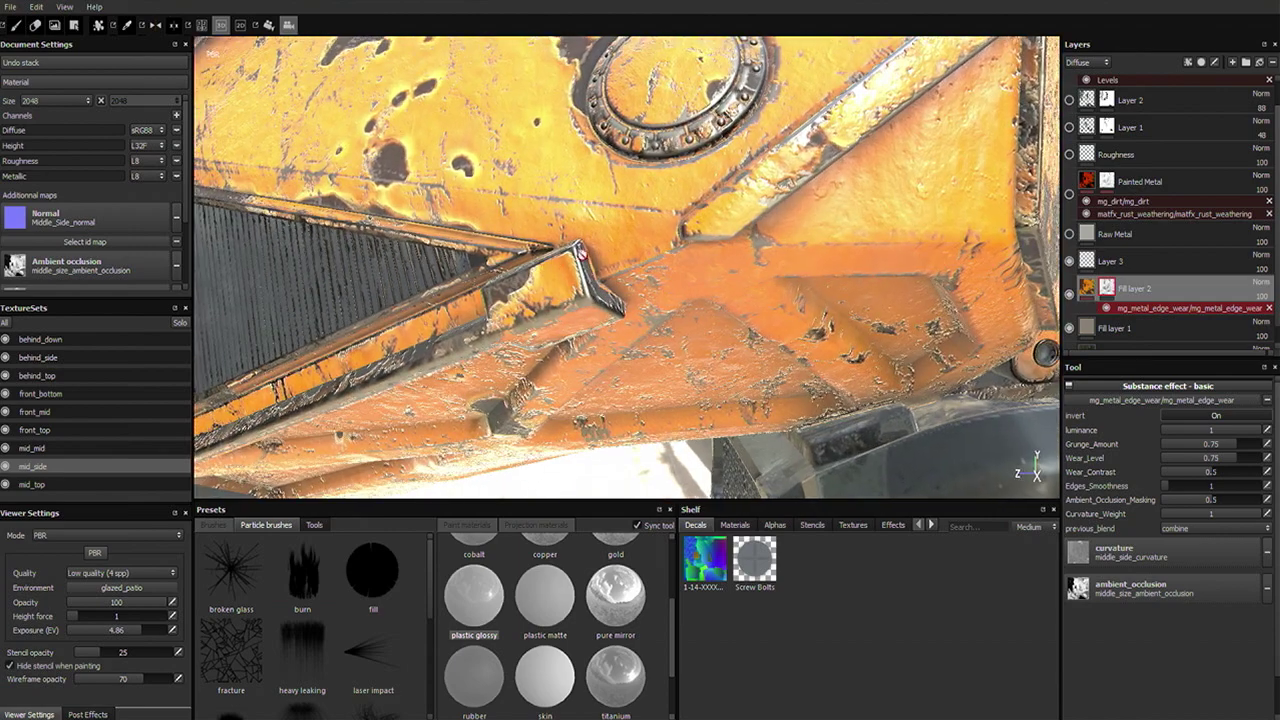
left_click_drag(777, 238, 654, 203, "alt")
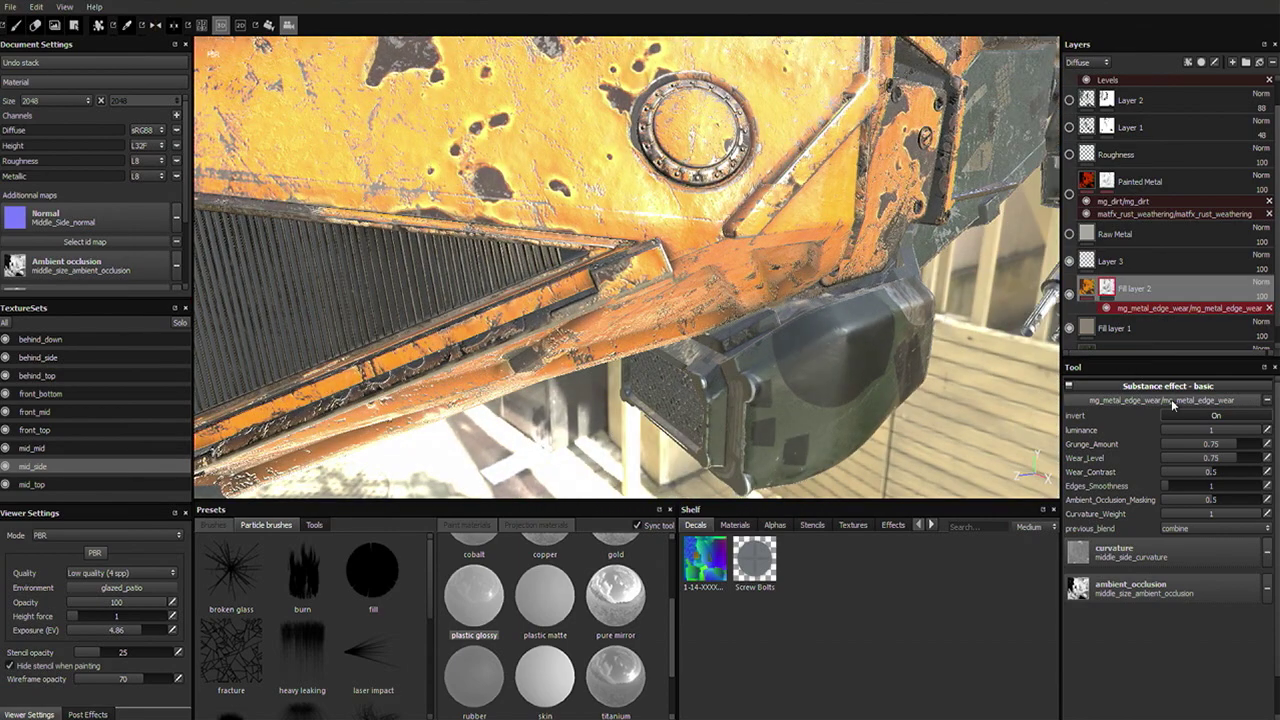
Set the metal edge wear effect's Grunge_Amount to 0.42 and check the result across the side panel.
left_click_drag(1232, 452, 1204, 443)
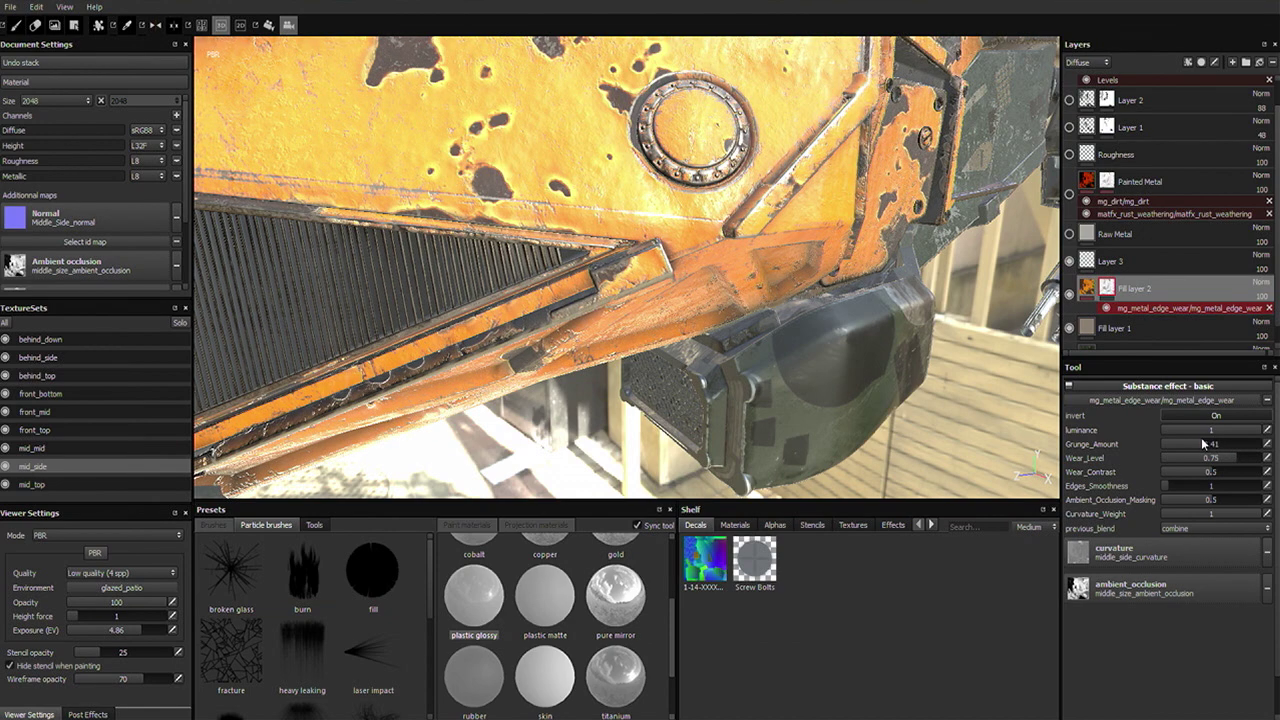
right_click_drag(757, 252, 435, 272, "alt")
left_click_drag(435, 272, 646, 223, "alt")
right_click_drag(646, 223, 820, 298, "alt")
Compare the effect stacks on Fill layer 2's material and mask, and select Layer 3.
scroll(1276, 300, "down", 2)
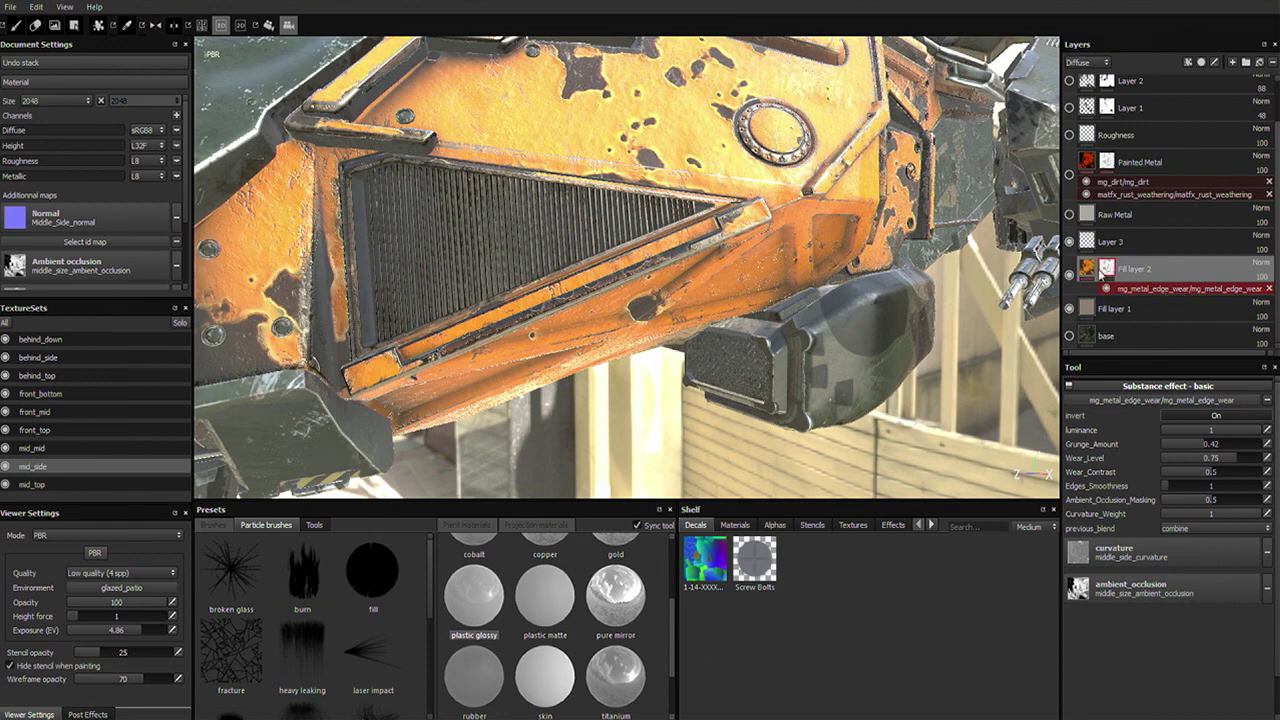
left_click(1088, 268)
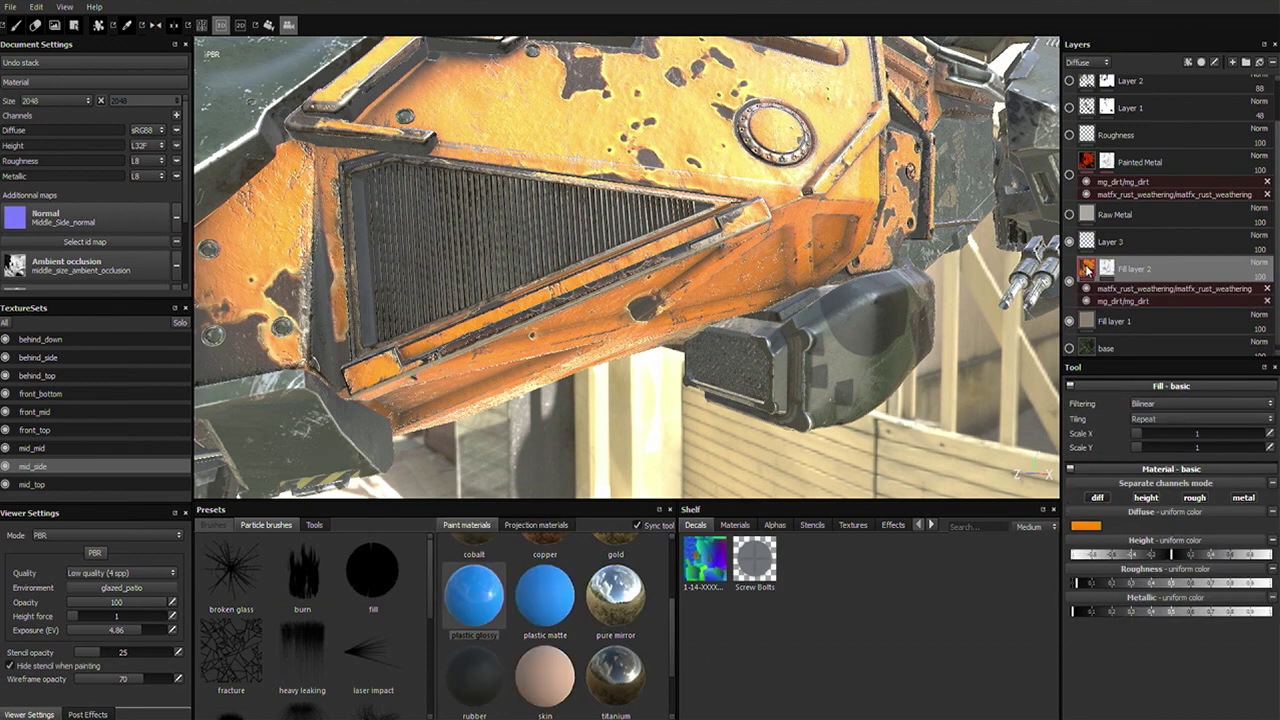
mouse_move(1087, 268)
left_click(1107, 271)
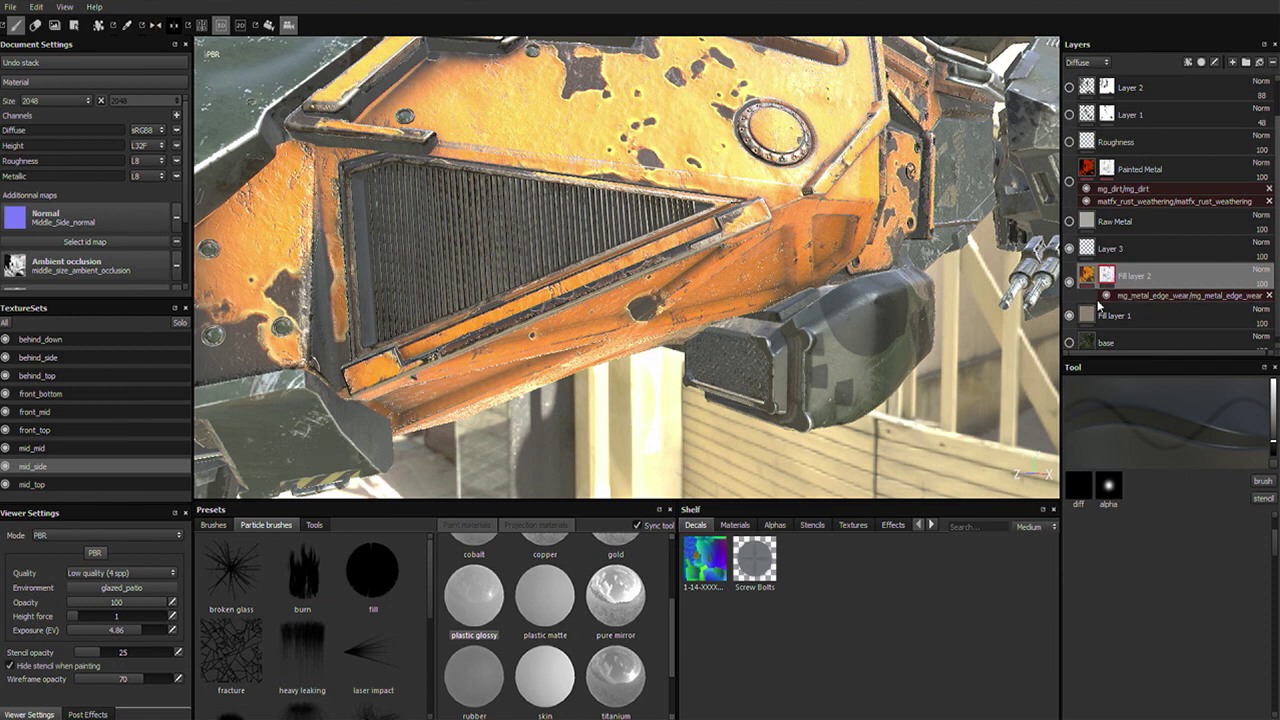
left_click(1163, 248)
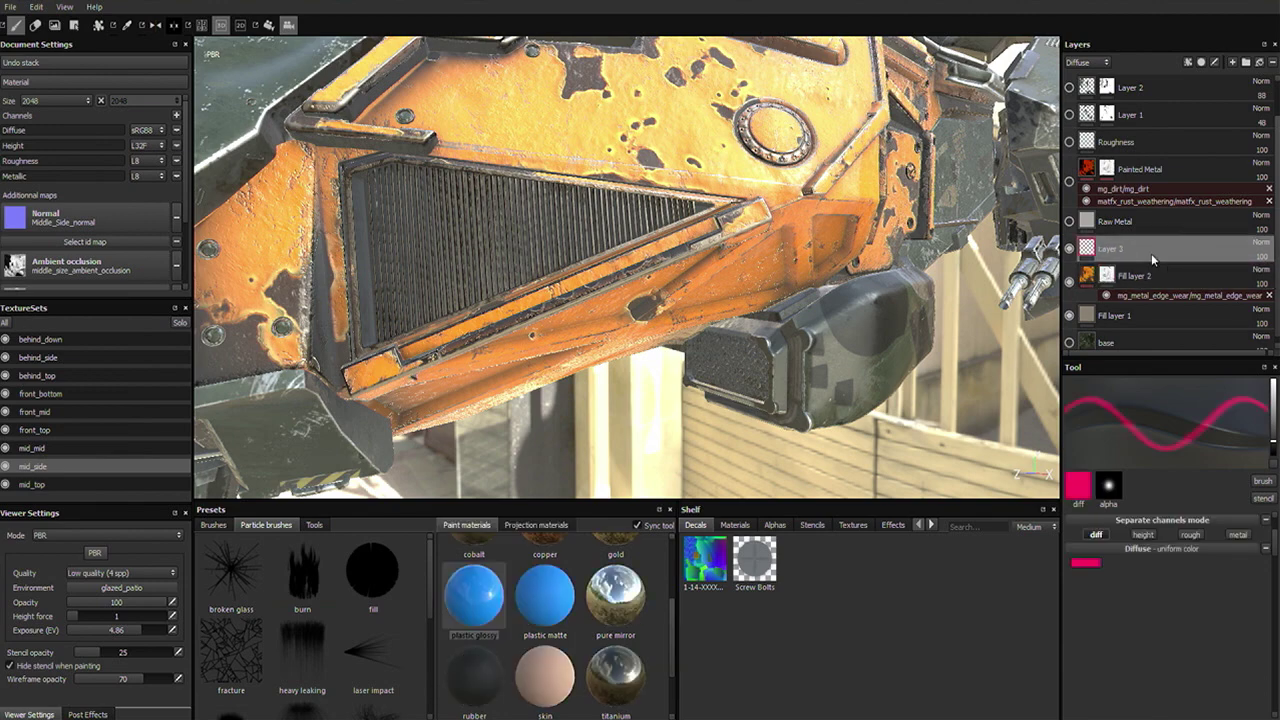
Add a new layer above Layer 3 and choose the leaks particle brush for painting on it.
left_click_drag(606, 209, 840, 275, "alt")
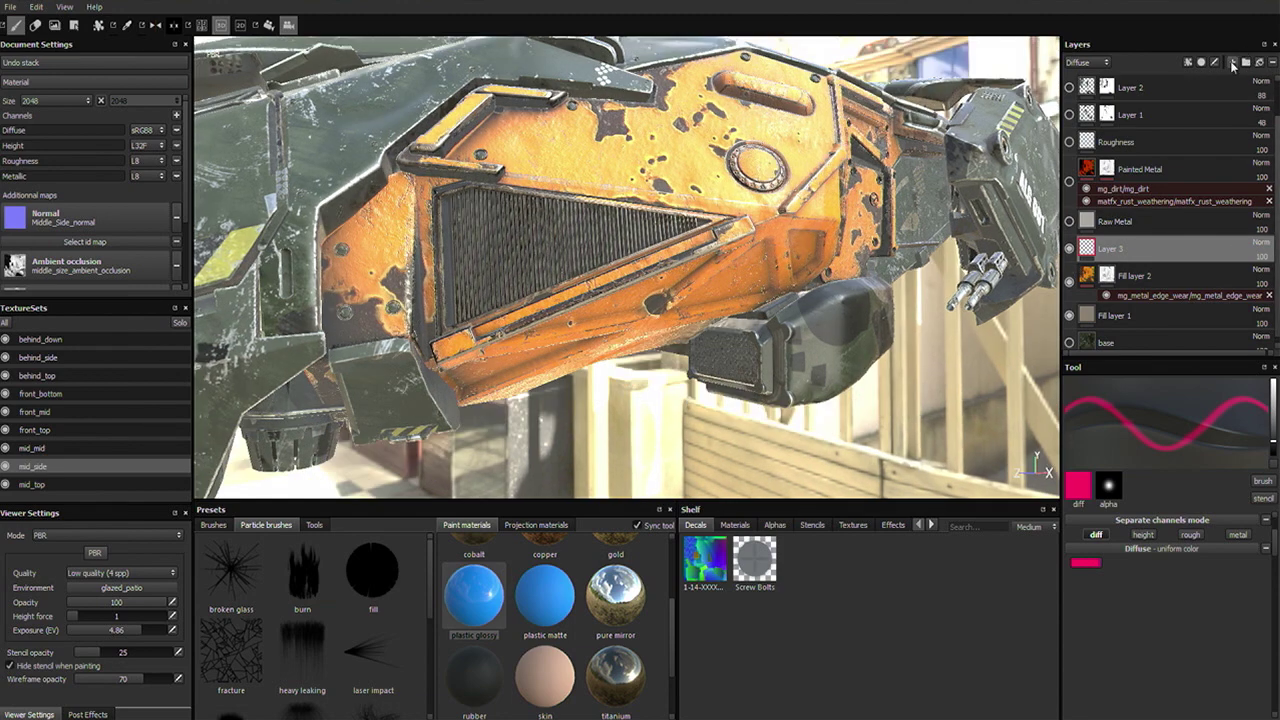
left_click(1233, 62)
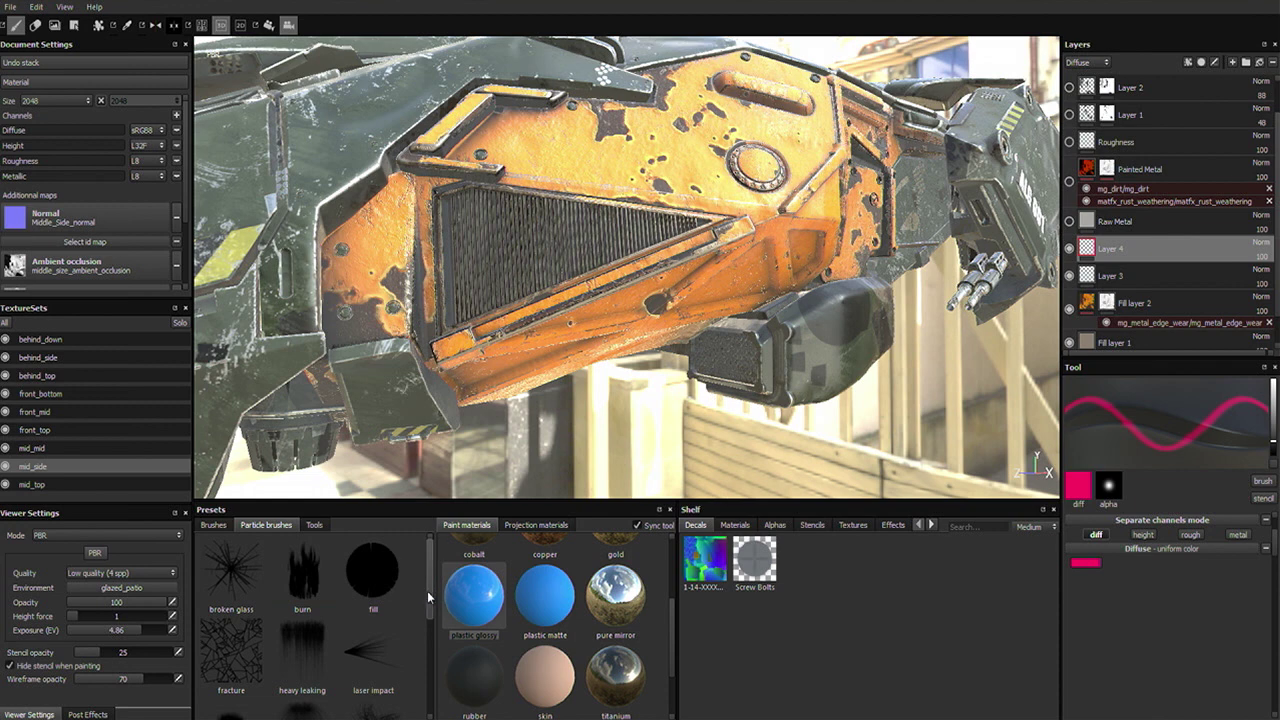
left_click_drag(428, 590, 440, 651)
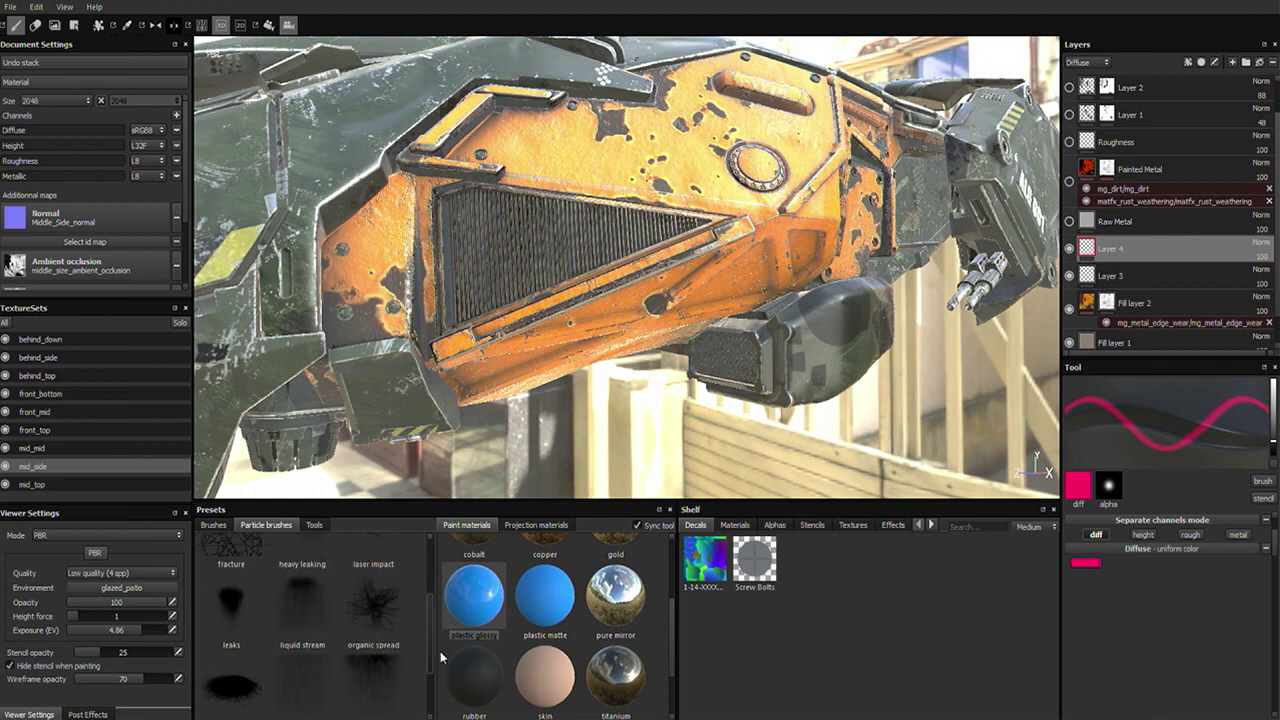
left_click(236, 619)
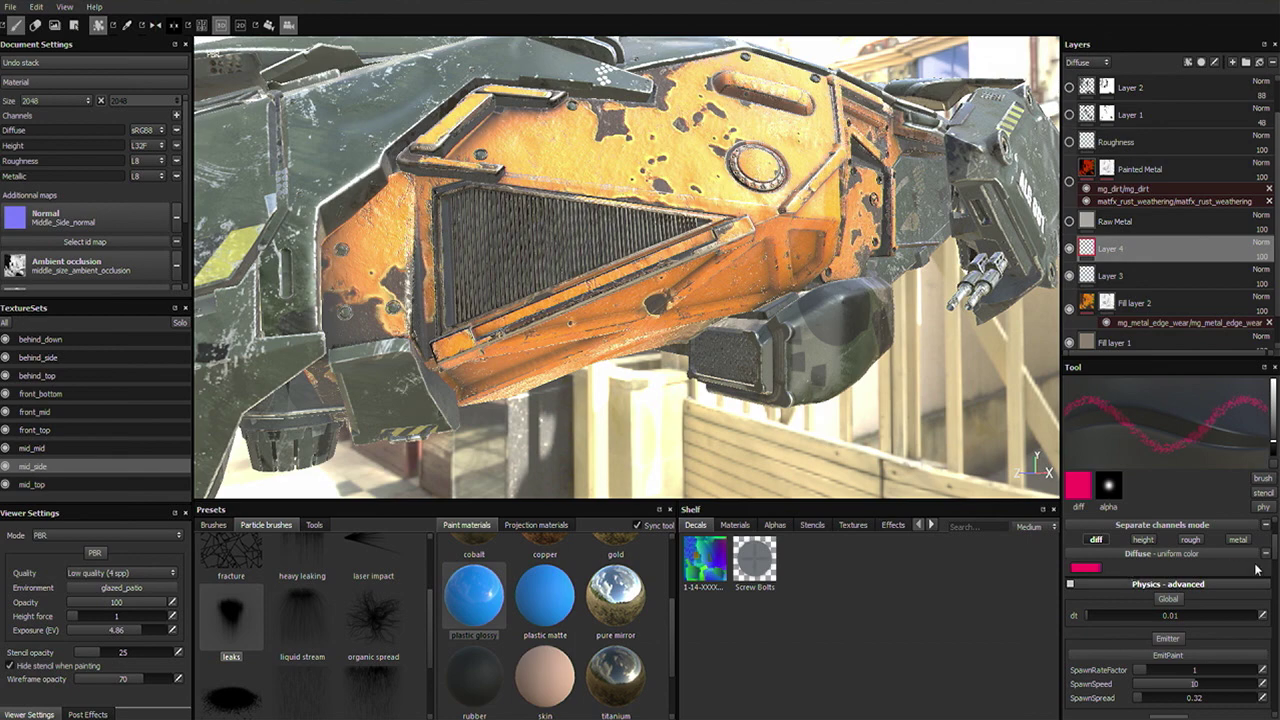
Set the leaks brush's diffuse color to near-black and enable its metallic and roughness channels alongside diffuse.
left_click(1087, 572)
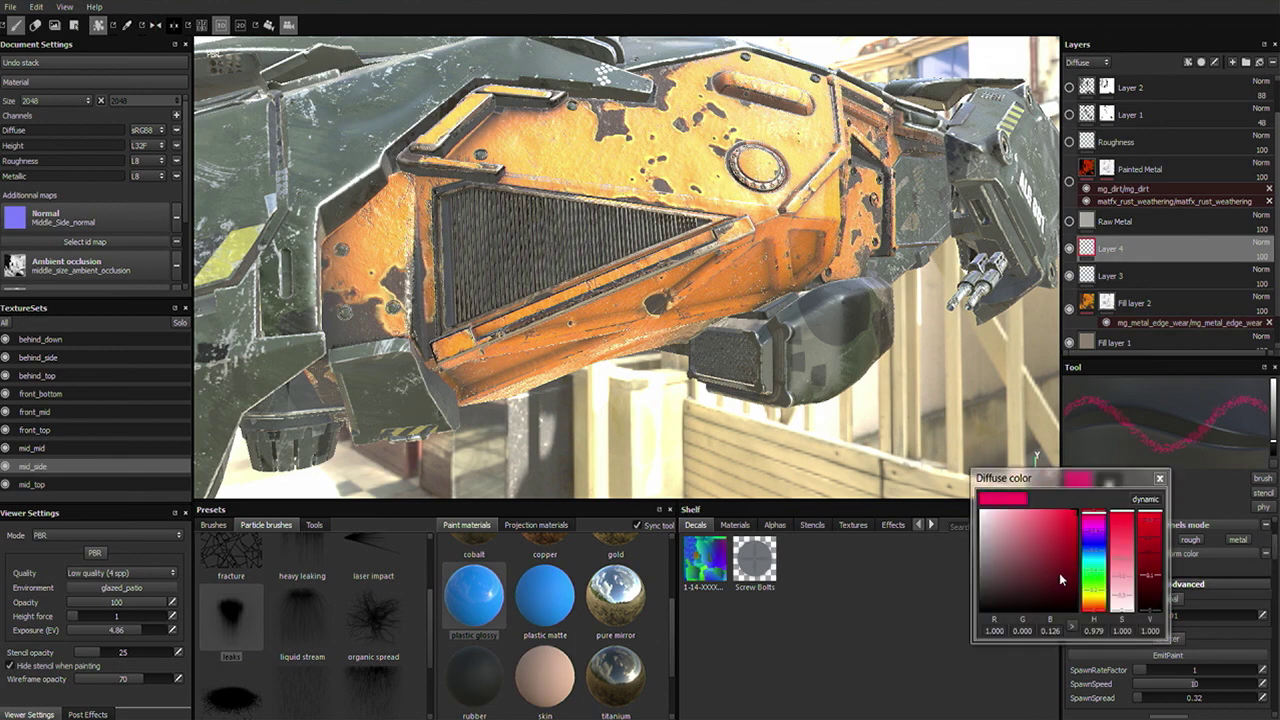
mouse_move(999, 597)
left_mouse_down()
mouse_move(979, 590)
mouse_move(976, 602)
left_mouse_up()
left_click(1159, 478)
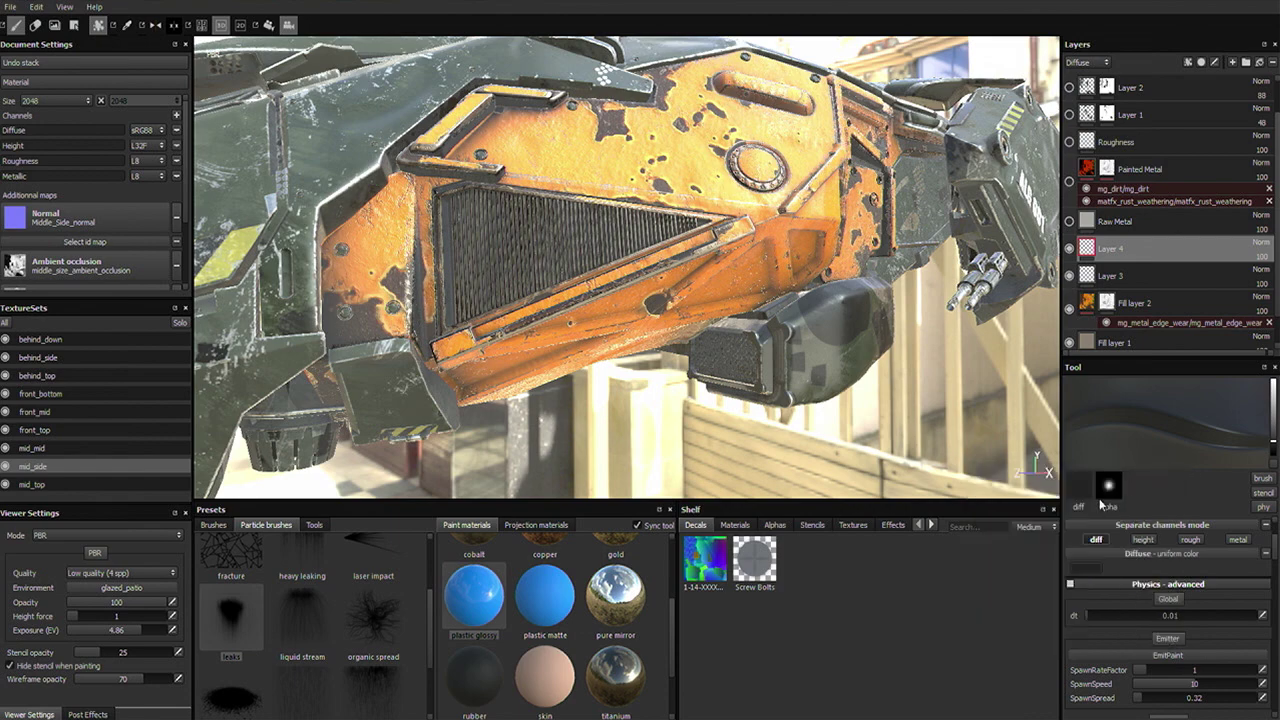
mouse_move(1101, 505)
left_click(1240, 540)
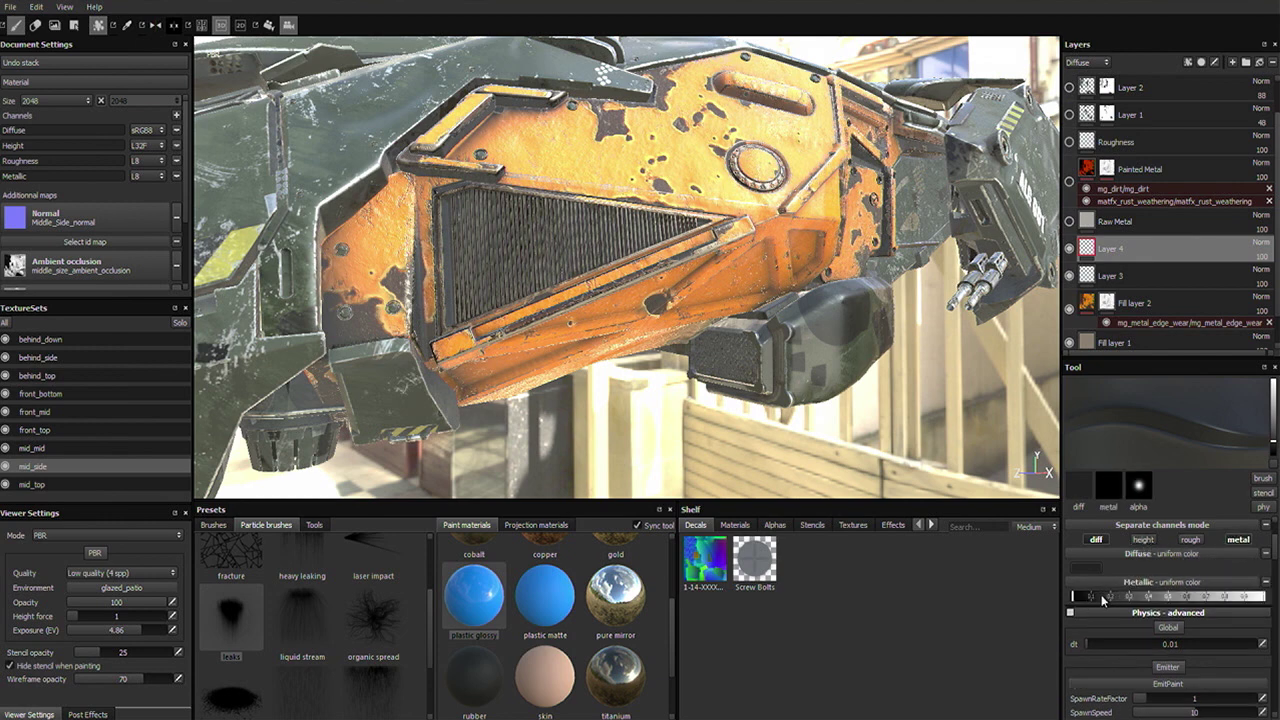
left_click(1197, 542)
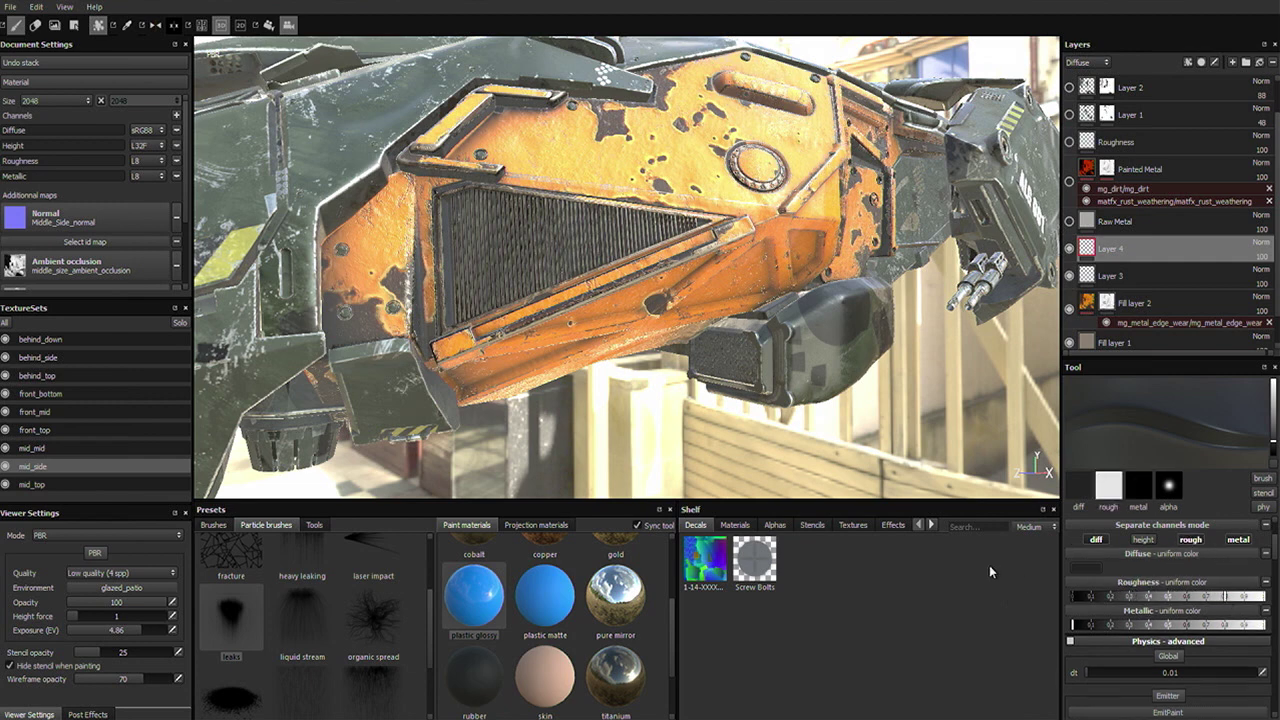
Set the leaks brush's GravityFactor to 1.14 and check the options for saving the tool or material.
left_click_drag(1276, 556, 1275, 583)
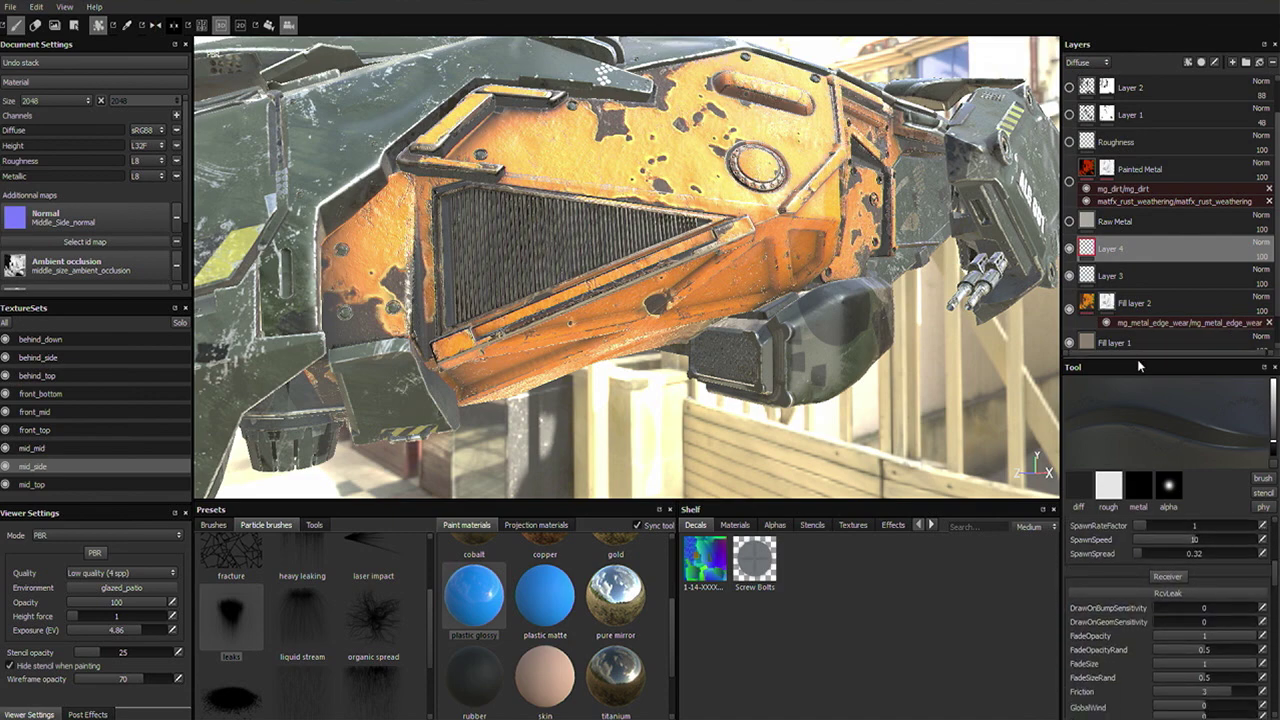
left_click_drag(1139, 355, 1143, 152)
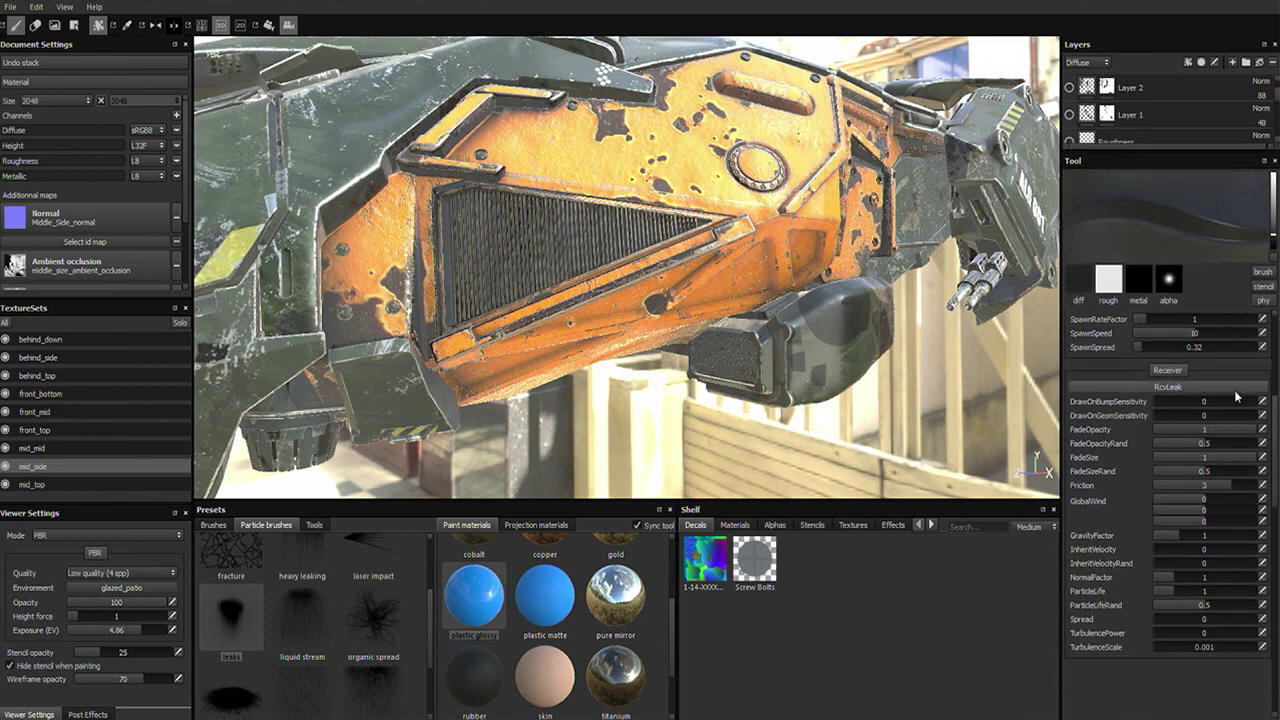
left_click_drag(1275, 406, 1274, 435)
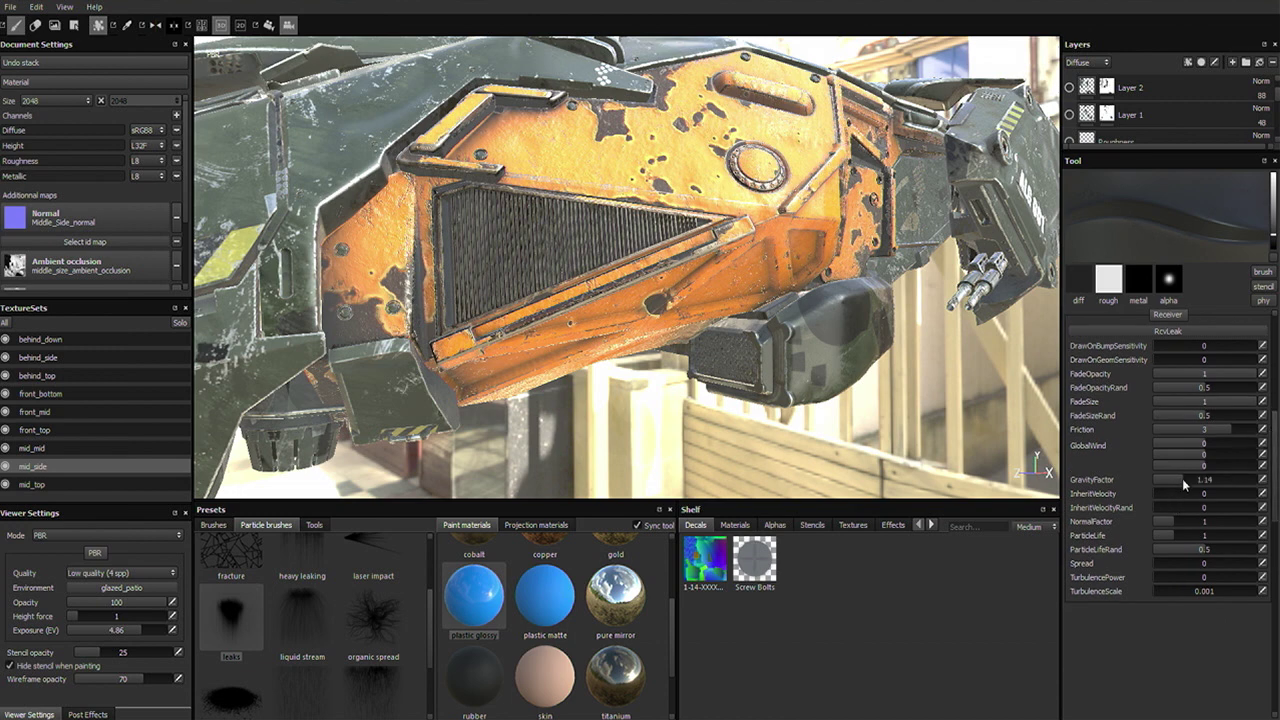
middle_click_drag(694, 58, 685, 195, "alt")
scroll(685, 195, "up", 2)
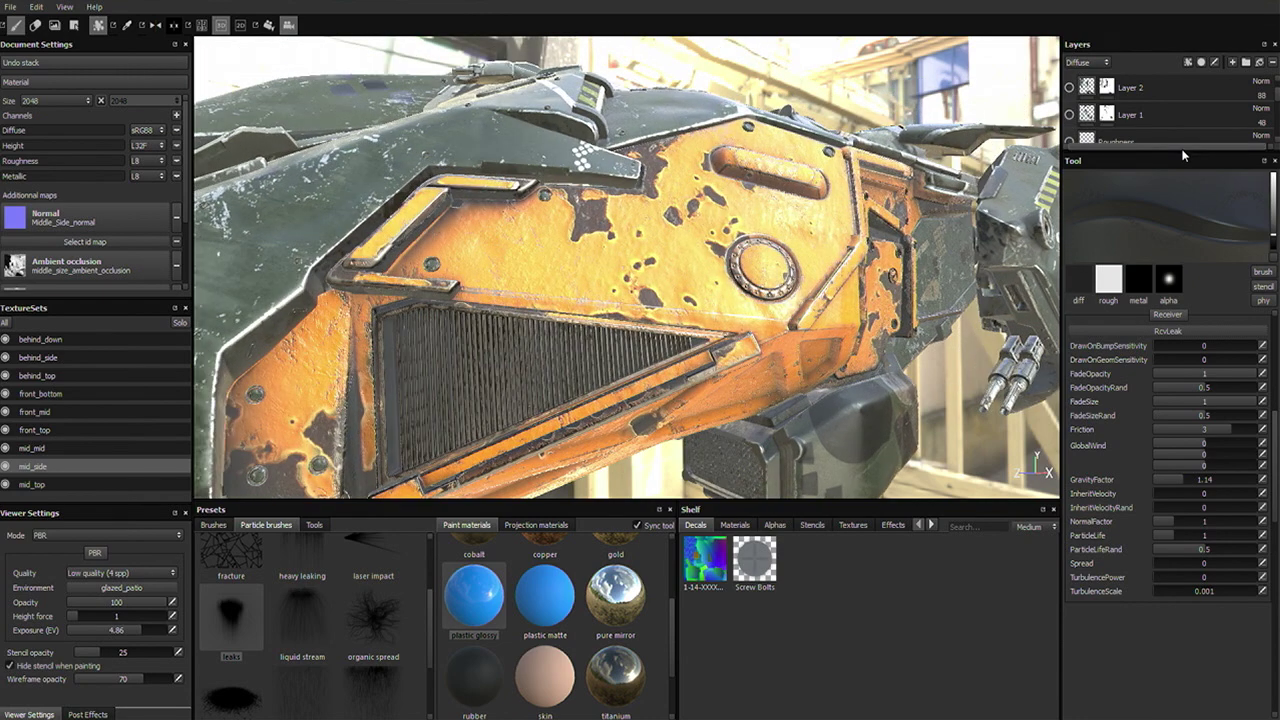
left_click_drag(1183, 155, 1172, 216)
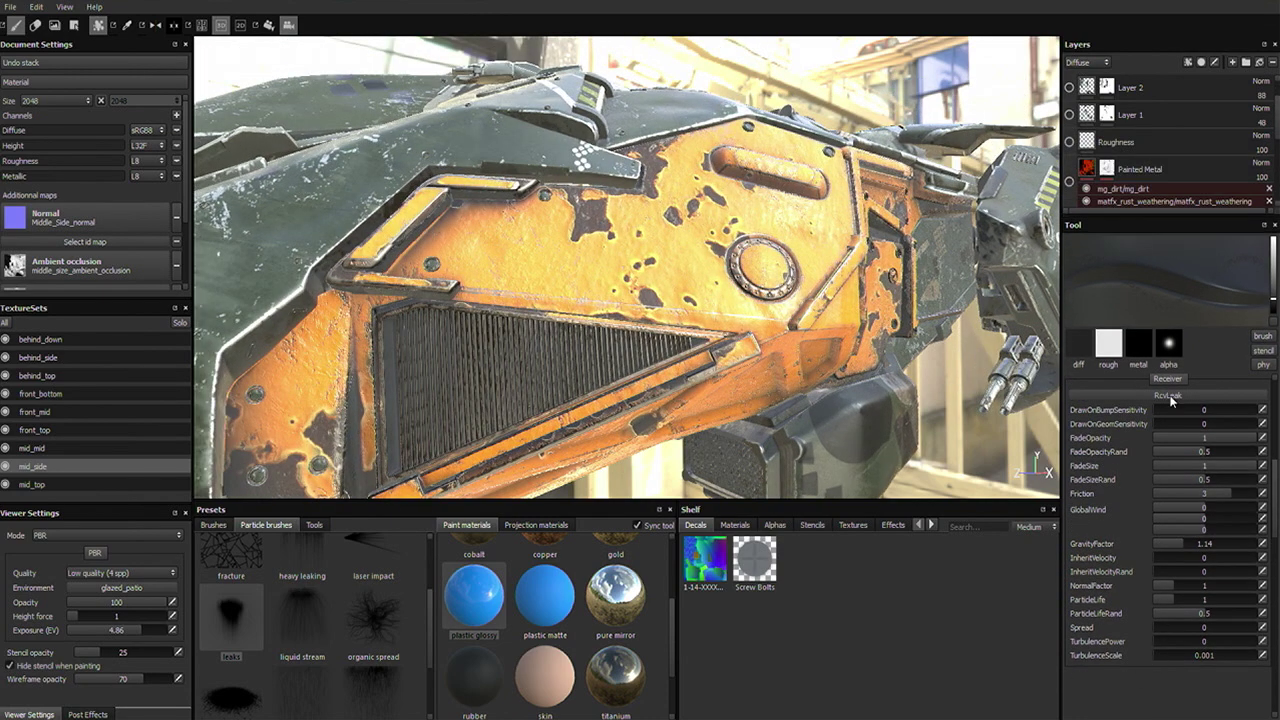
right_click(1088, 690)
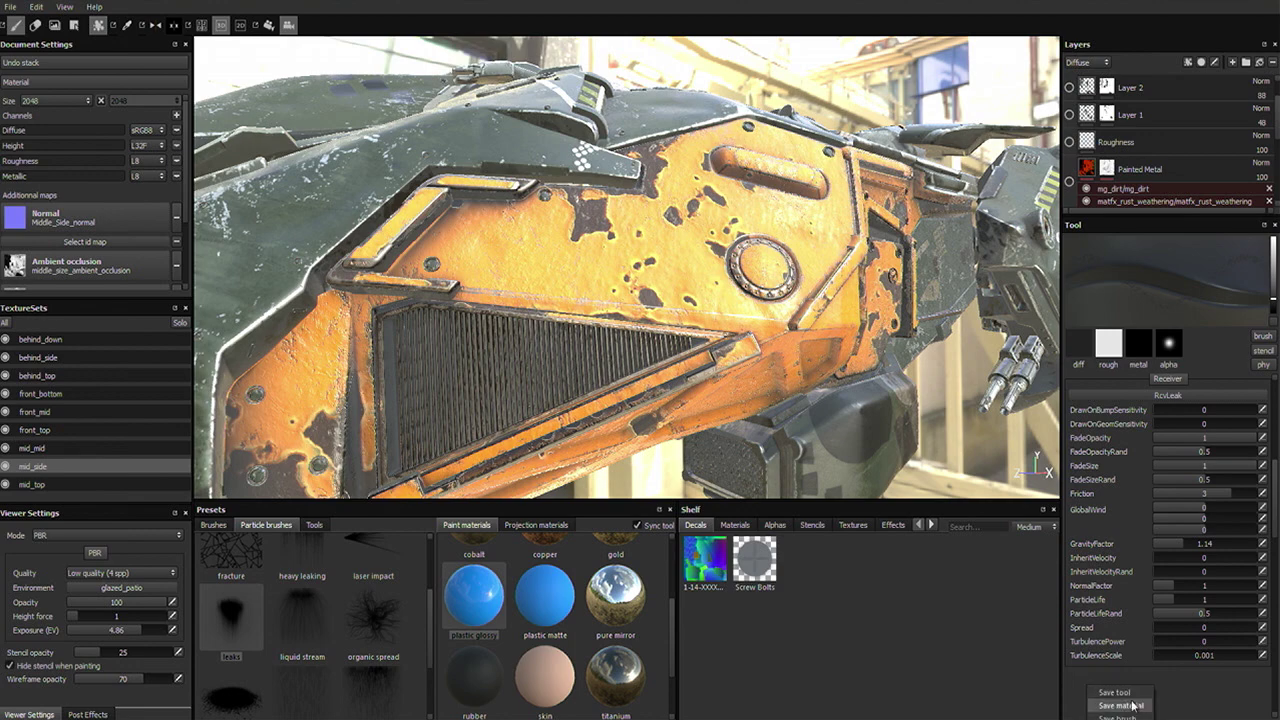
left_click(1128, 707)
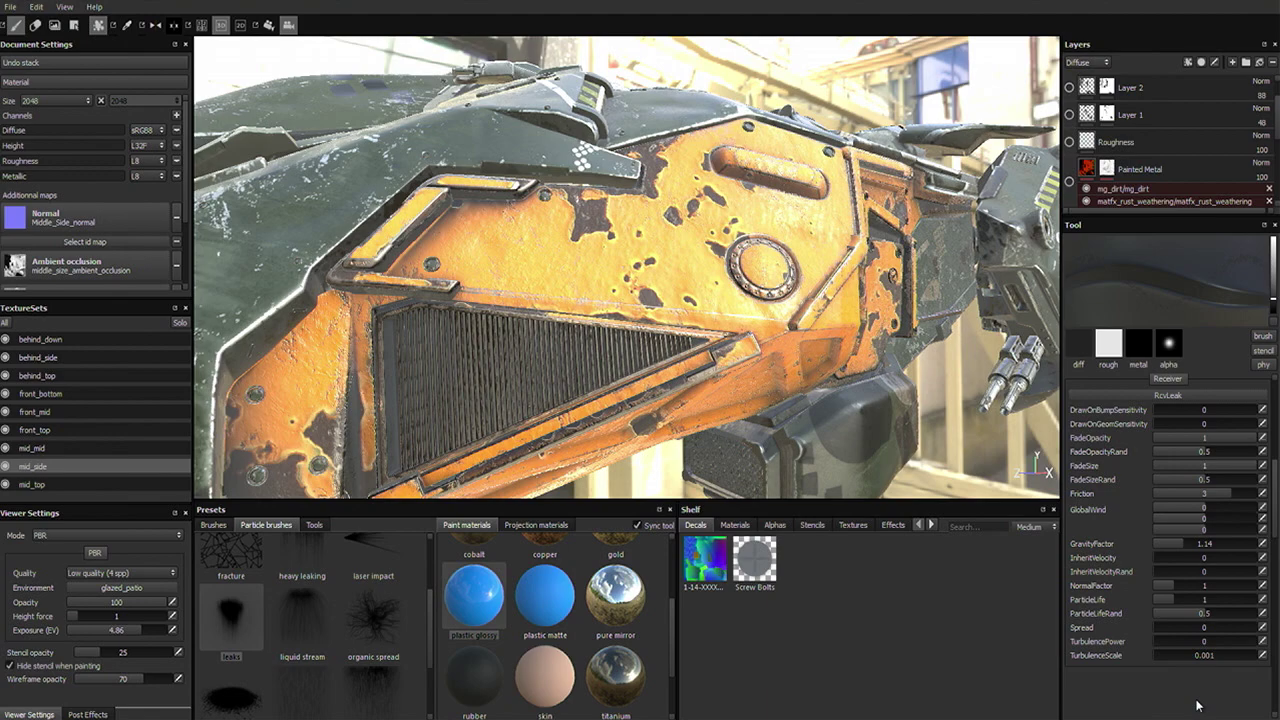
Paint dark leaks on Layer 4 running down from the upper edge of the orange side panel.
mouse_move(799, 237)
left_mouse_down("alt")
mouse_move(770, 232)
mouse_move(800, 254)
mouse_move(789, 243)
left_mouse_up("alt")
left_click_drag(666, 243, 743, 239, "alt")
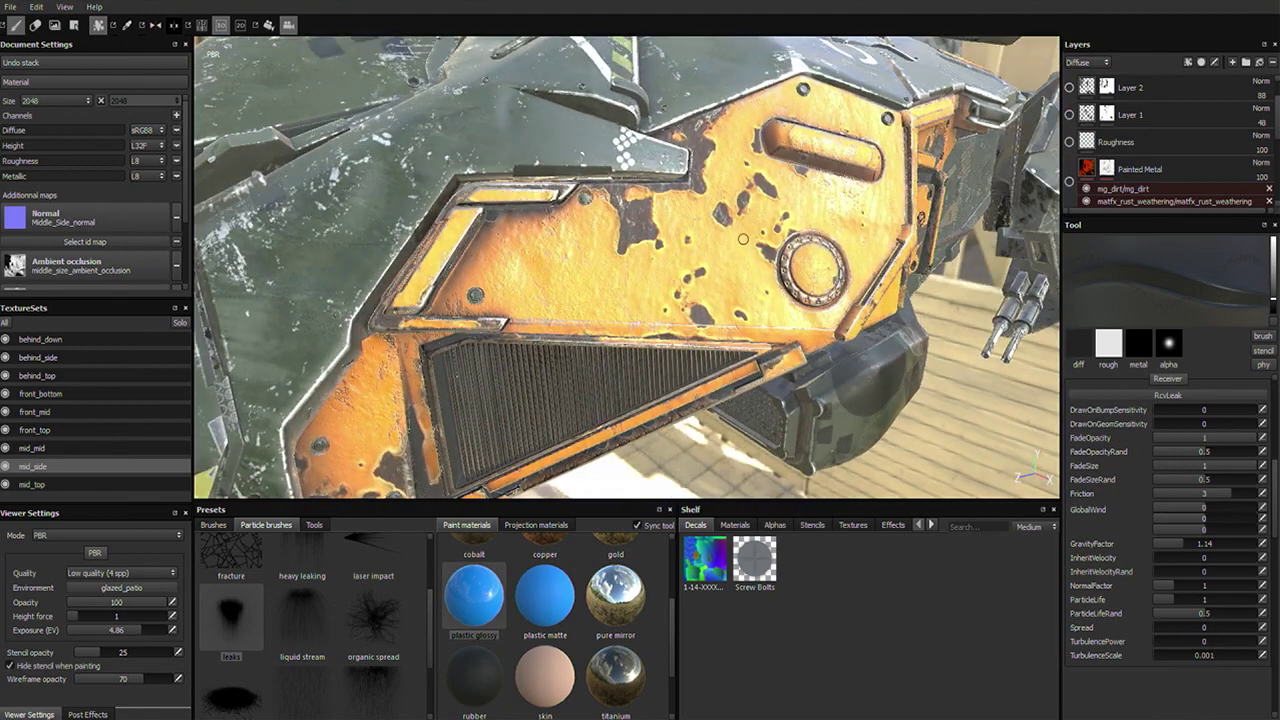
mouse_move(690, 182)
left_mouse_down()
mouse_move(700, 174)
mouse_move(684, 185)
left_mouse_up()
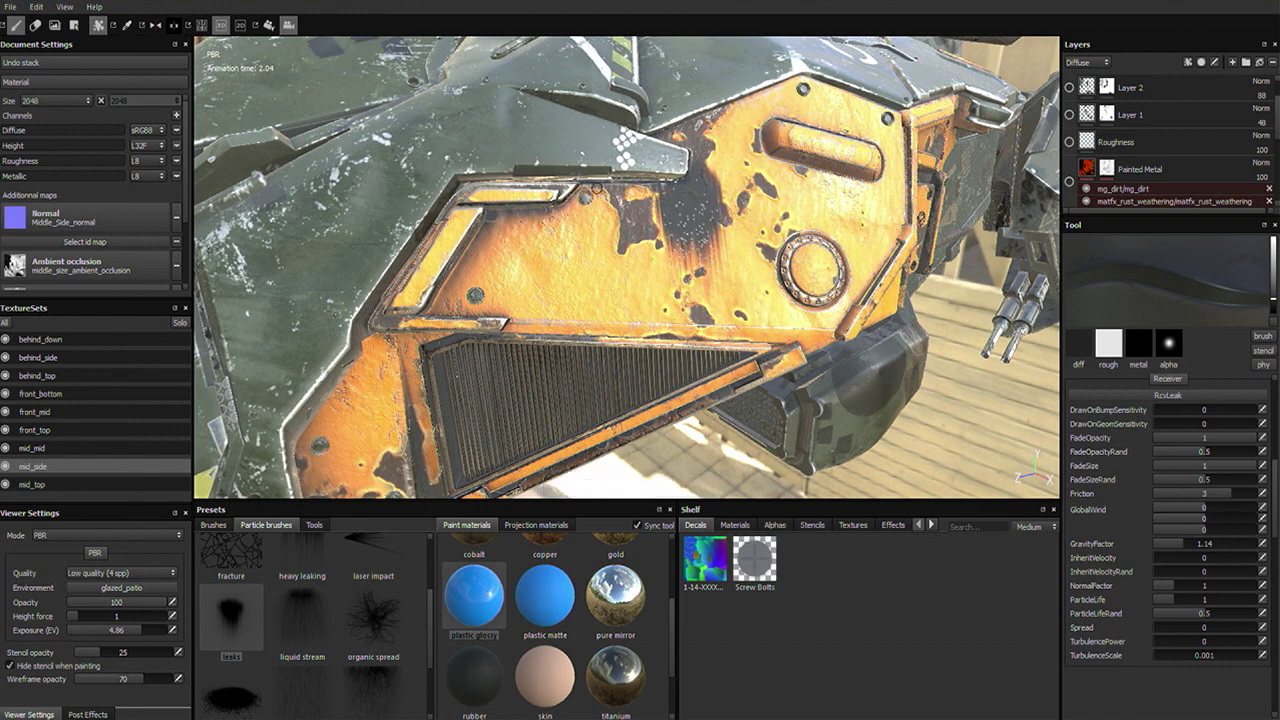
left_click(586, 188)
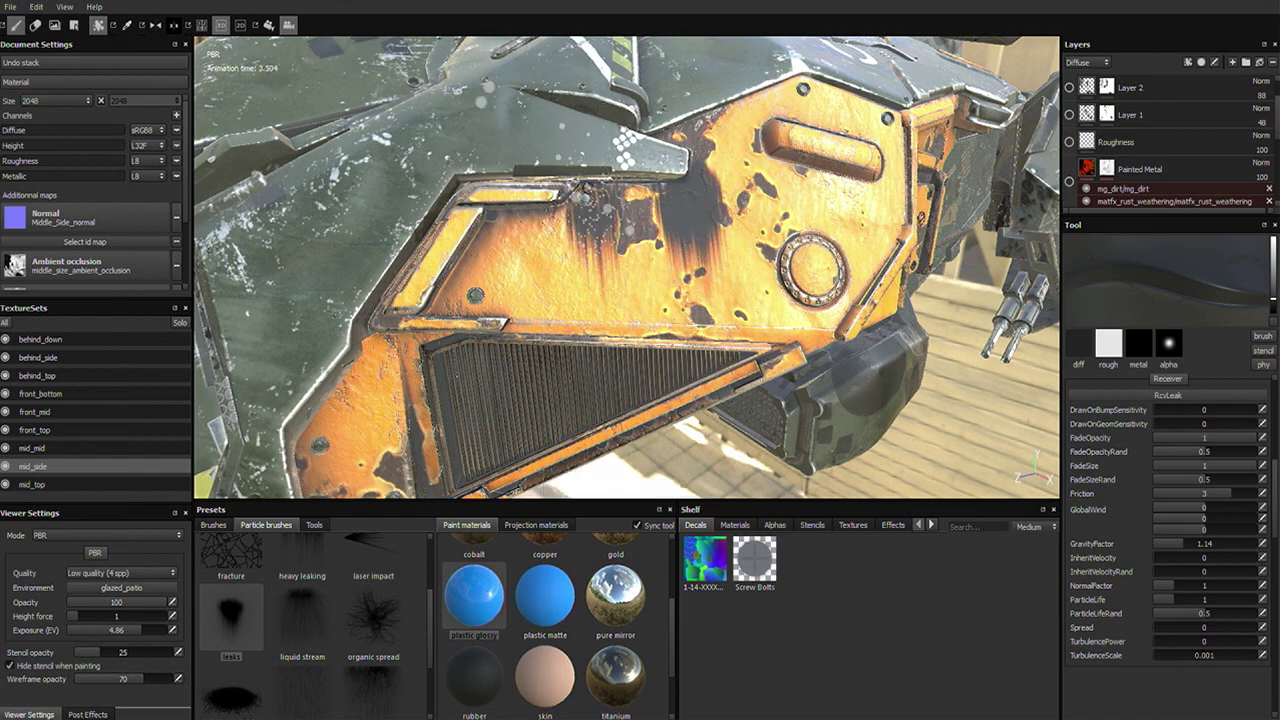
Paint more dark leaks over the panel section in front of the grille, along the grille's upper edge and near its pointed end.
left_click_drag(693, 273, 657, 248, "alt")
left_click(655, 208)
left_click_drag(658, 212, 653, 110, "alt")
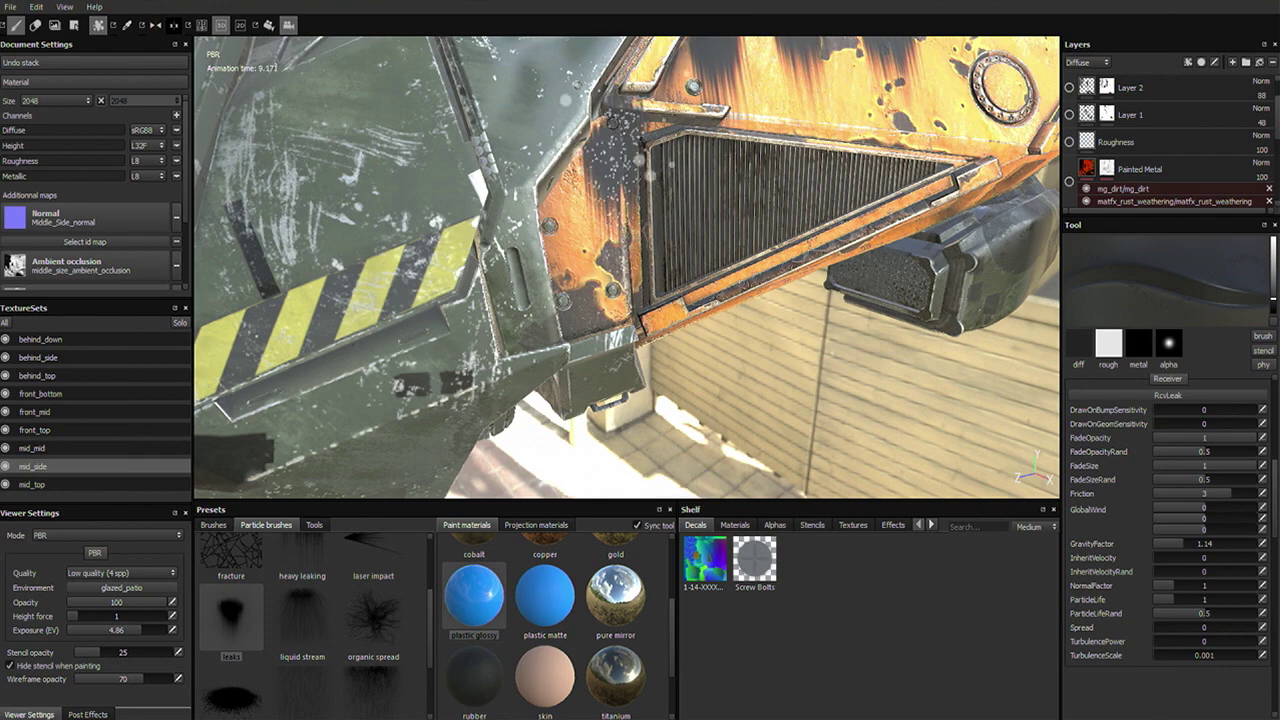
left_click_drag(543, 236, 545, 214, "alt")
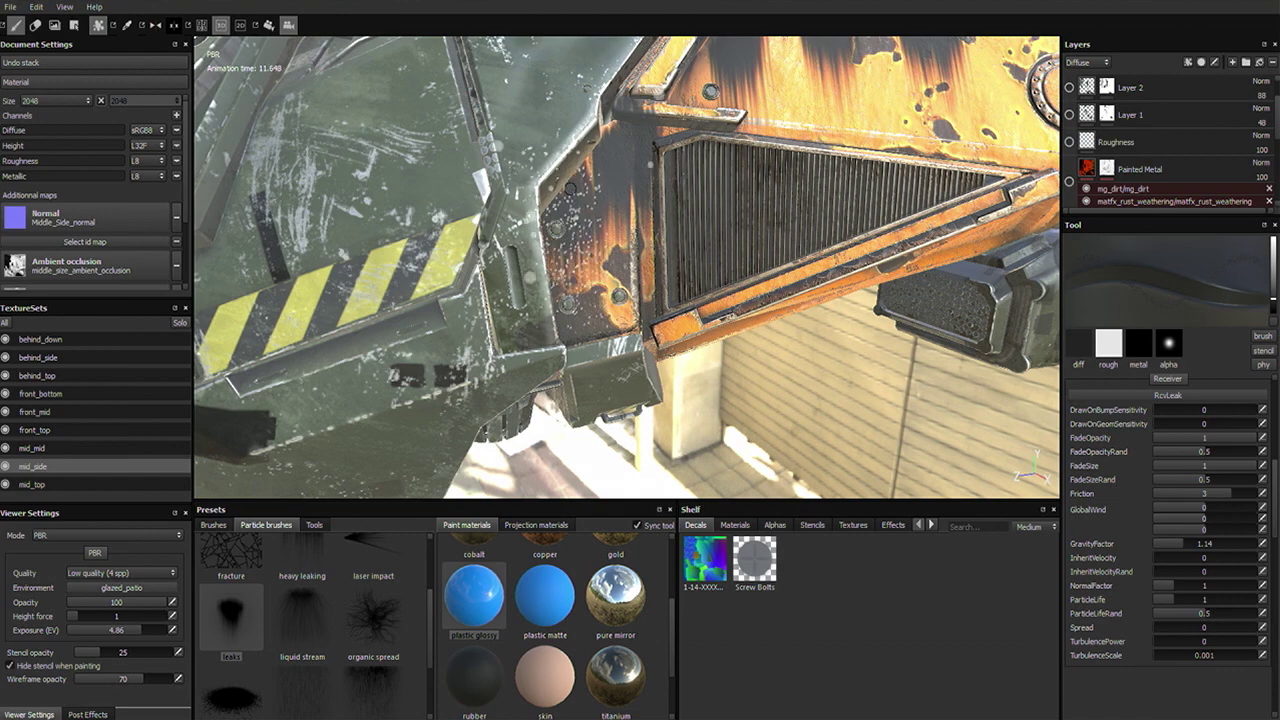
middle_click_drag(750, 185, 595, 208, "alt")
left_click_drag(595, 208, 612, 206, "alt")
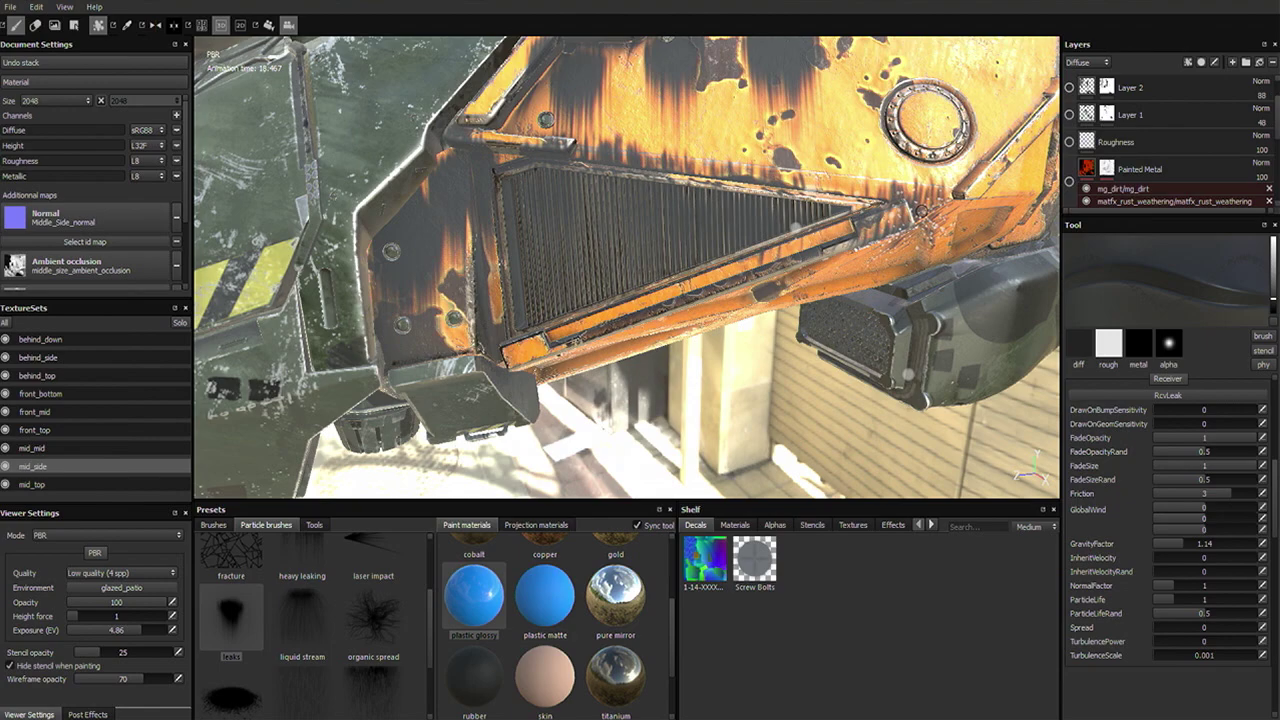
left_click_drag(940, 218, 743, 205, "alt")
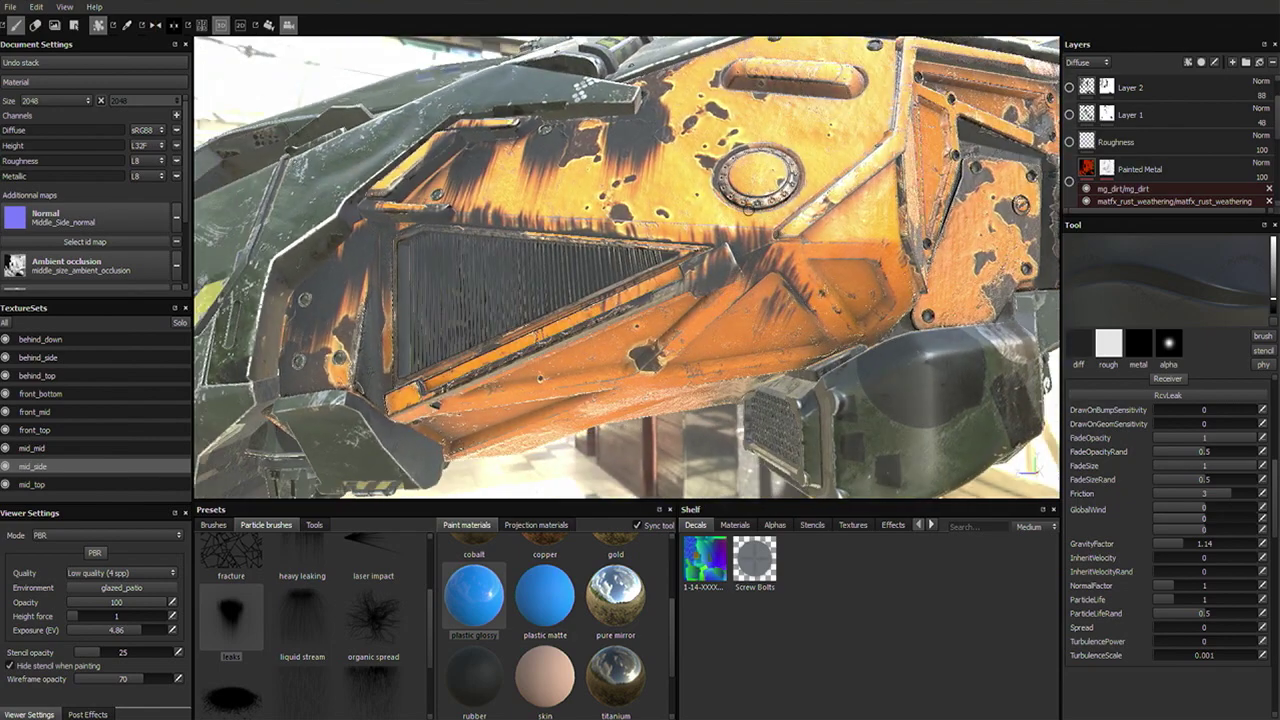
Paint dark leaks down the rear section of the side panel and from the upper edge of the recessed plate.
left_click_drag(815, 245, 688, 215, "alt")
left_click(670, 192)
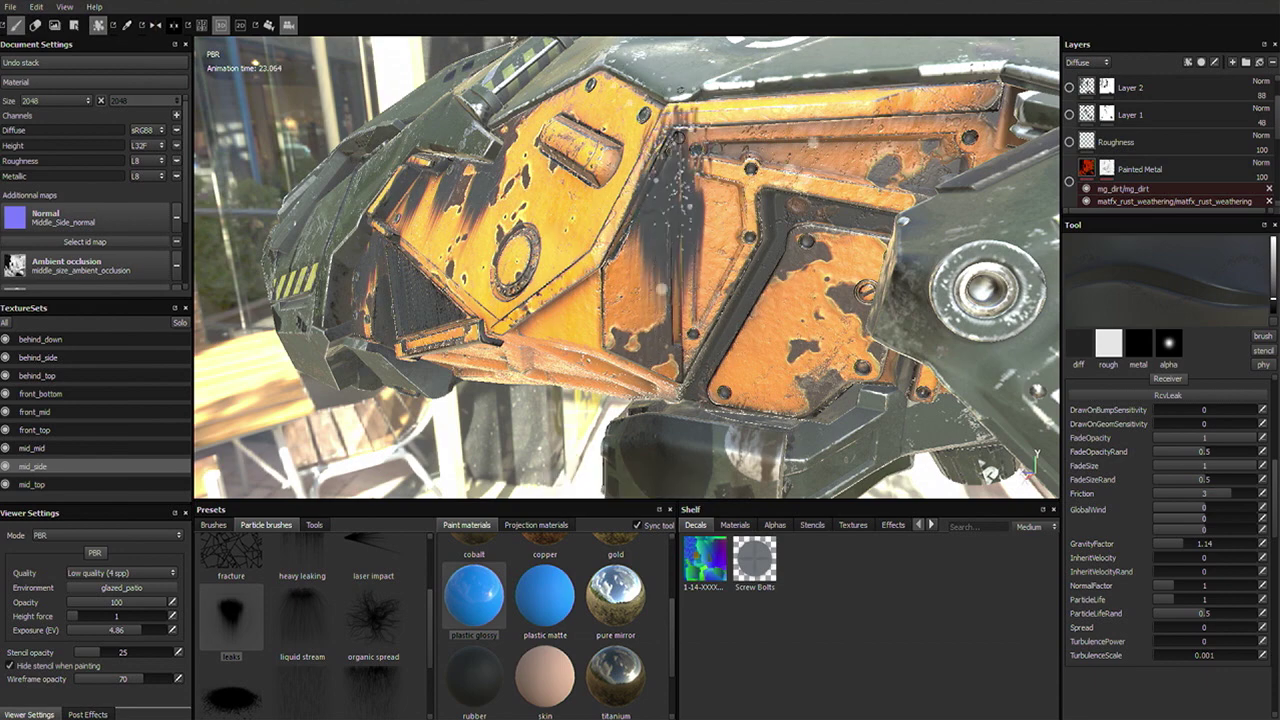
left_click_drag(711, 177, 840, 190, "alt")
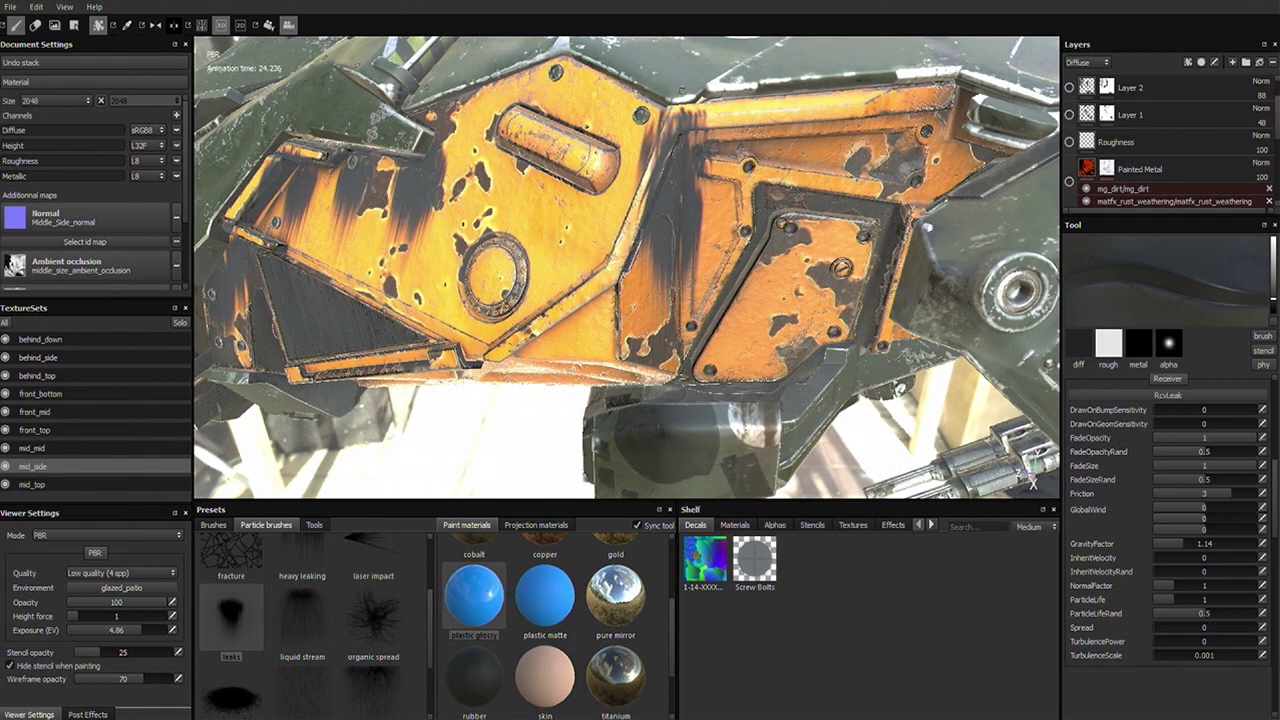
mouse_move(780, 224)
left_mouse_down()
mouse_move(800, 214)
mouse_move(782, 223)
left_mouse_up()
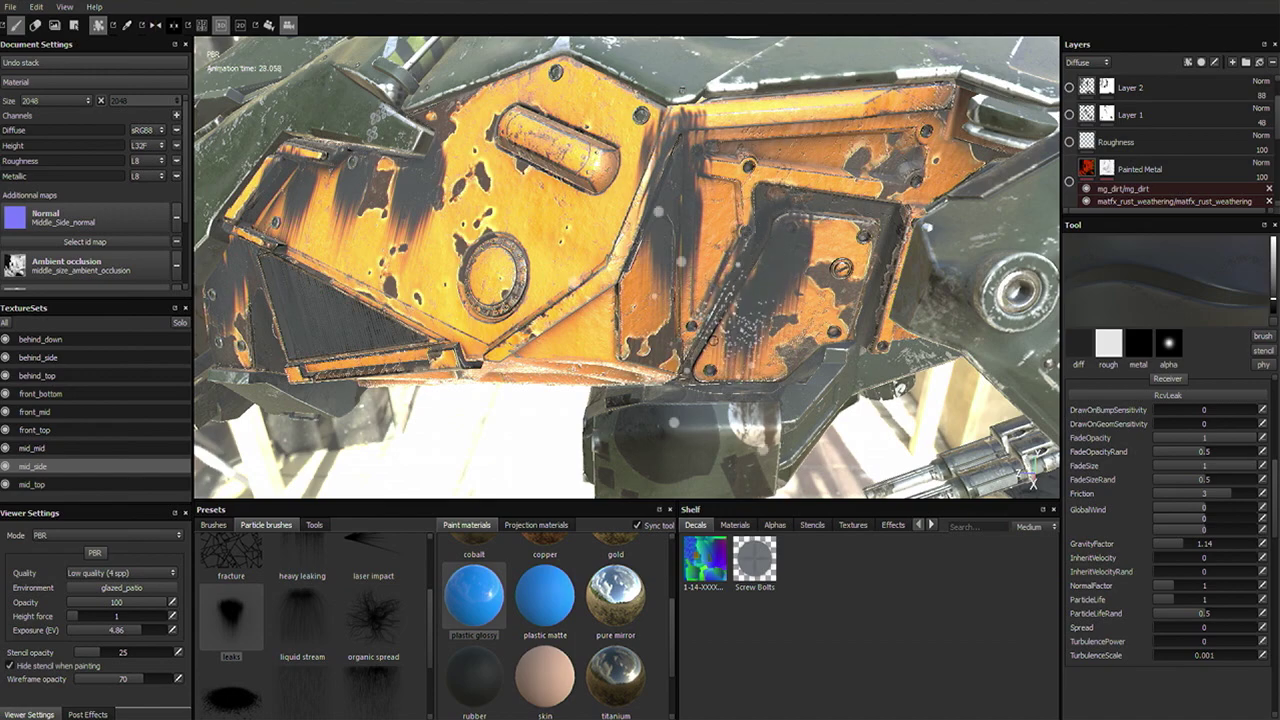
Paint dark leaks from the panel's top corner and sloping upper edge, above the raised oblong bulge.
left_click_drag(682, 217, 686, 169, "alt")
middle_click_drag(686, 169, 609, 234, "alt")
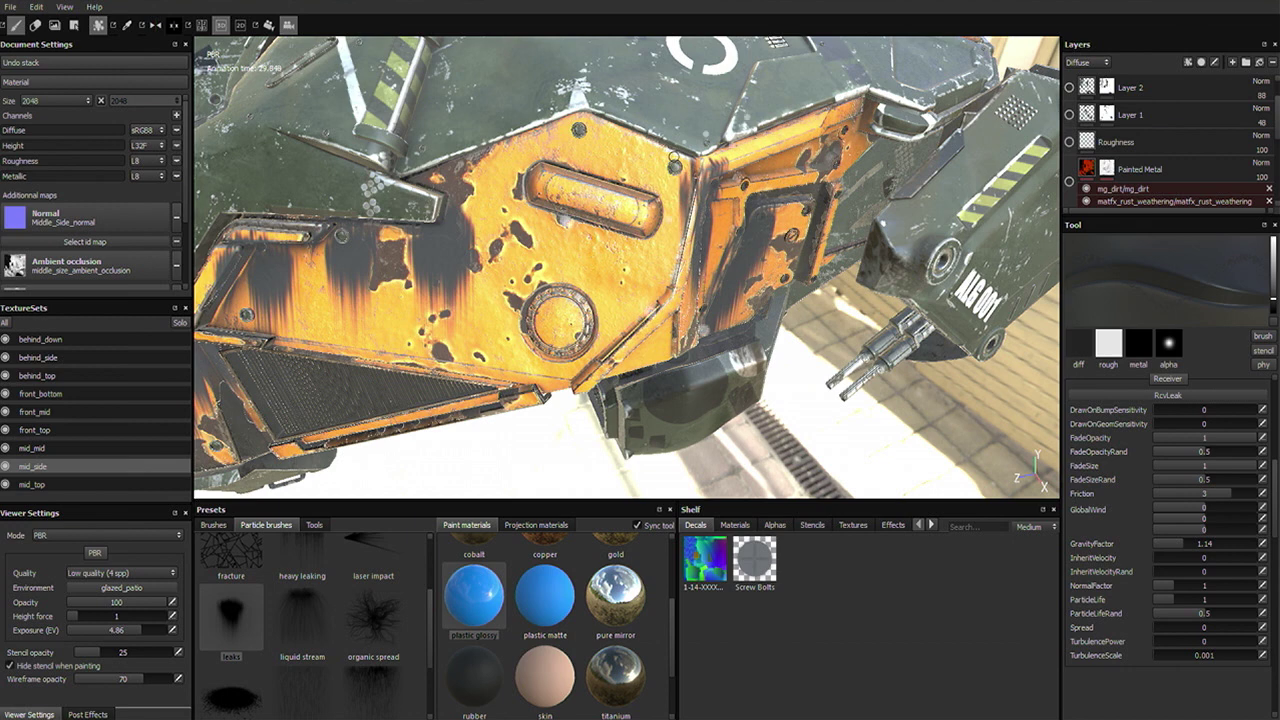
left_click(585, 119)
left_click_drag(529, 131, 502, 147)
left_click_drag(740, 290, 855, 282, "alt")
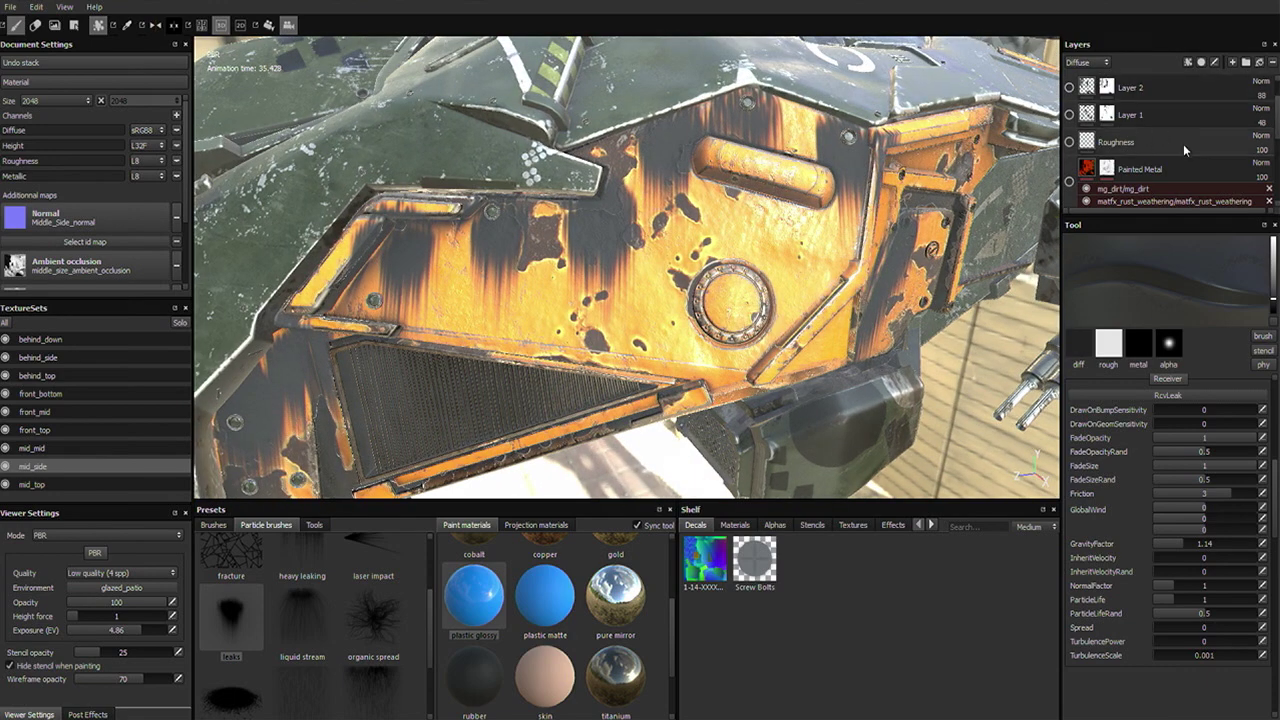
Add a white mask to Layer 4 and choose the leaks particle brush for painting on the mask.
left_click_drag(1160, 218, 1160, 455)
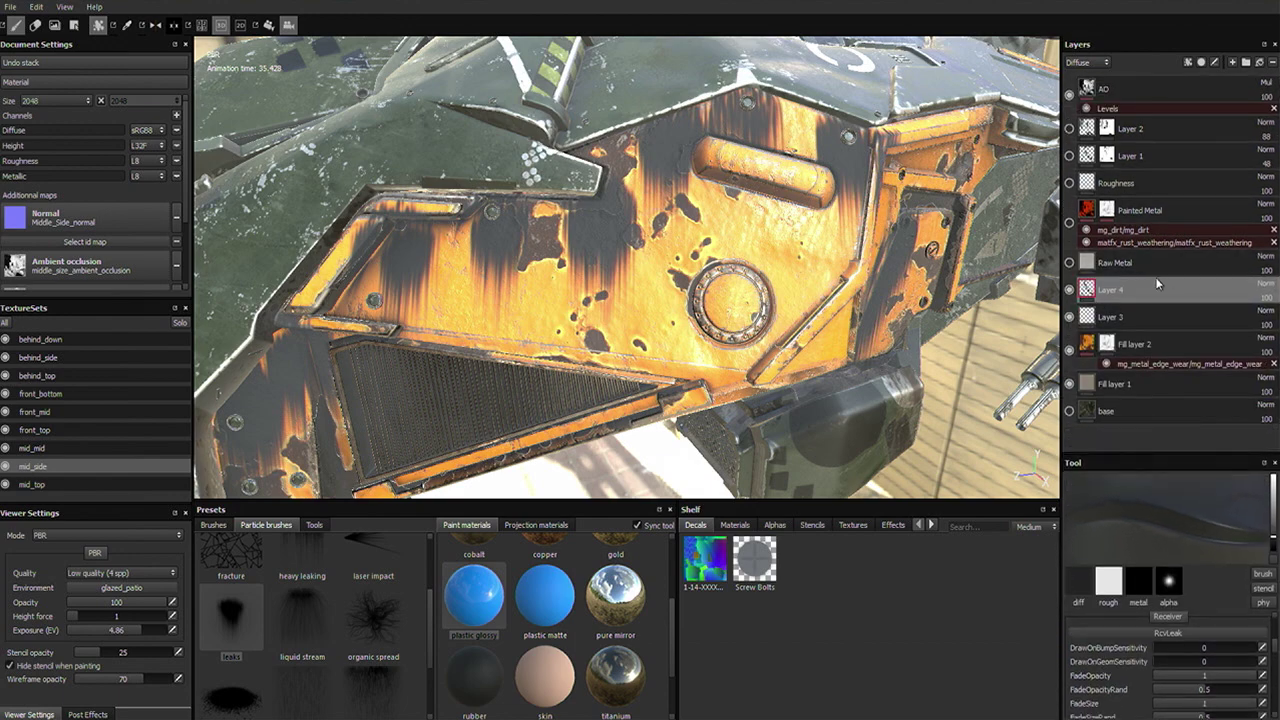
right_click(1143, 293)
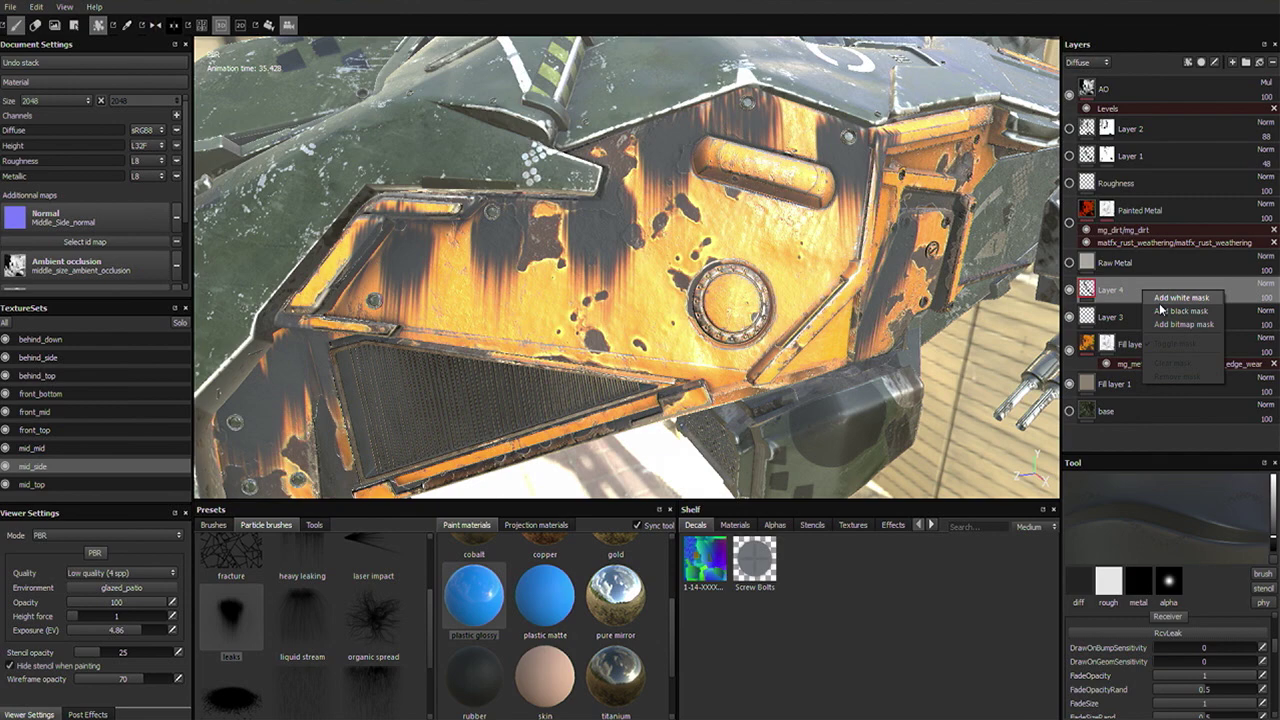
left_click(1158, 299)
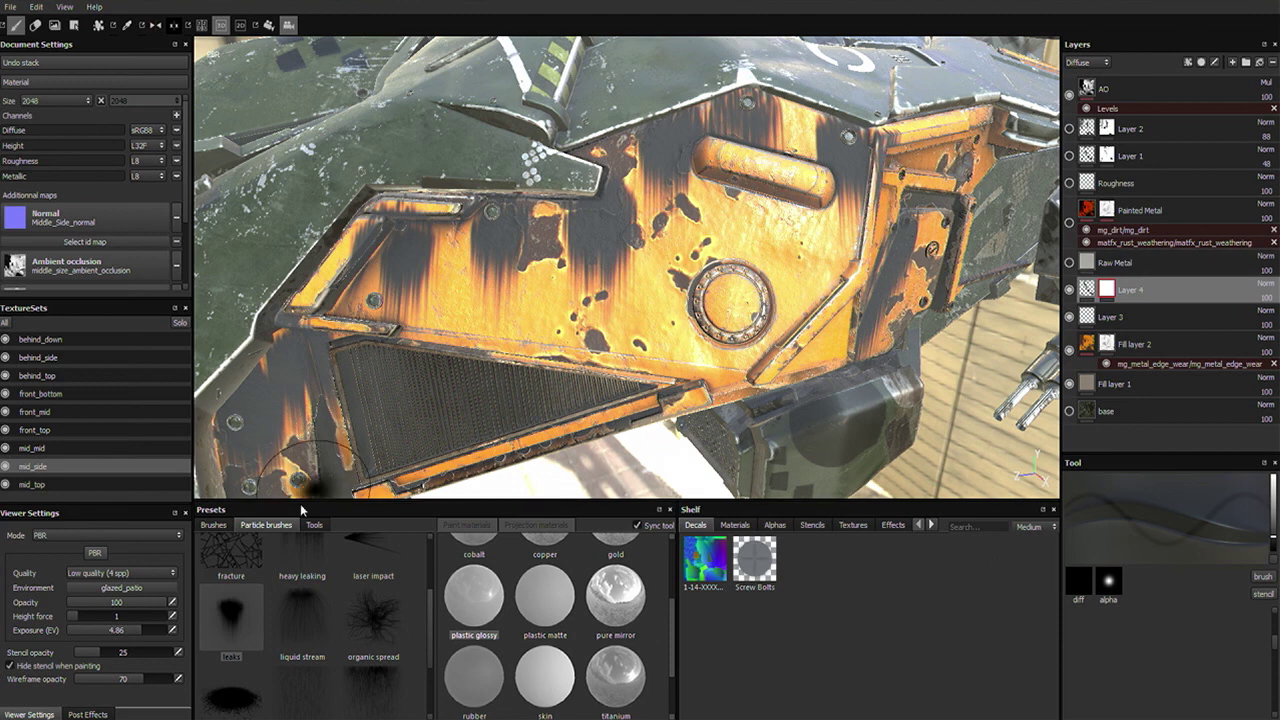
left_click(227, 619)
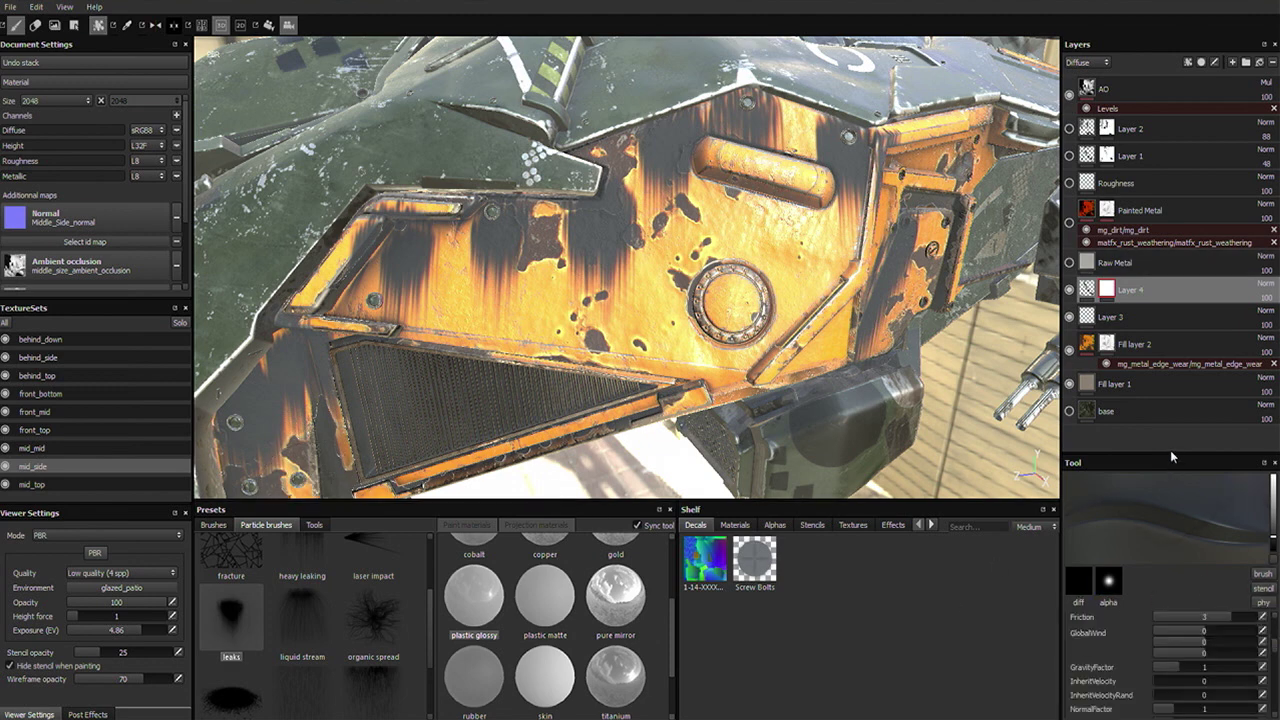
Show the mask brush's grayscale setting and paint black leaks on Layer 4's mask to erase streaks near the panel's top corner.
scroll(1276, 640, "up", 5)
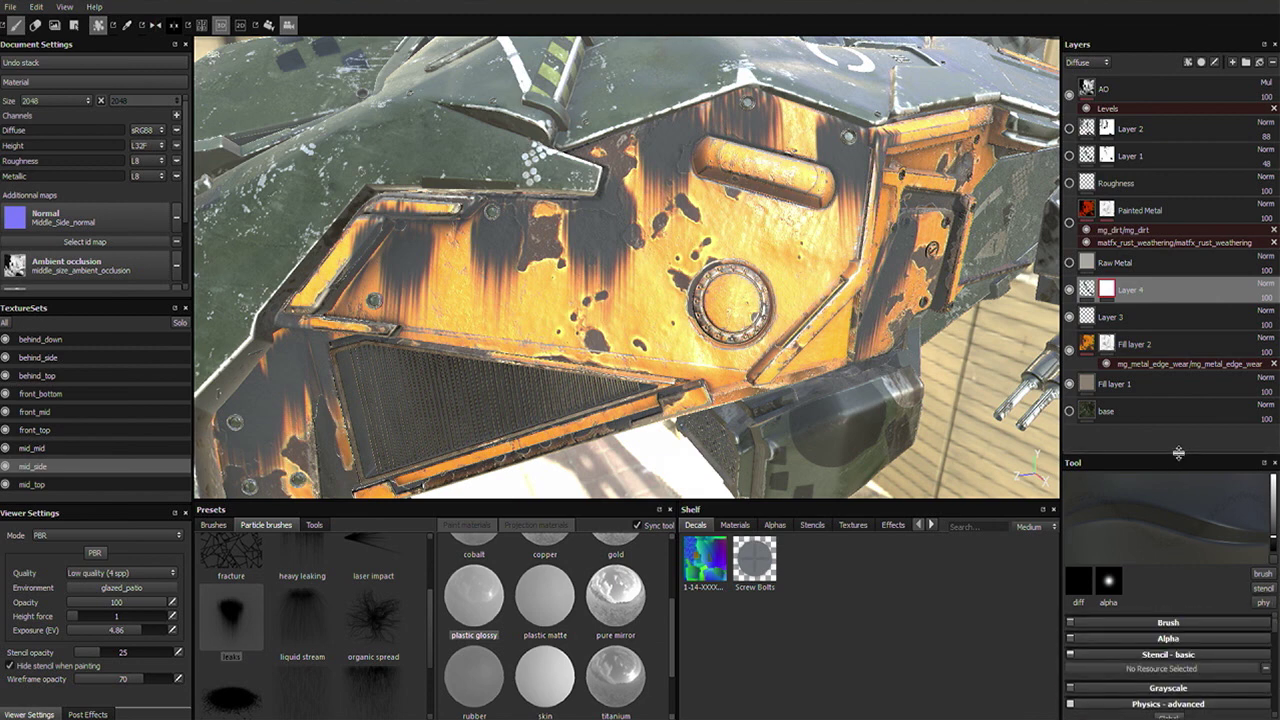
left_click_drag(1179, 455, 1180, 288)
left_click(1194, 519)
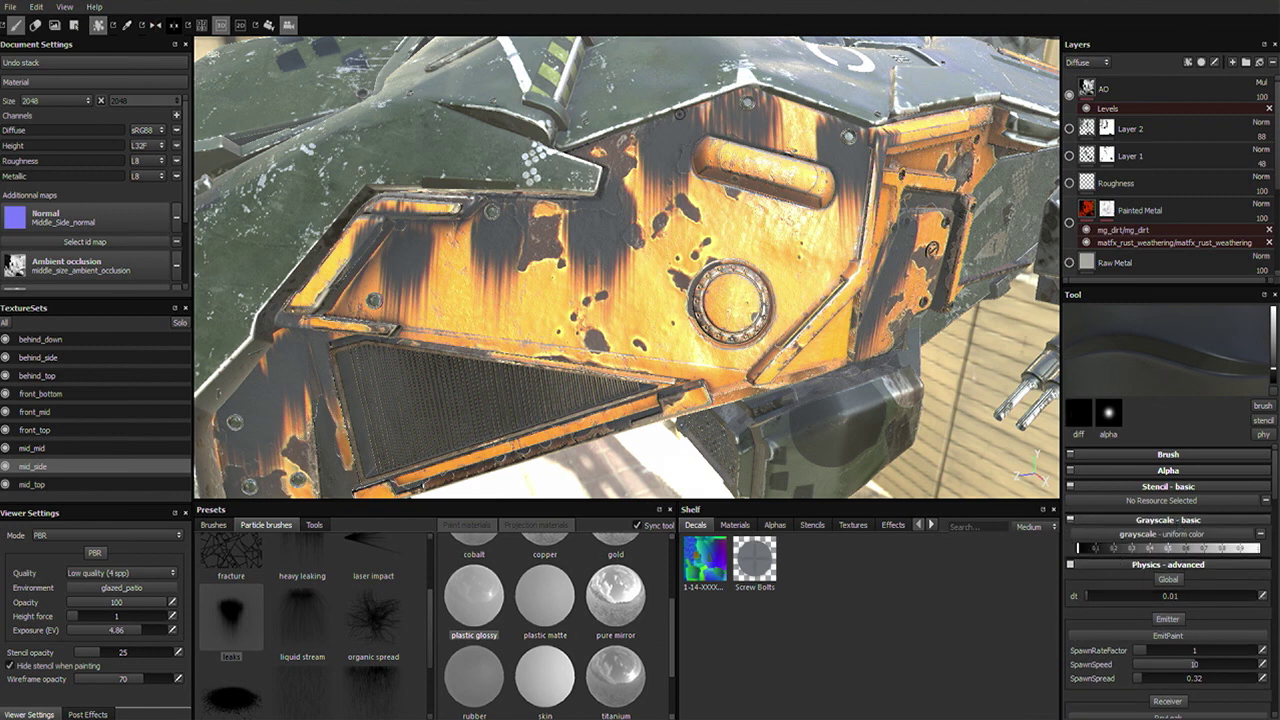
left_click(685, 112)
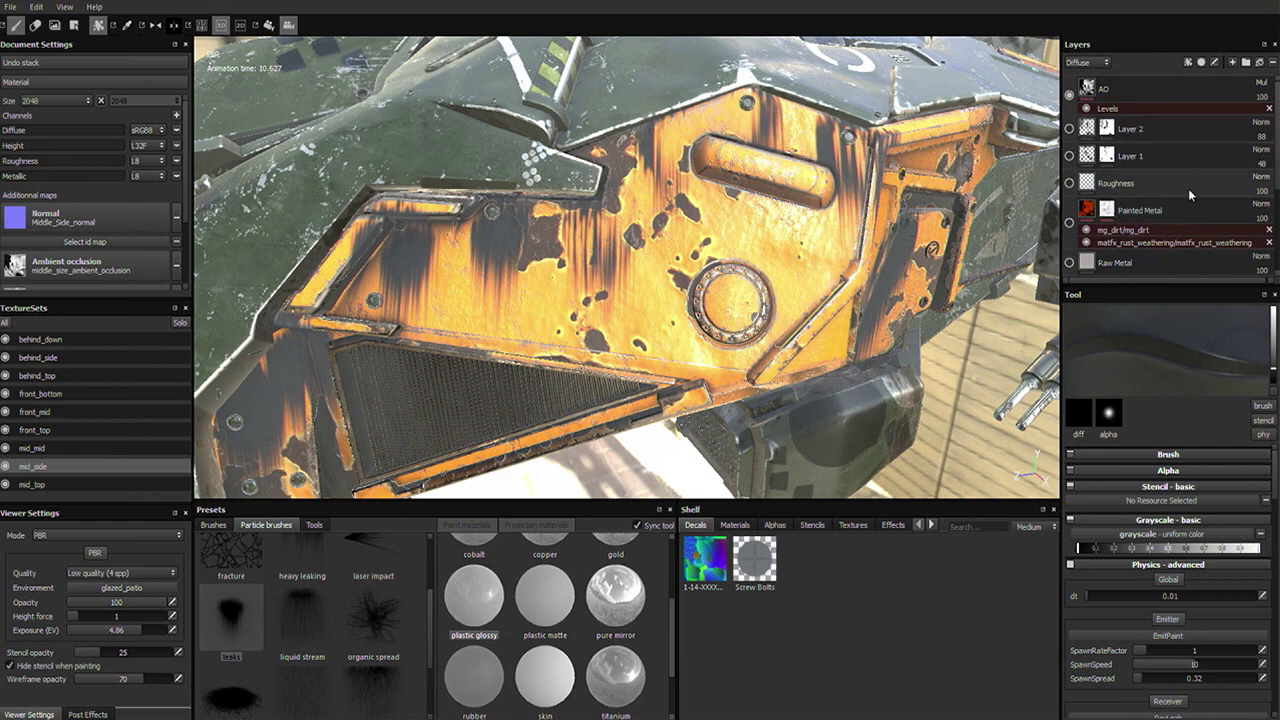
scroll(1240, 200, "down", 4)
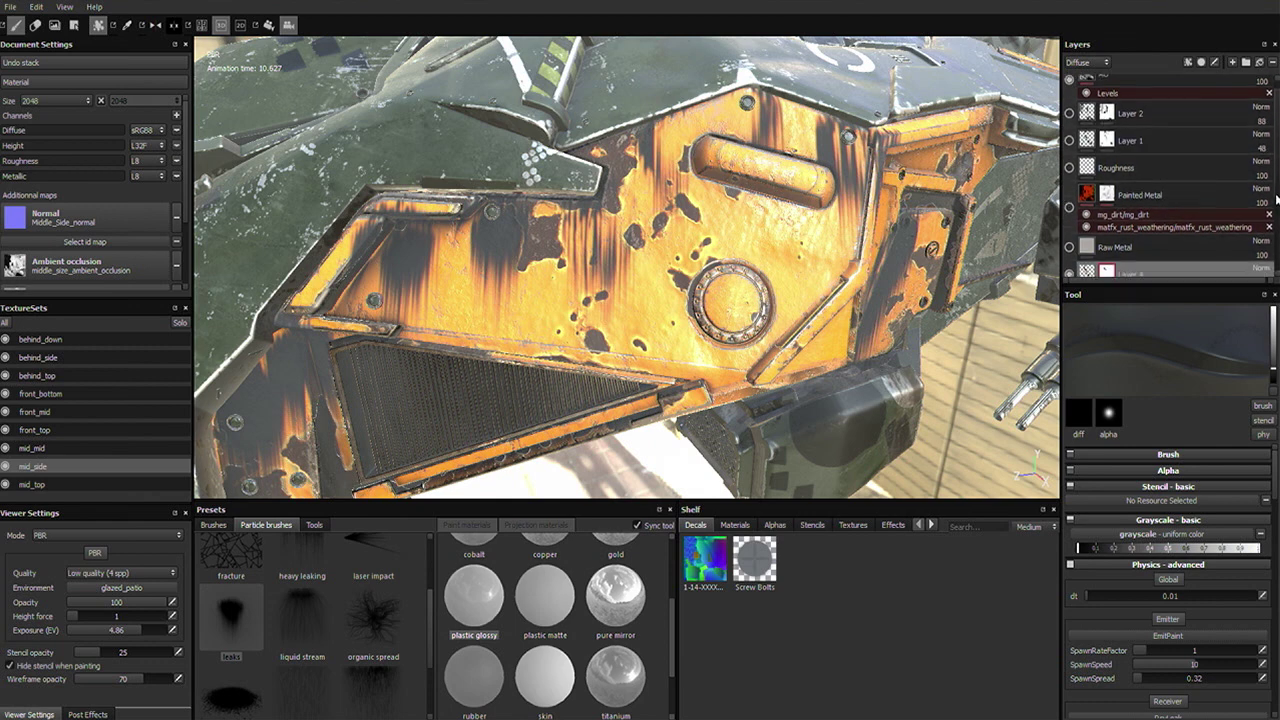
Hide and show Layer 4 to compare the leaks on the side panel, and set the layer's opacity to 95.
left_click_drag(1277, 242, 1277, 251)
left_click(1071, 178)
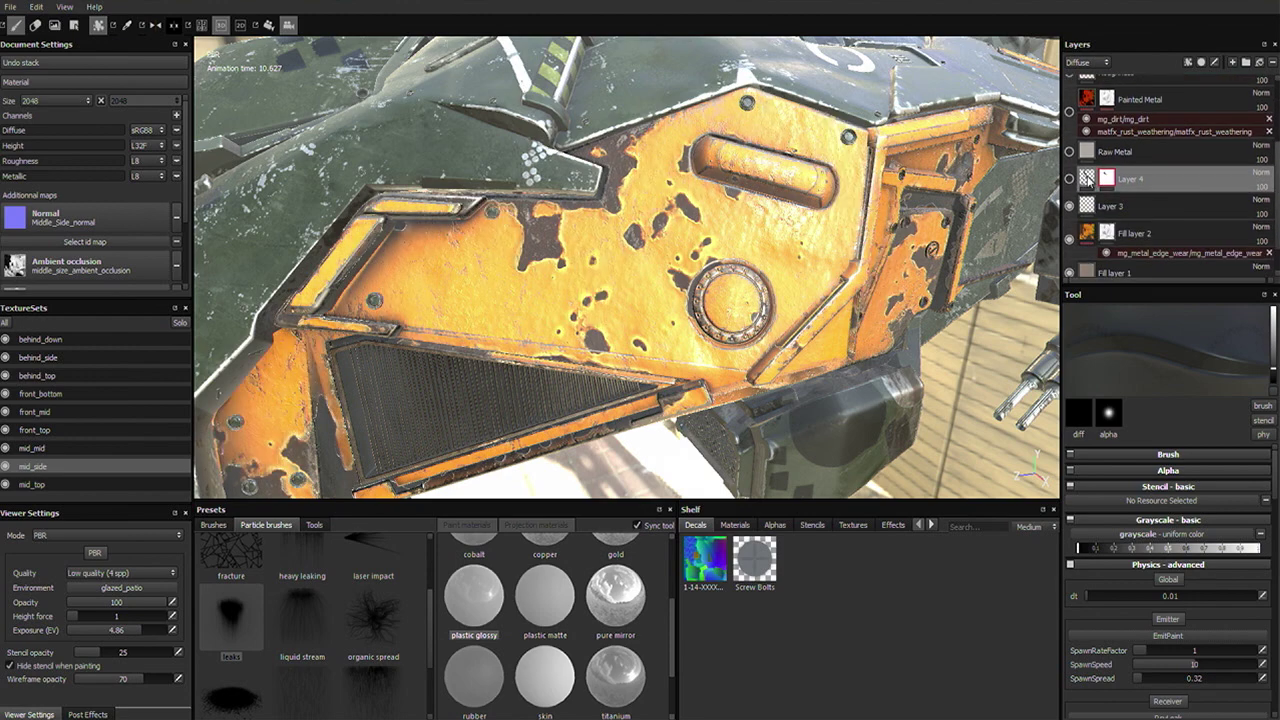
left_click(1071, 178)
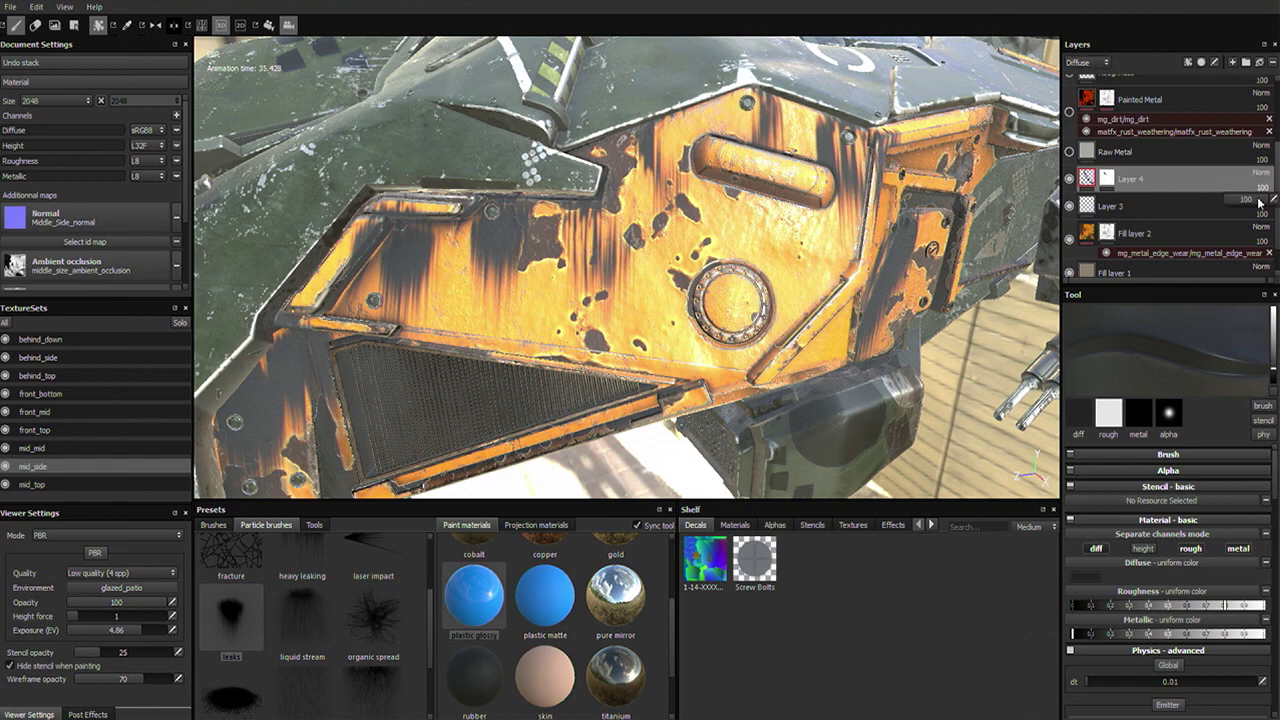
left_click_drag(1259, 202, 1266, 204)
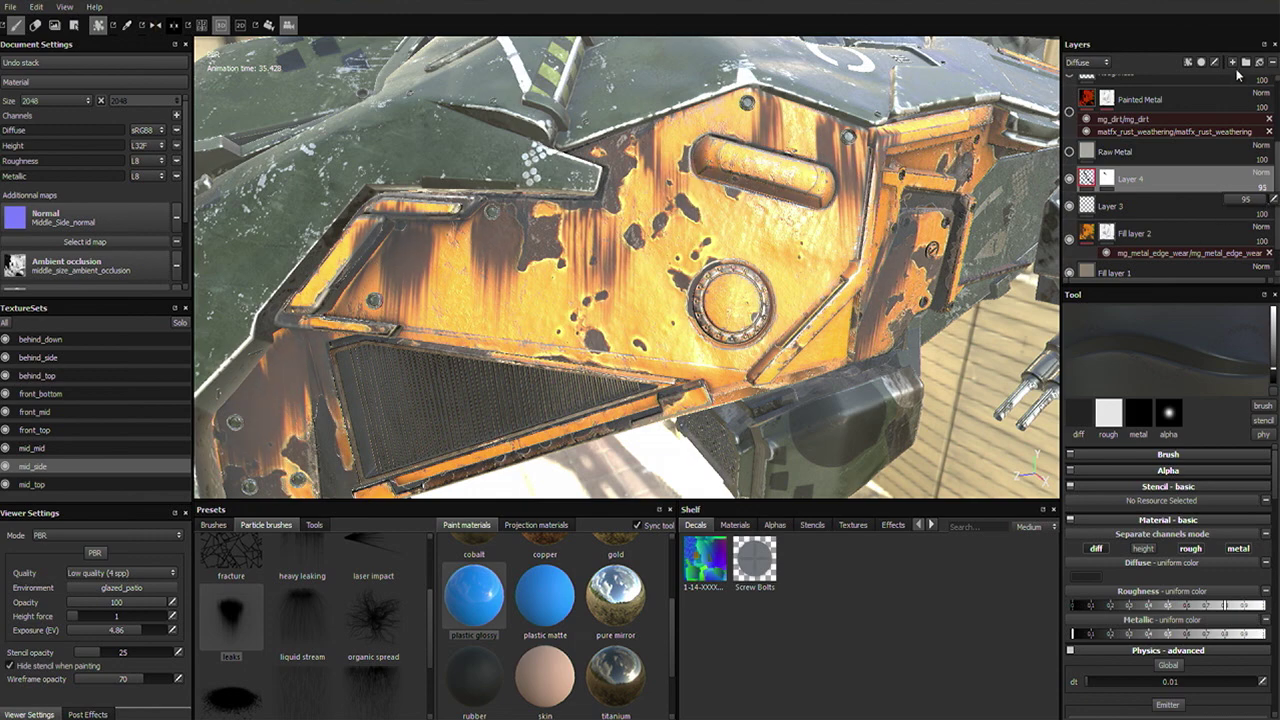
Add a new paint layer above Layer 4 and choose the burn particle brush.
left_click(1234, 62)
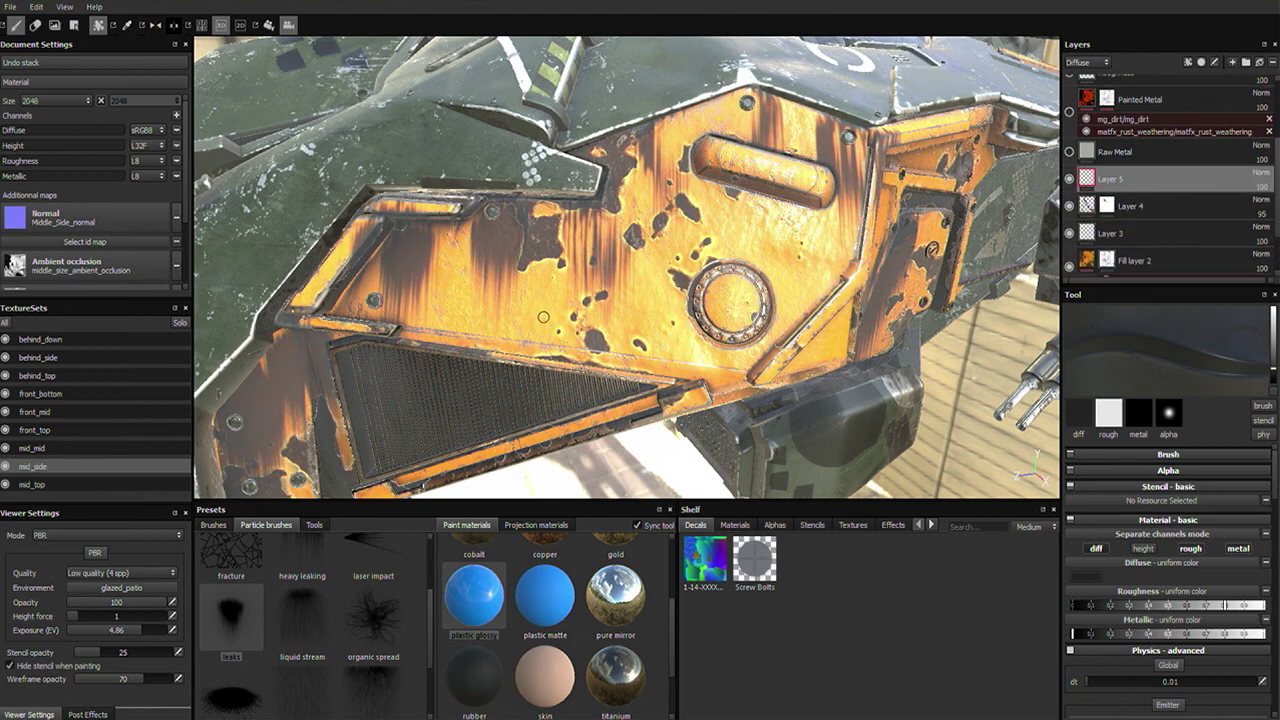
left_click_drag(600, 380, 700, 262, "alt")
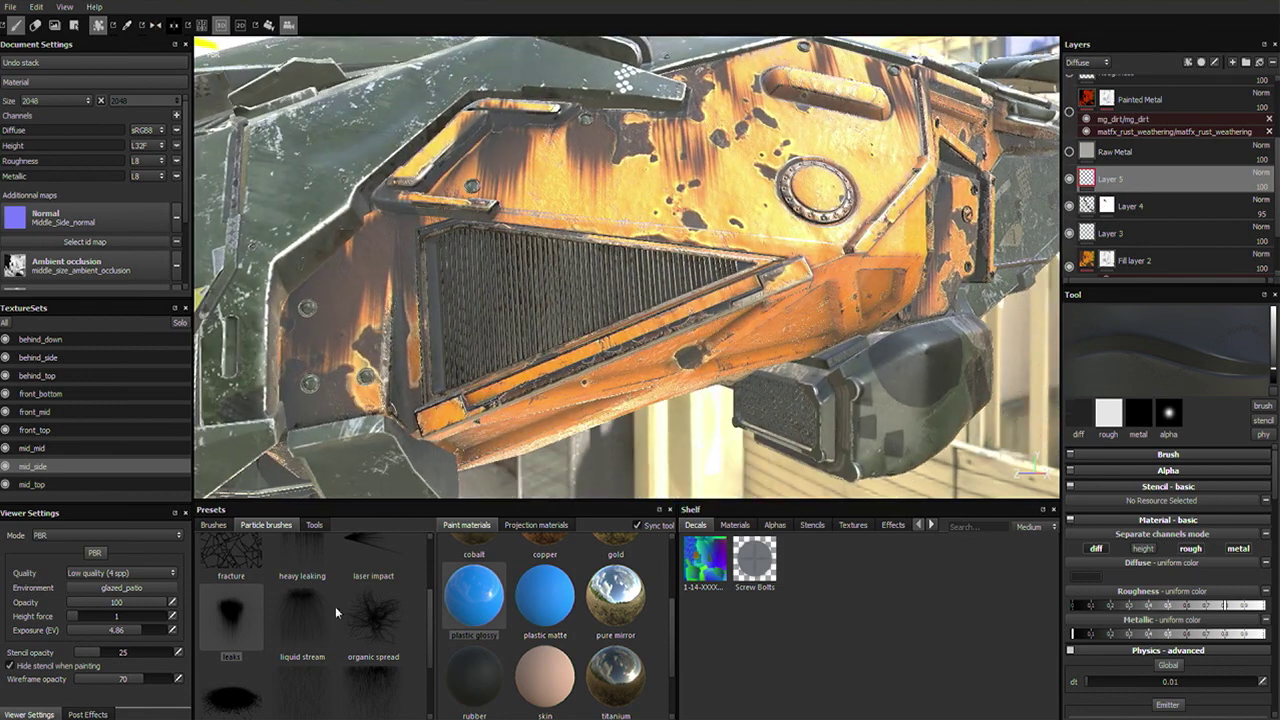
scroll(426, 622, "down", 2)
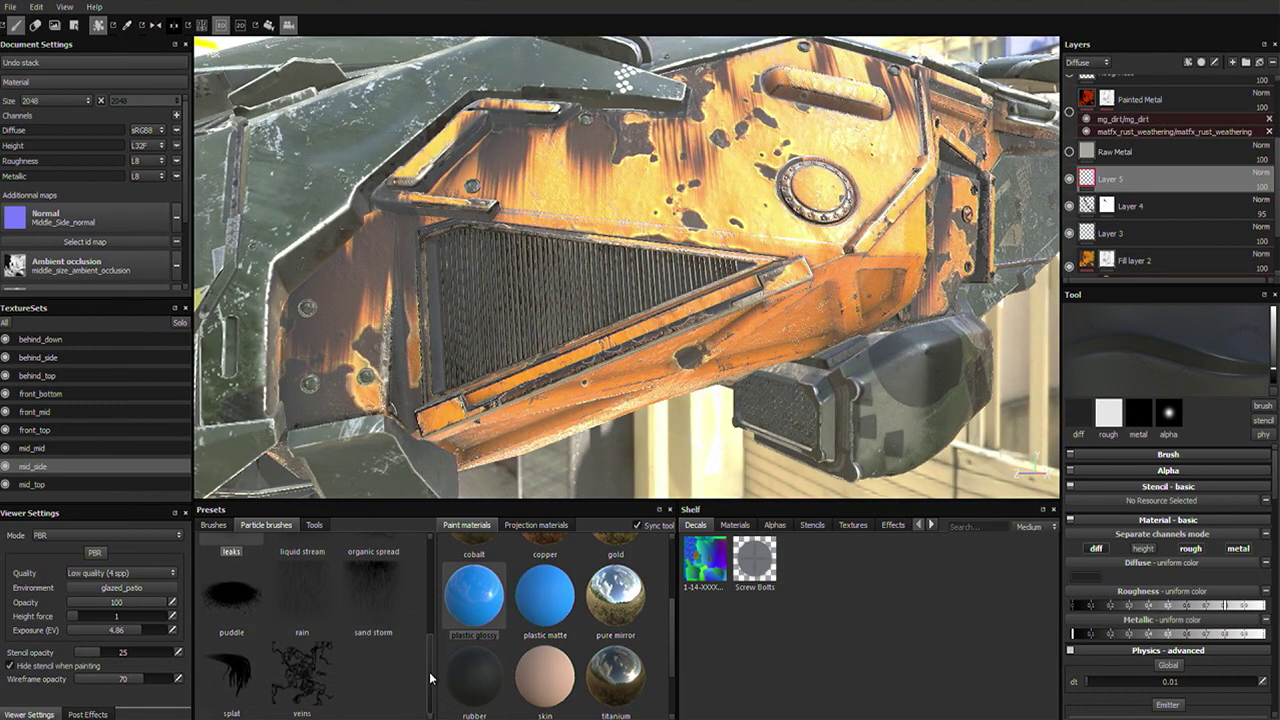
scroll(424, 615, "up", 2)
scroll(424, 600, "up", 2)
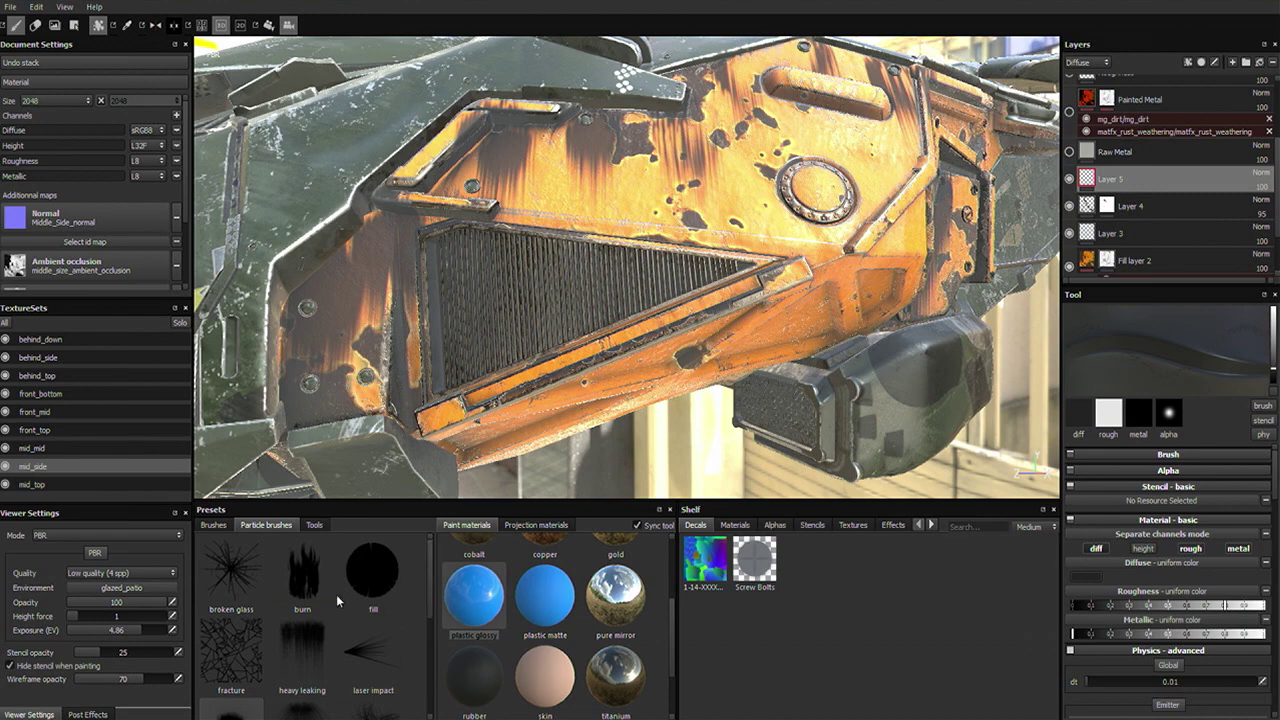
left_click(307, 576)
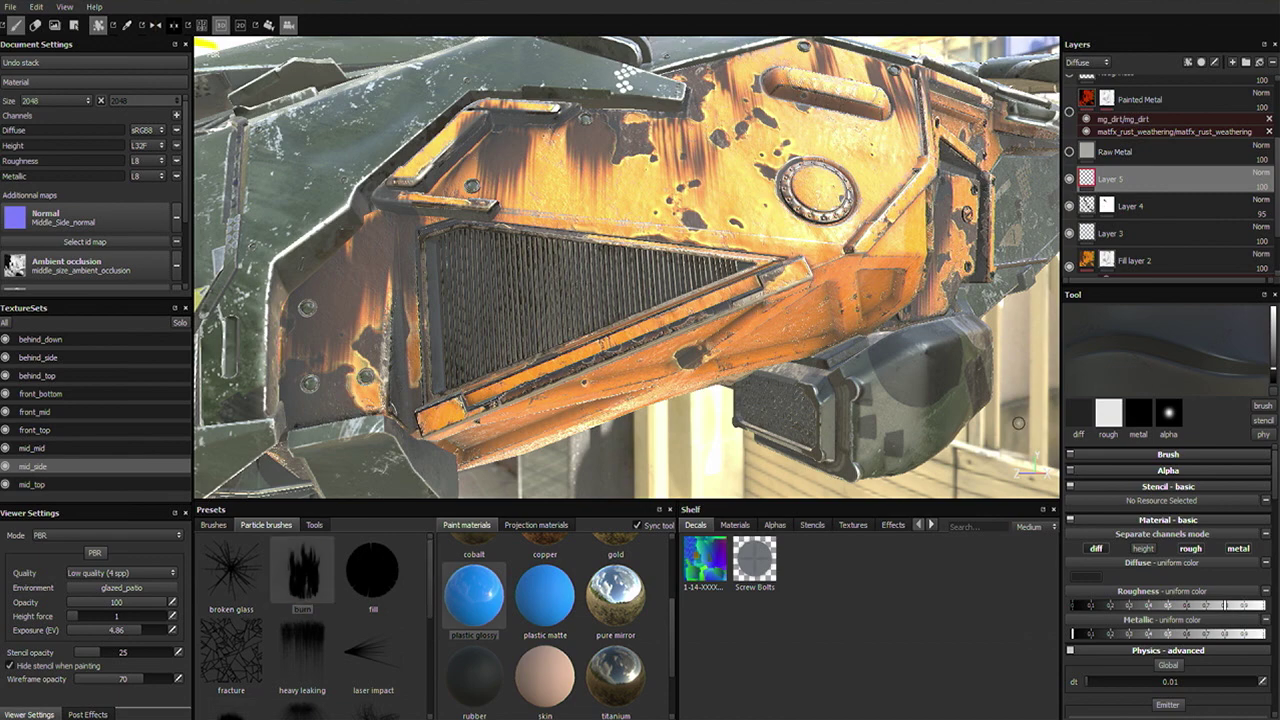
Try a burn particle stroke across the triangular grille with the preset wind settings, and undo it.
left_click_drag(1275, 495, 1278, 585)
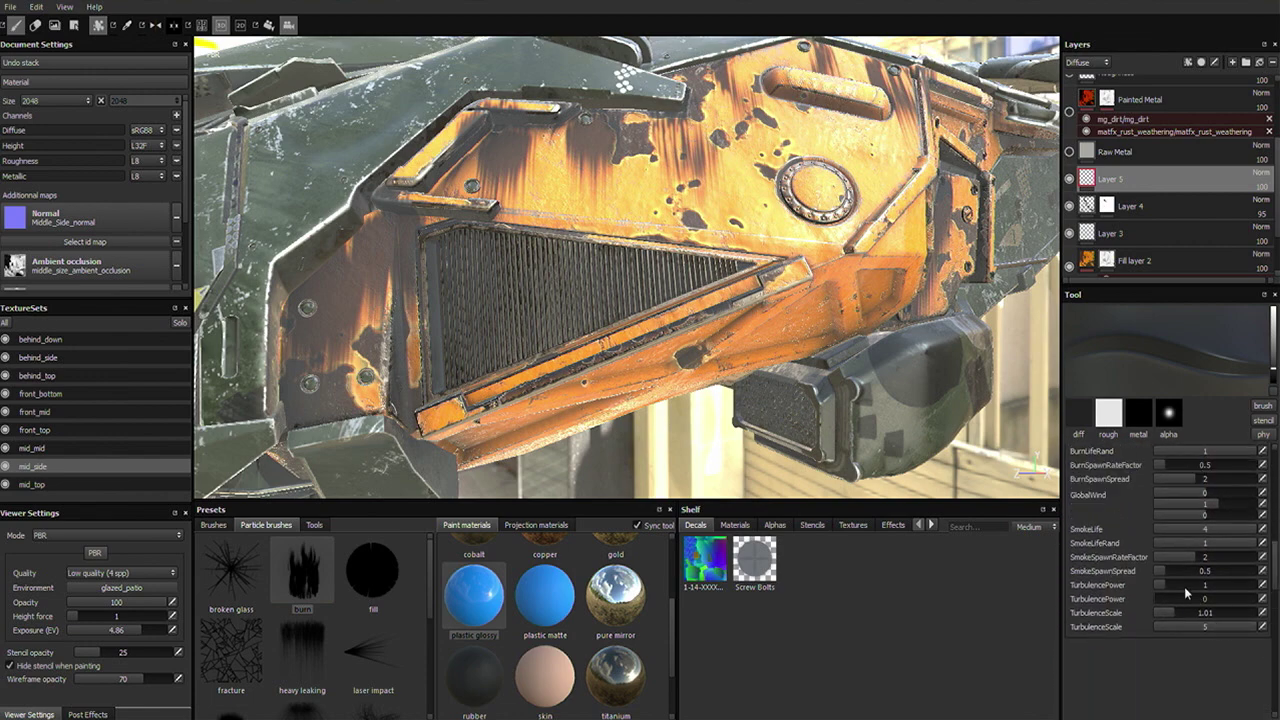
left_click_drag(533, 318, 563, 329, "alt")
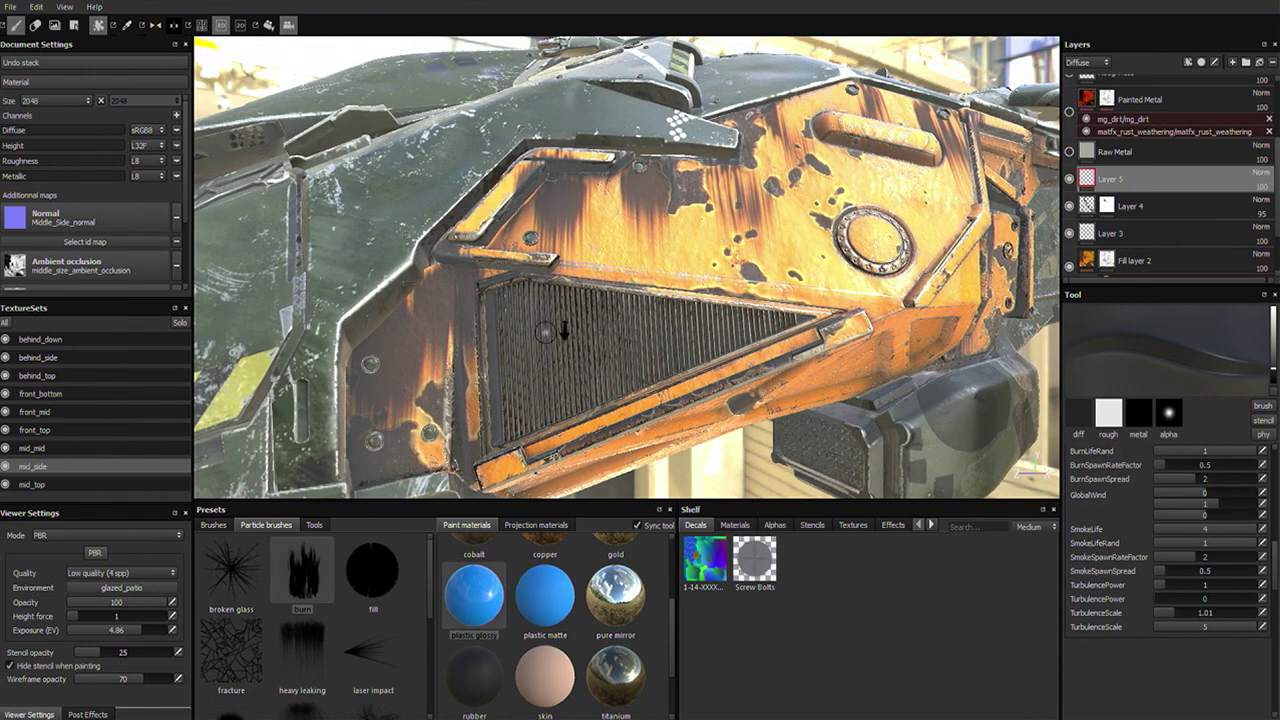
right_click_drag(563, 329, 520, 336, "shift")
mouse_move(514, 343)
left_mouse_down()
mouse_move(520, 365)
mouse_move(560, 390)
mouse_move(795, 333)
left_mouse_up()
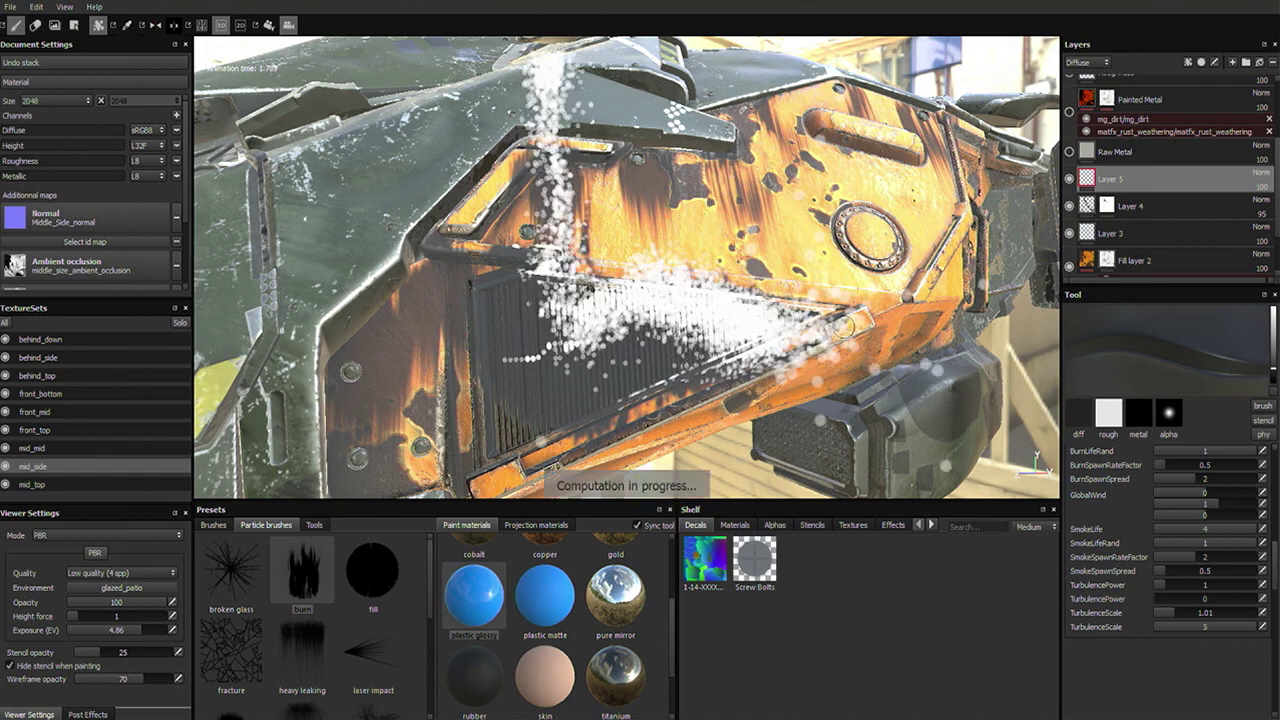
mouse_move(586, 334)
left_mouse_down("alt")
mouse_move(657, 377)
mouse_move(700, 372)
mouse_move(688, 370)
left_mouse_up("alt")
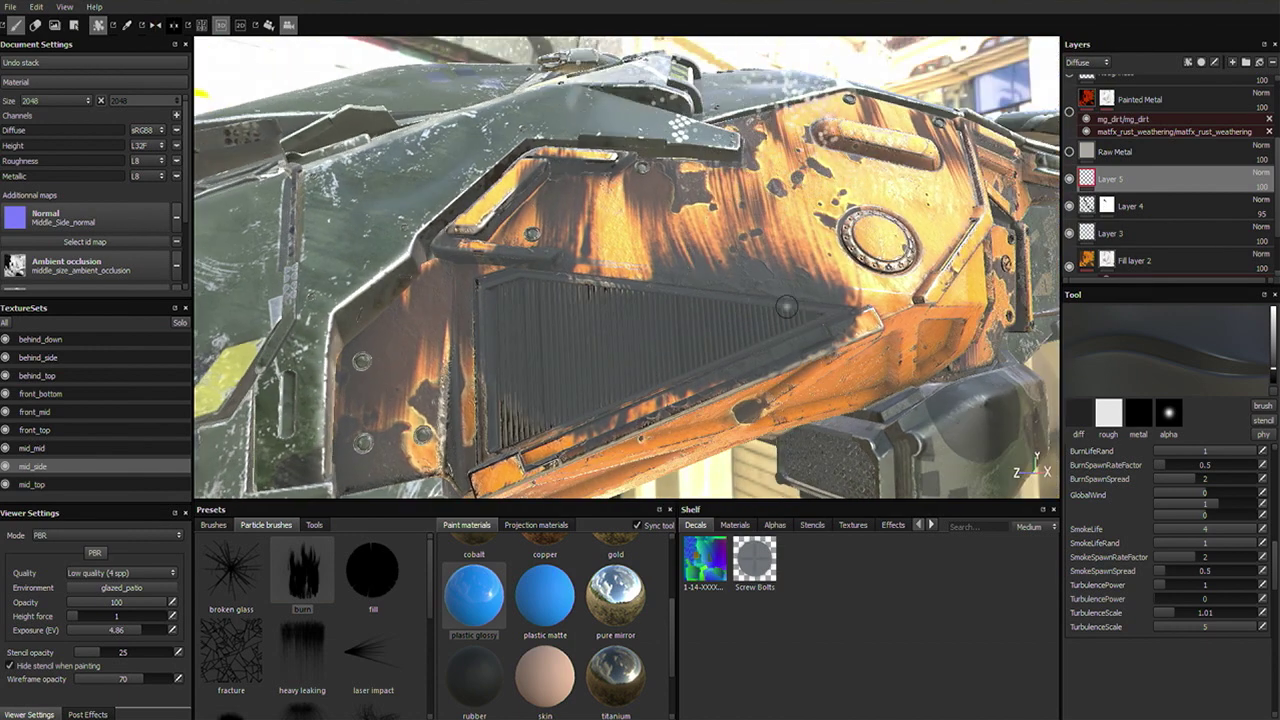
key("ctrl+z")
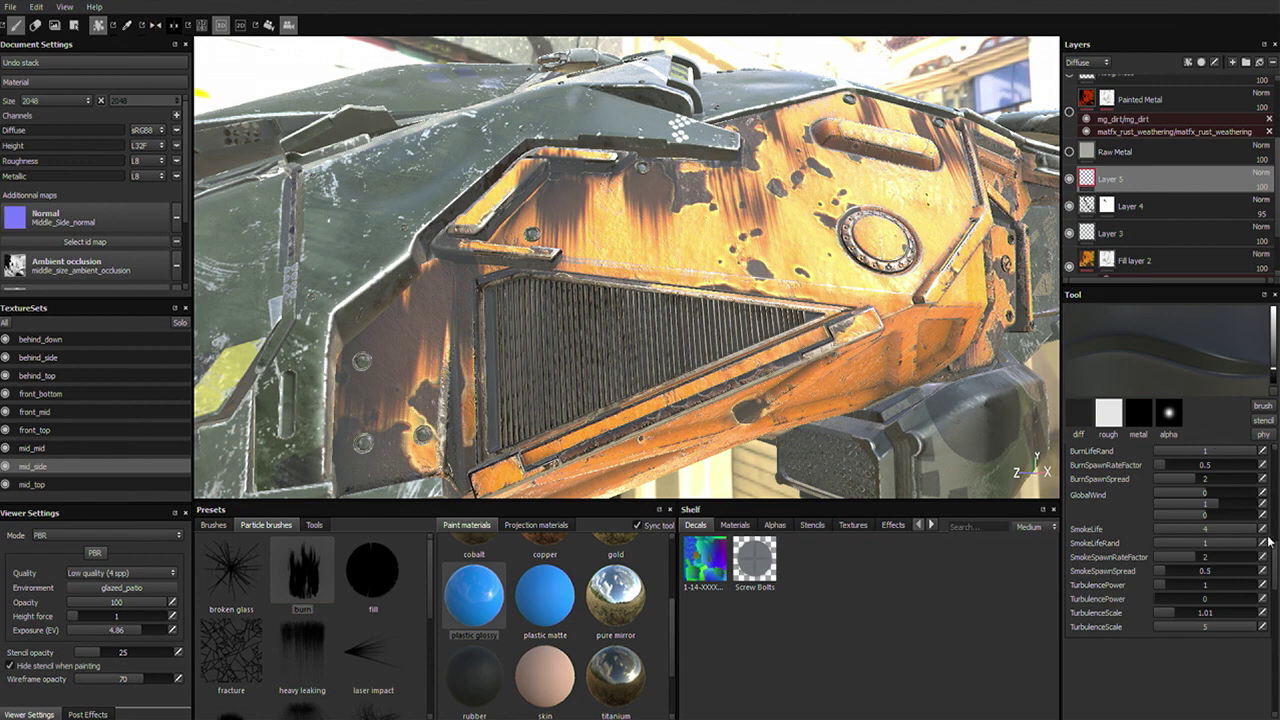
Paint burns across the triangular grille with the first GlobalWind value at 1.8, and set the burn layer's opacity to 69.
mouse_move(1276, 558)
left_mouse_down()
mouse_move(1278, 510)
mouse_move(1277, 549)
left_mouse_up()
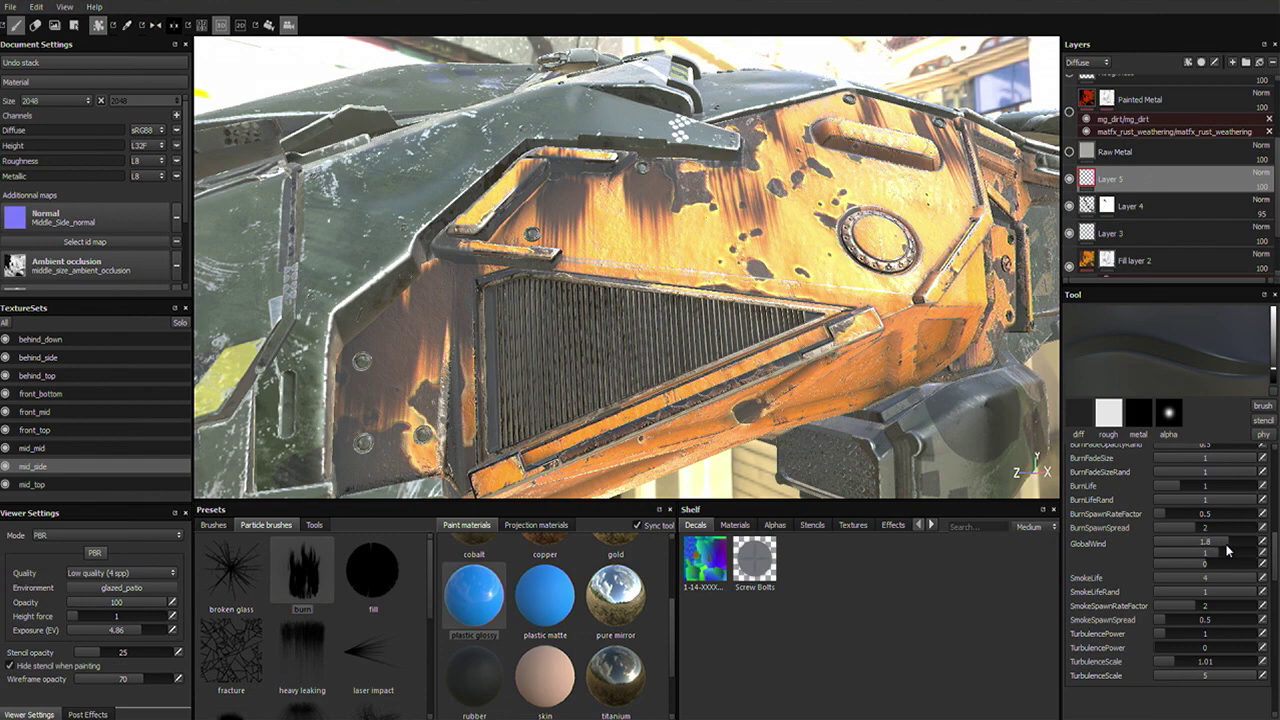
mouse_move(541, 298)
left_mouse_down()
mouse_move(740, 350)
mouse_move(800, 290)
mouse_move(820, 315)
mouse_move(490, 428)
left_mouse_up()
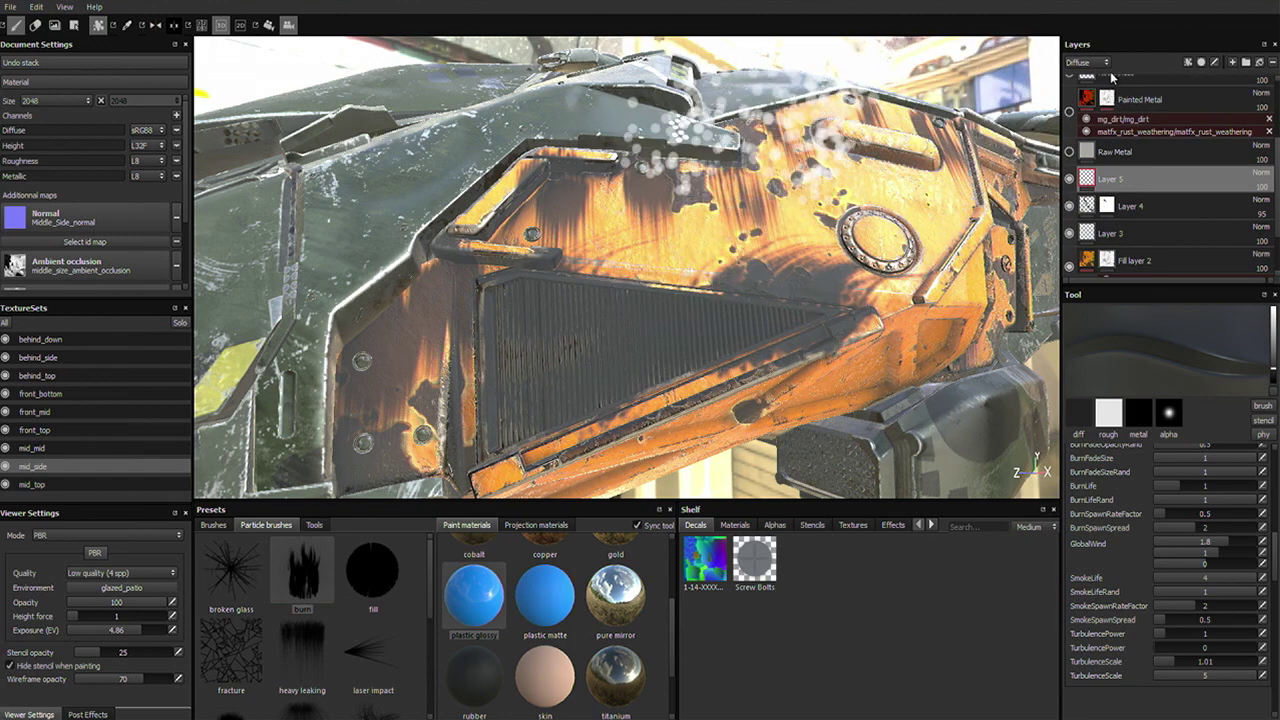
left_click_drag(1265, 201, 1258, 205)
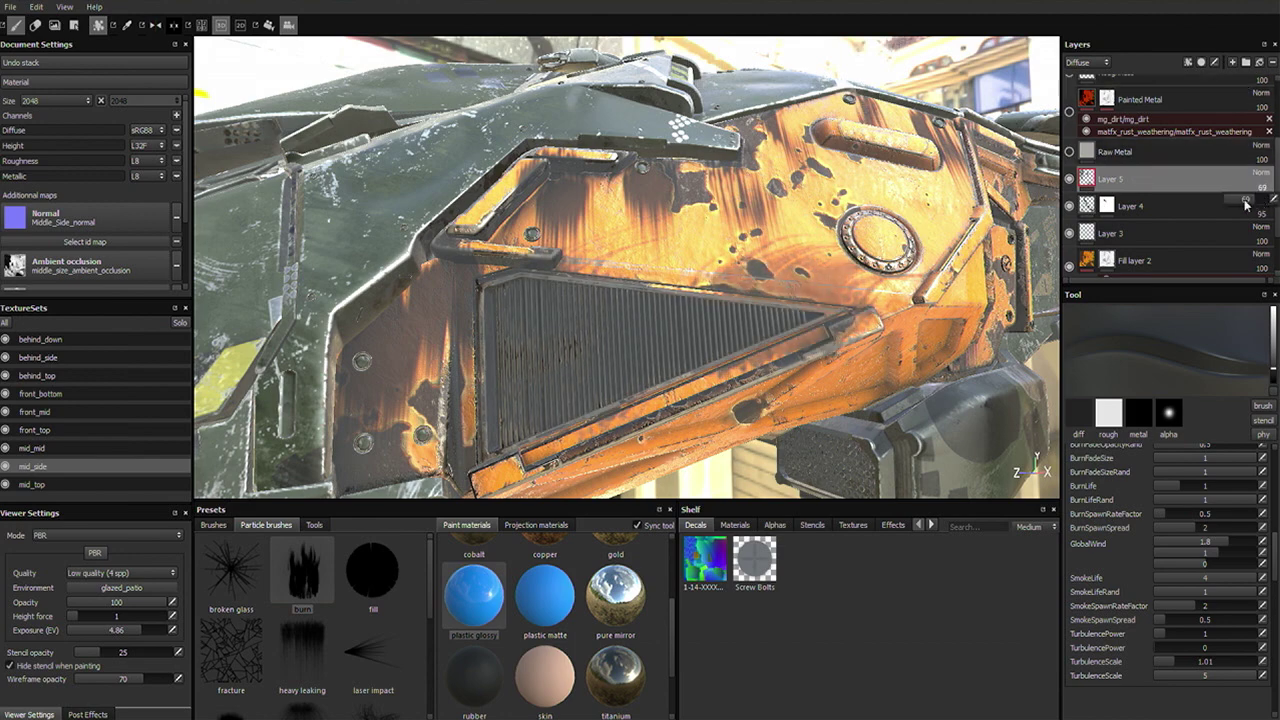
right_click_drag(822, 300, 729, 274, "alt")
left_click_drag(729, 274, 757, 286, "alt")
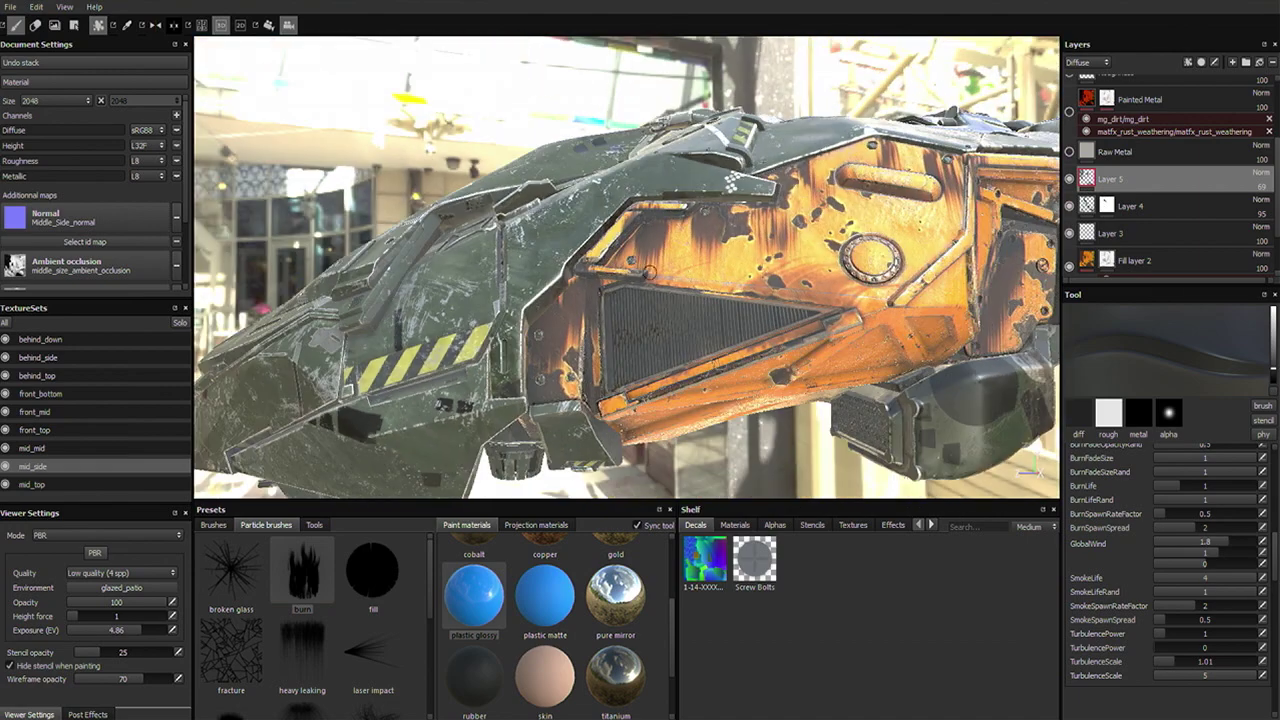
middle_click_drag(757, 286, 677, 294, "alt")
mouse_move(677, 294)
left_mouse_down("alt")
mouse_move(640, 292)
mouse_move(666, 283)
left_mouse_up("alt")
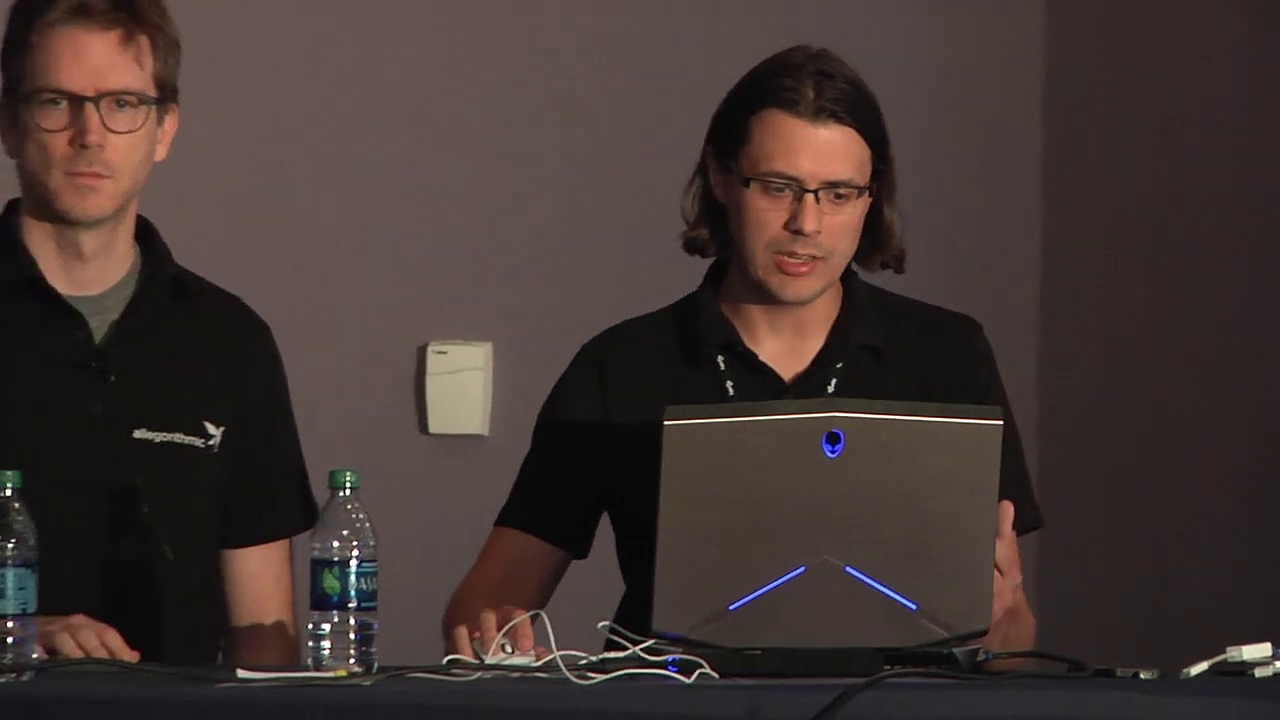
Show the document export options for the texture sets' channels and close them without exporting.
left_click(390, 120)
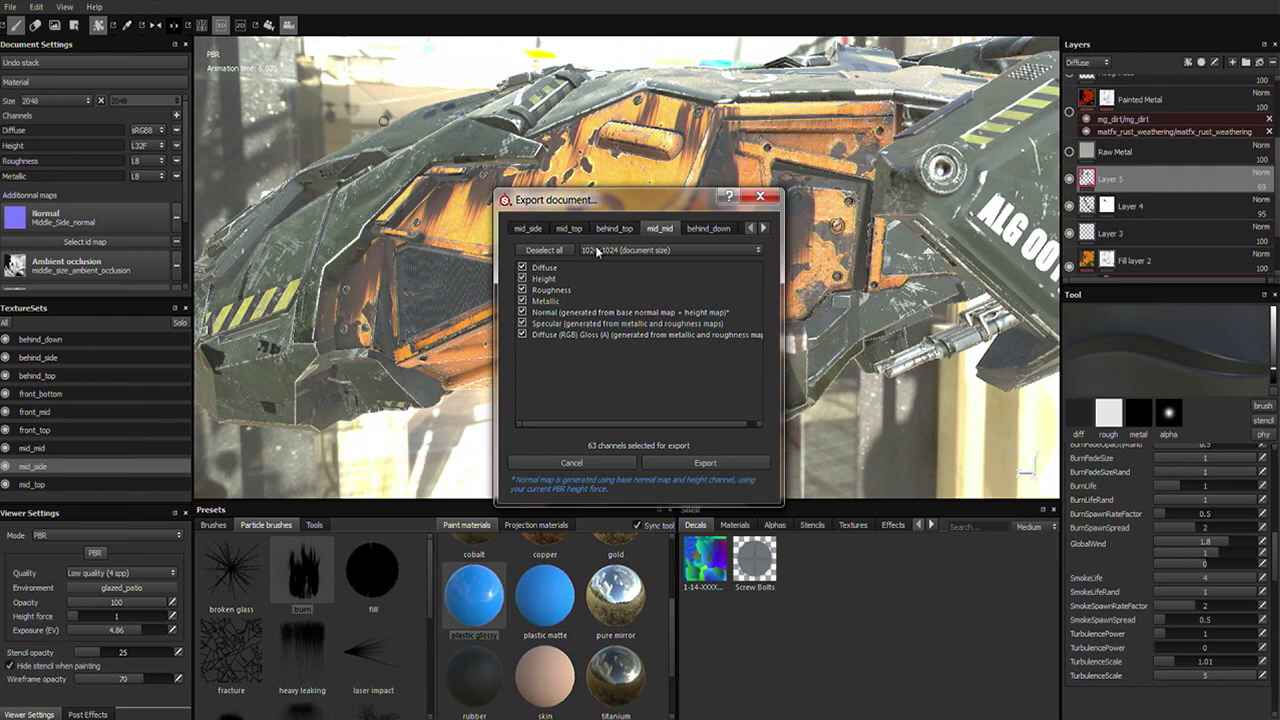
left_click(618, 465)
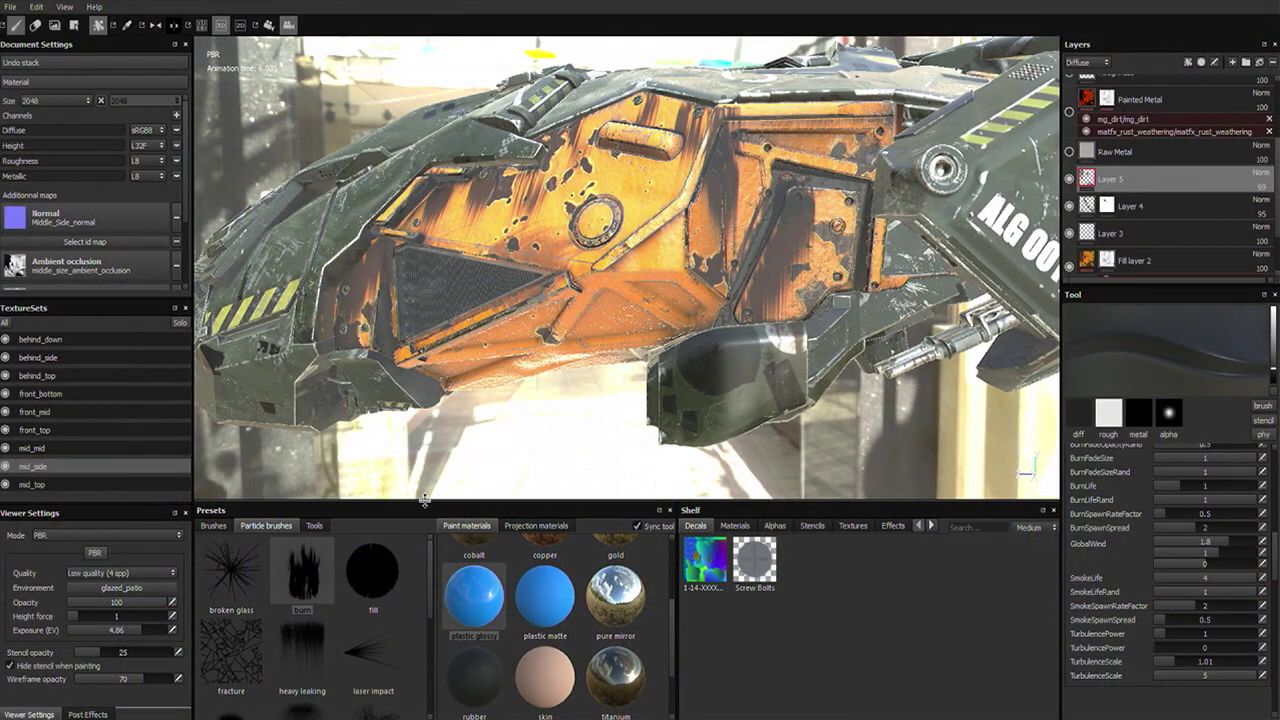
Enlarge the presets area to show more brushes and materials, and bring up the burn brush's receiver parameters.
left_click_drag(427, 501, 420, 404)
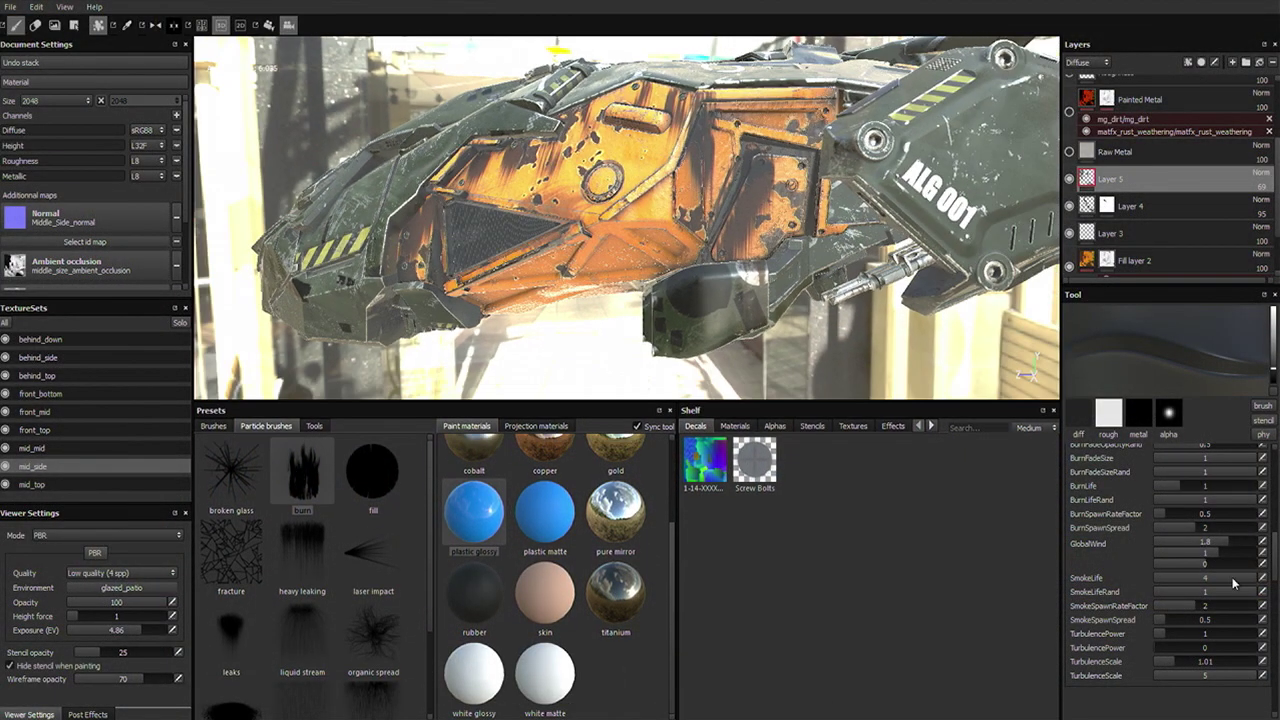
left_click_drag(1276, 555, 1276, 540)
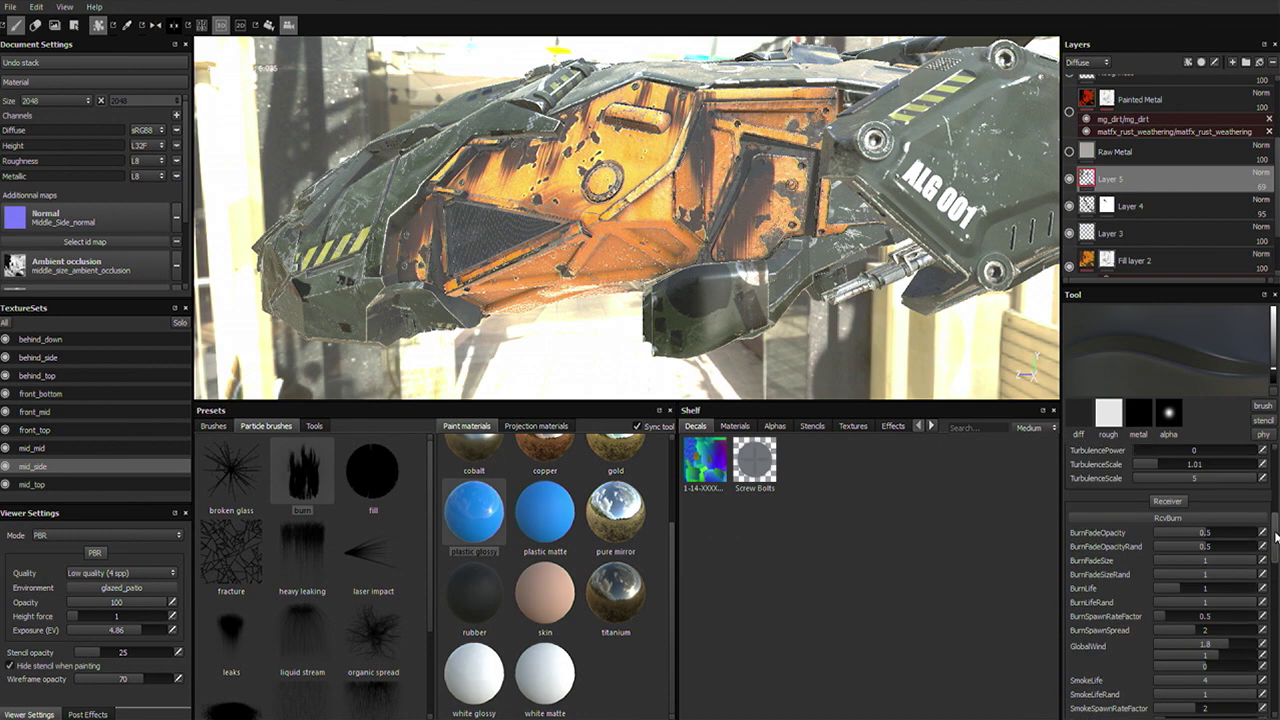